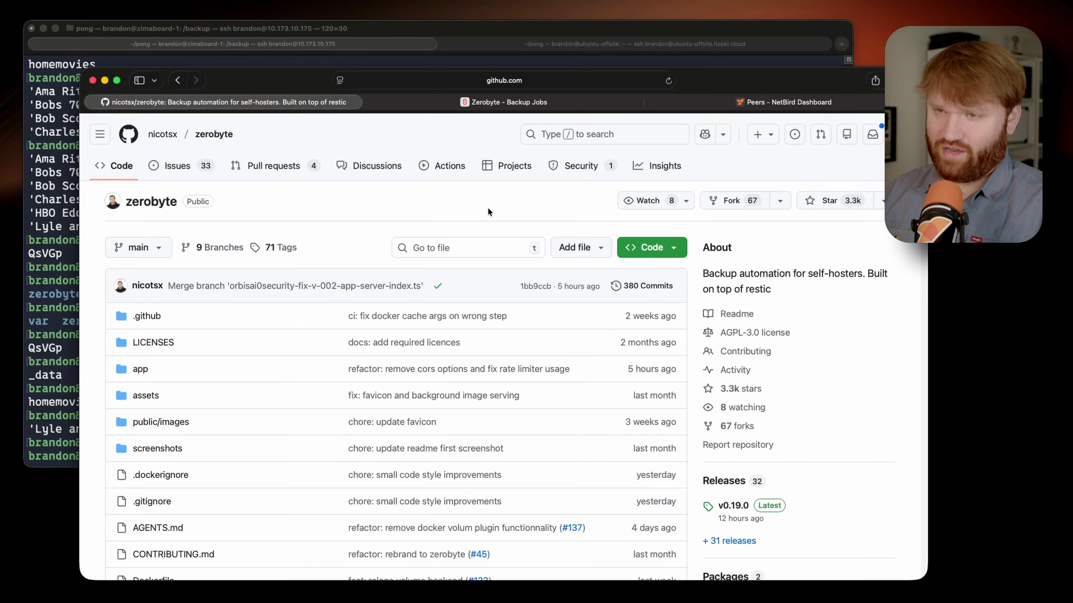
- Skim the Zerobyte README, then open Zerobyte's volume creation form and view the available storage backends
scroll(487, 207, "down", 15)
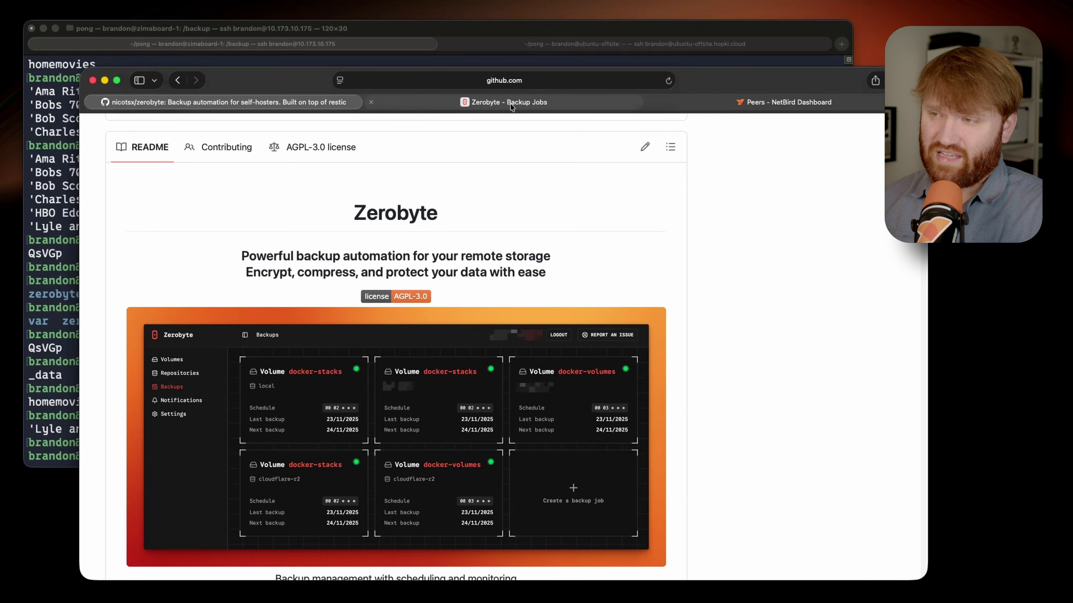
left_click(510, 103)
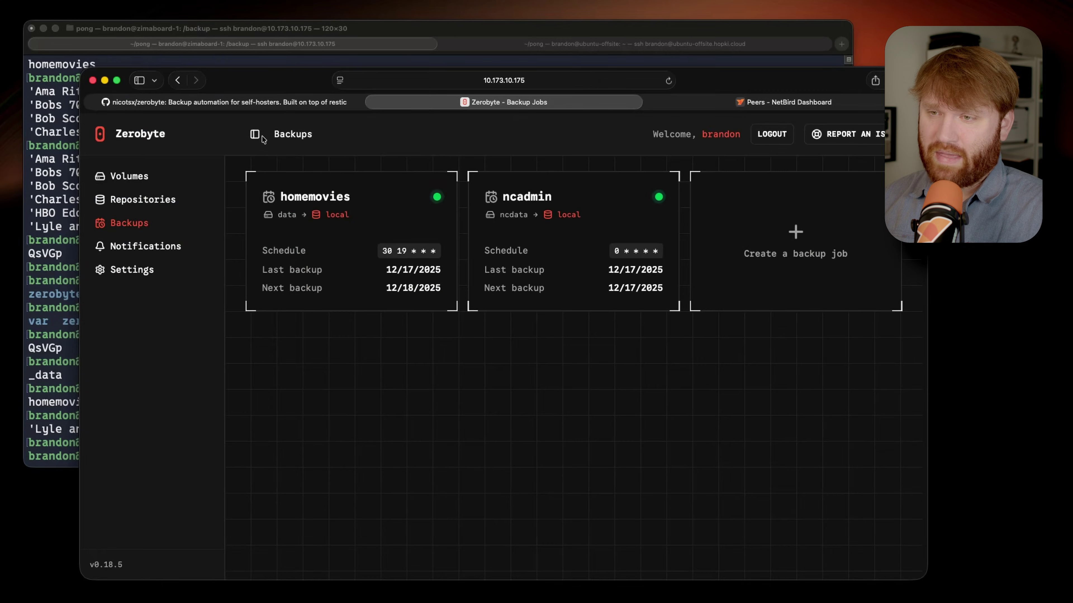
left_click(135, 200)
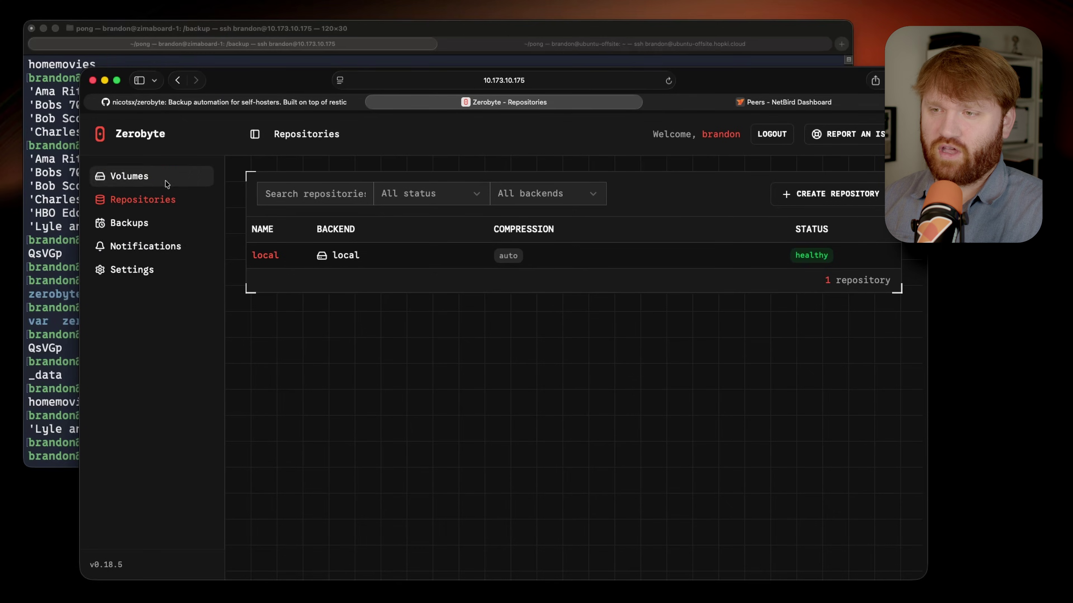
left_click(140, 182)
left_click(824, 194)
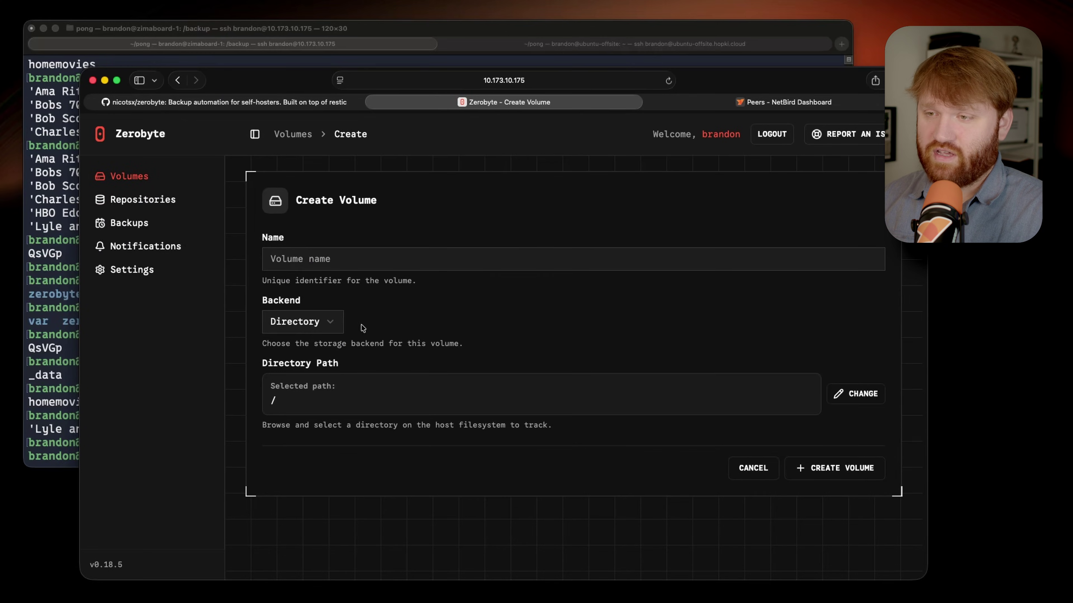
left_click(323, 326)
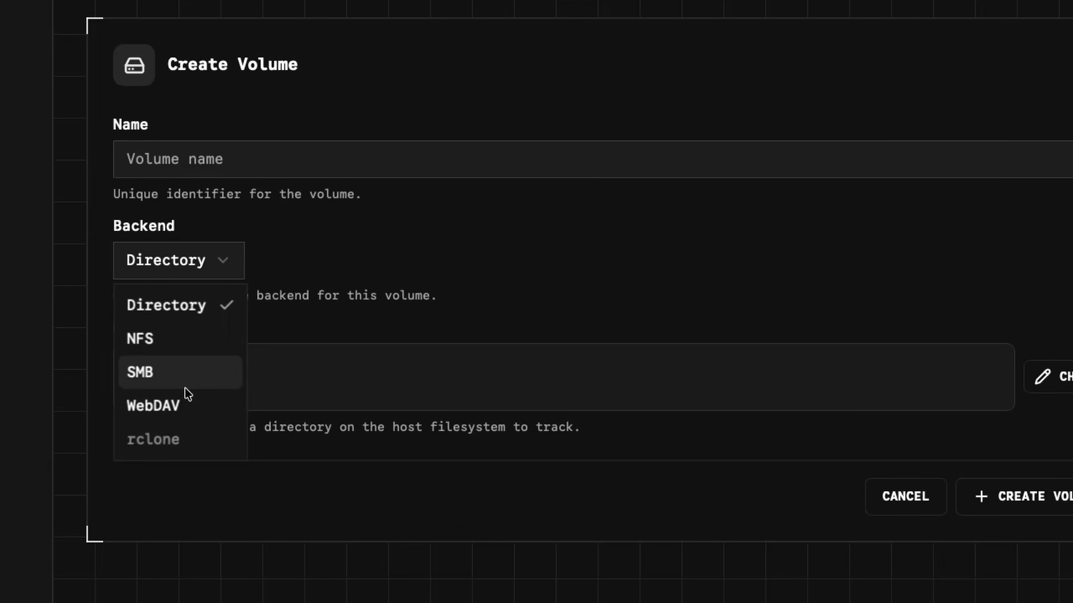
mouse_move(186, 443)
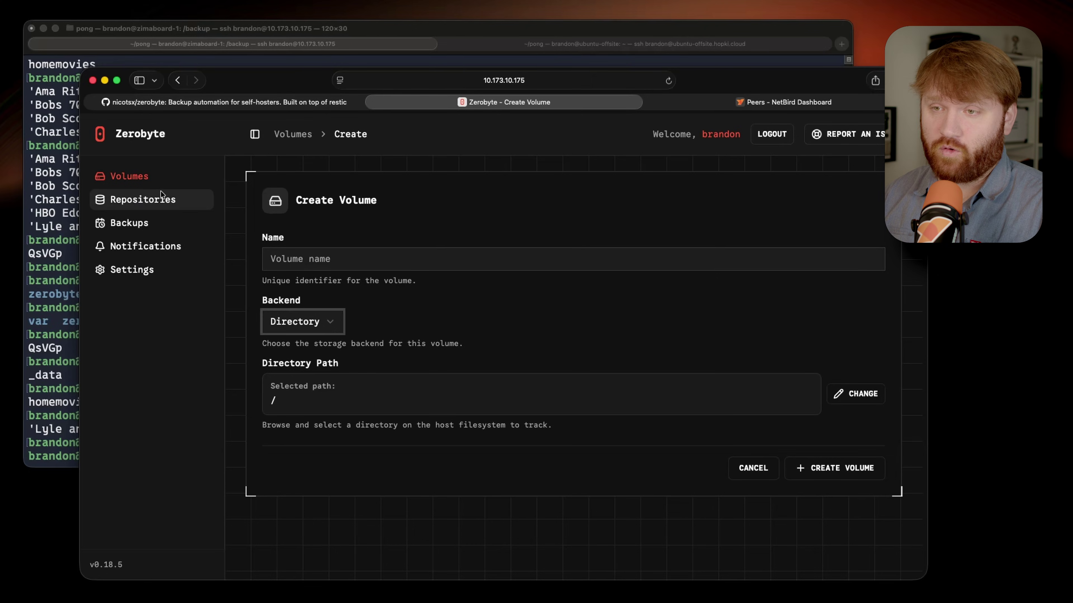
- Open the repository creation form and view the list of supported repository backends
left_click(161, 195)
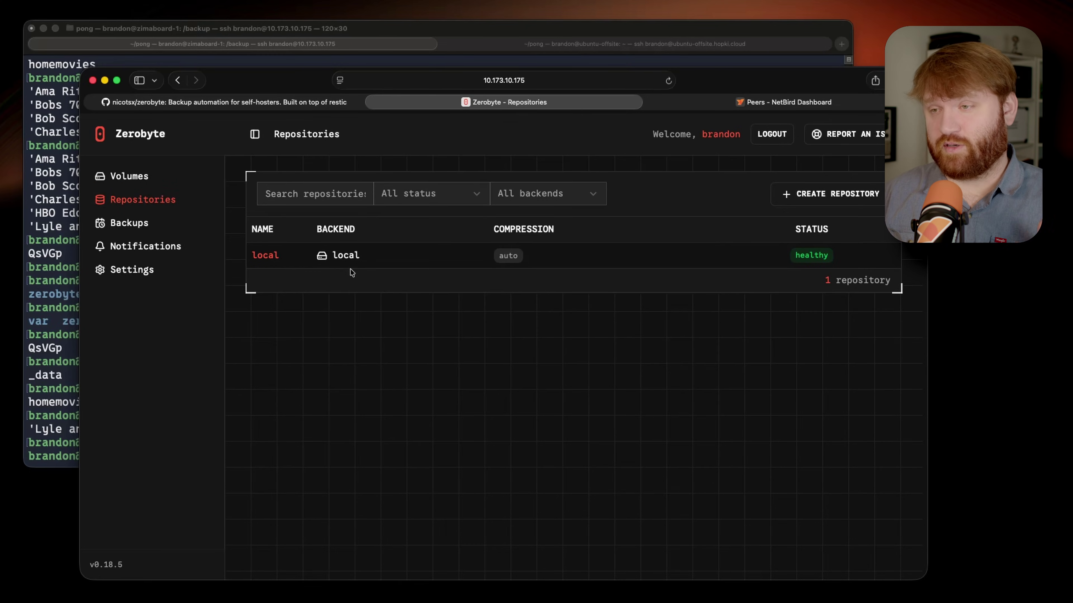
left_click(830, 193)
left_click(334, 322)
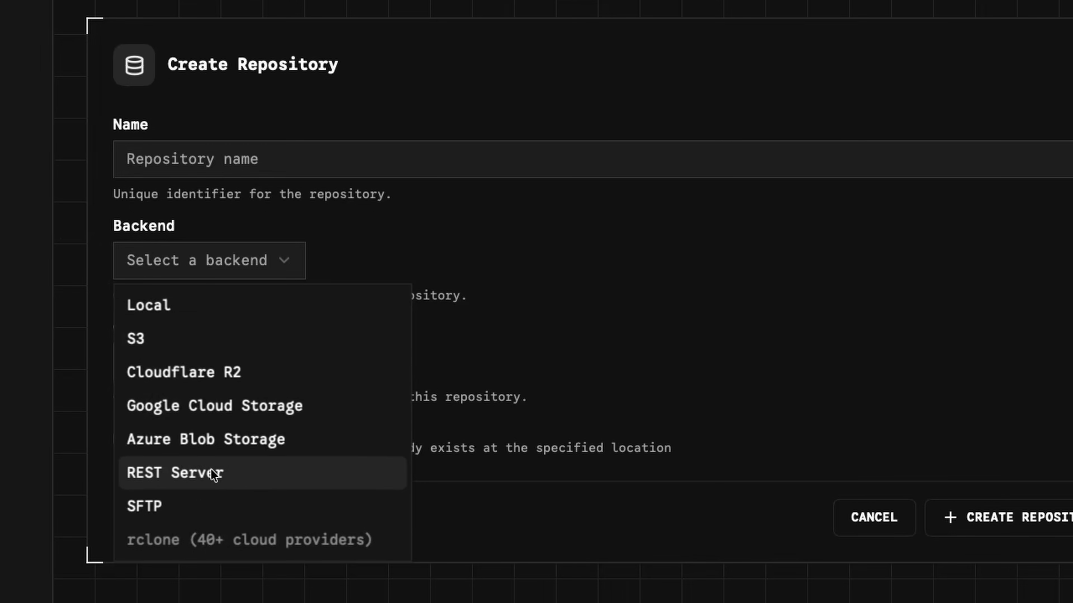
mouse_move(211, 541)
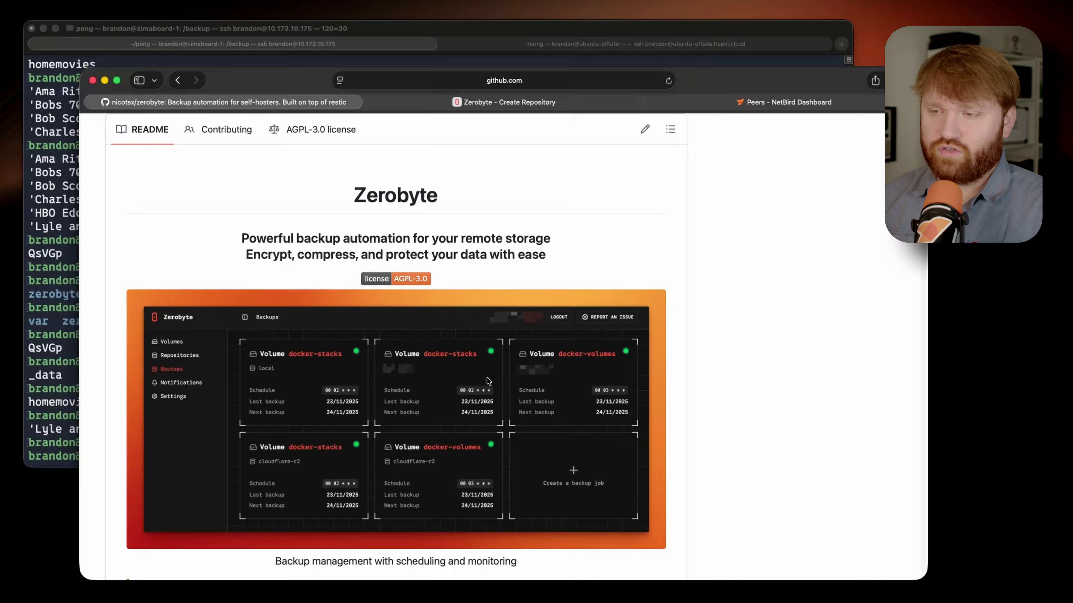
- Read the version warning and the feature list in the Zerobyte README on GitHub
scroll(487, 378, "down", 5)
scroll(487, 379, "down", 2)
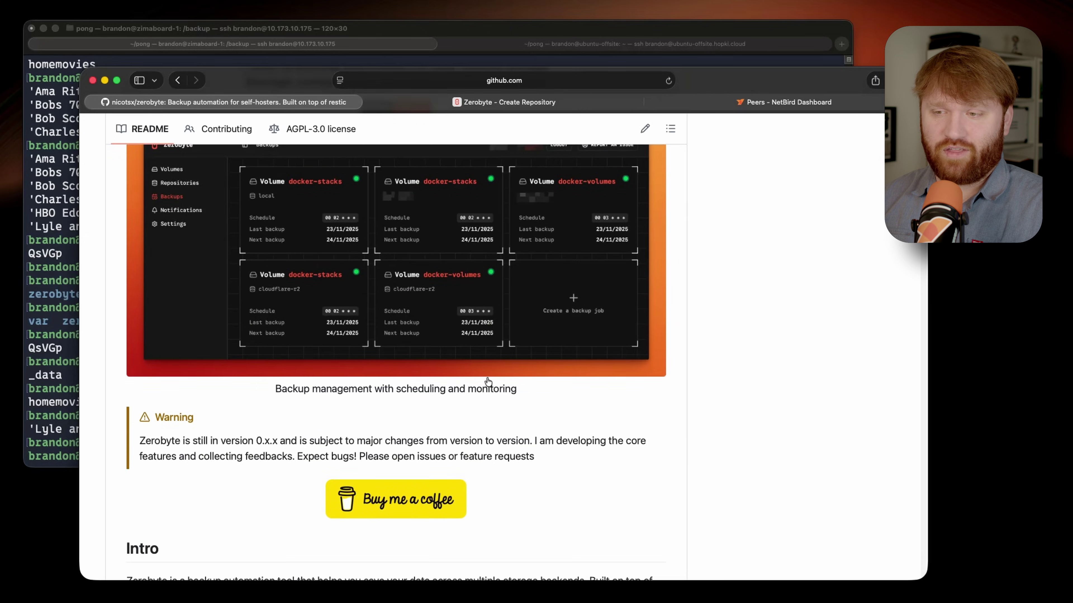
left_click_drag(208, 441, 472, 443)
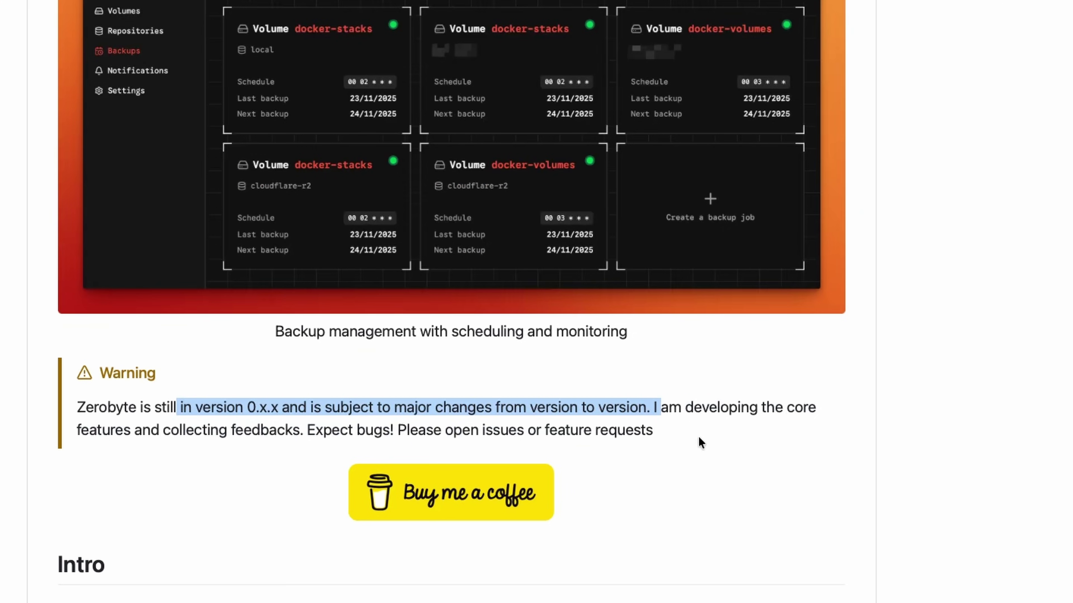
left_click(687, 440)
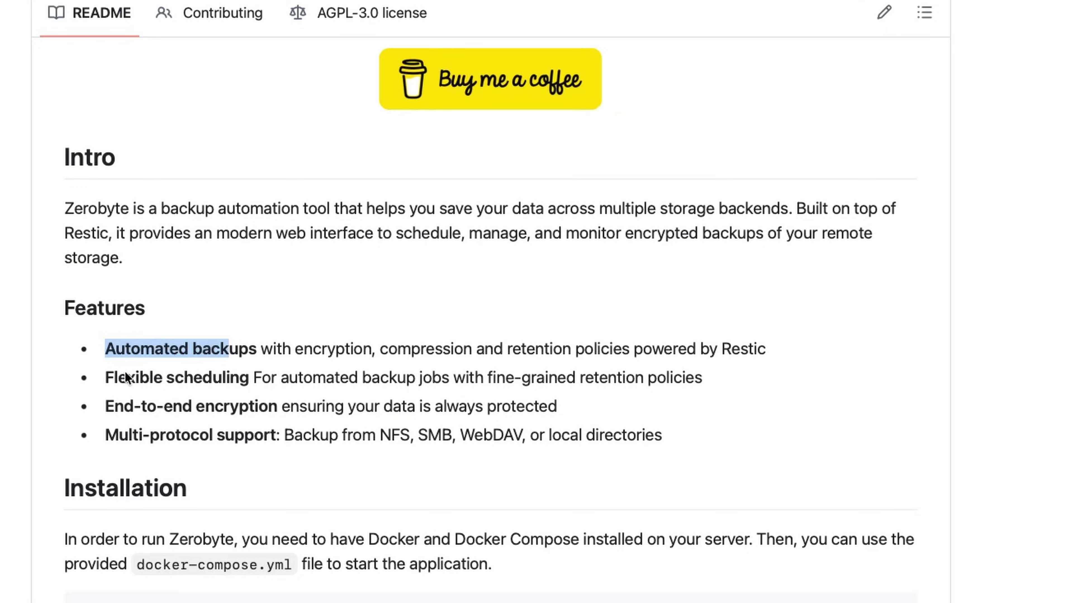
left_click_drag(125, 372, 122, 399)
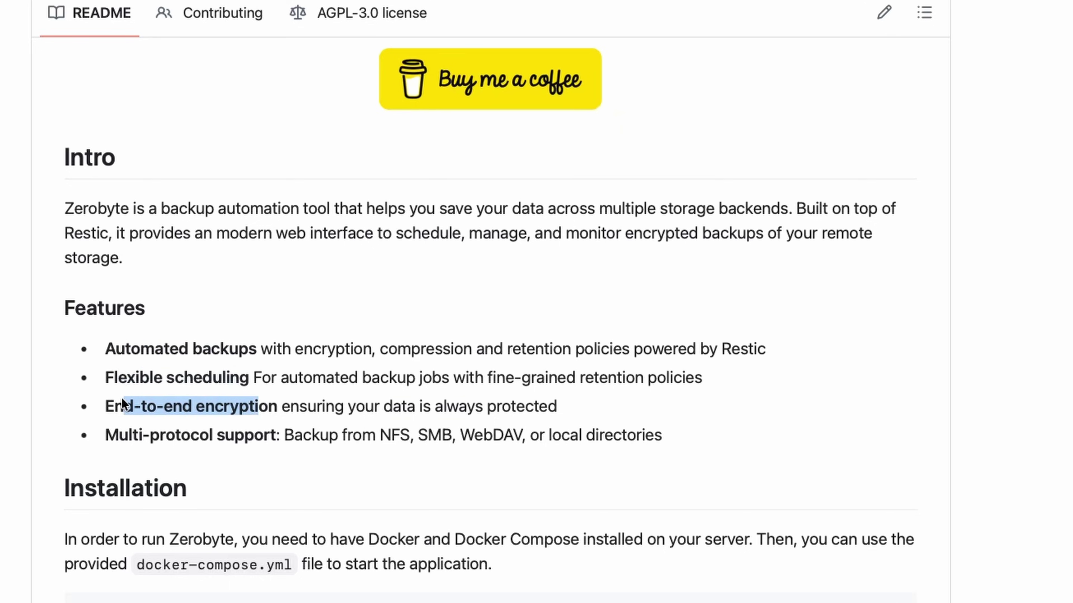
left_click_drag(118, 437, 510, 450)
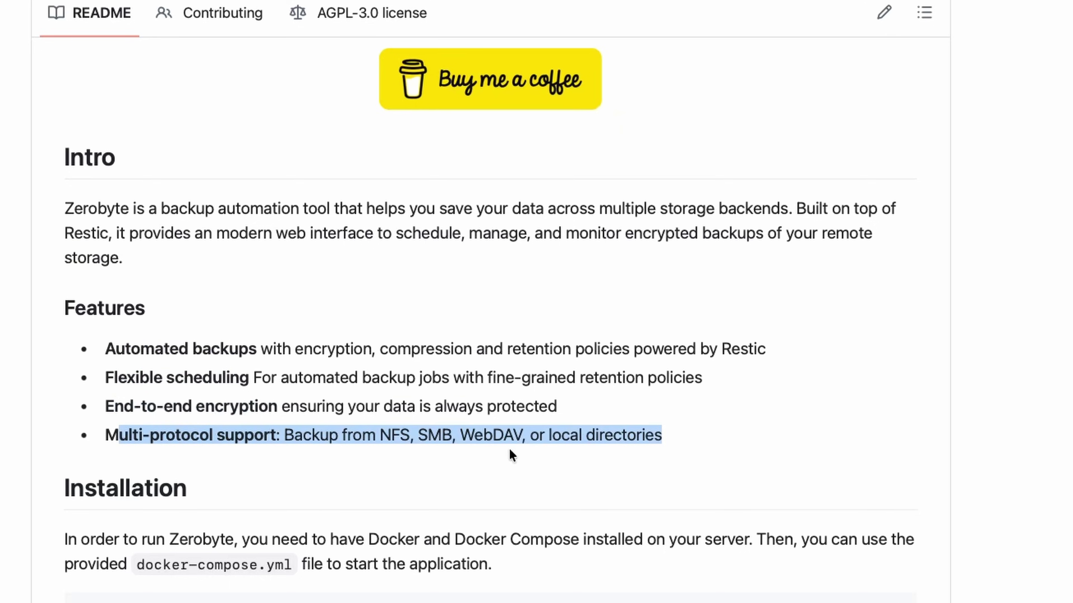
left_click(549, 439)
- Examine the Docker Compose example in the README's Installation section
scroll(243, 424, "down", 5)
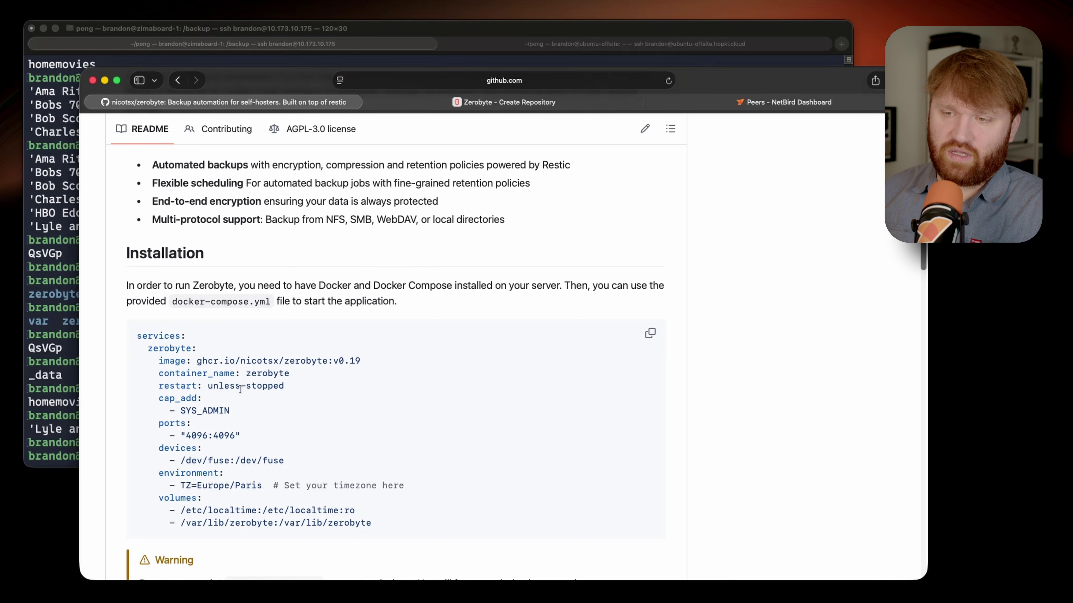
left_click_drag(175, 338, 413, 502)
left_click(413, 502)
- Switch to the terminal, clear it, and list the files in the ~/zerobyte directory
left_click(69, 253)
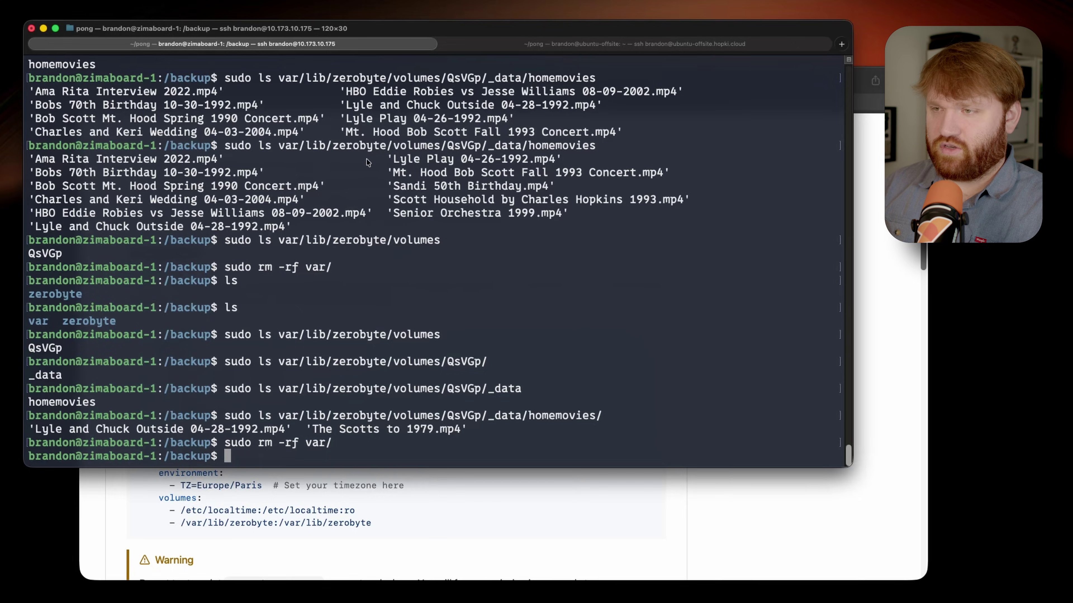
type("clear")
key("Return")
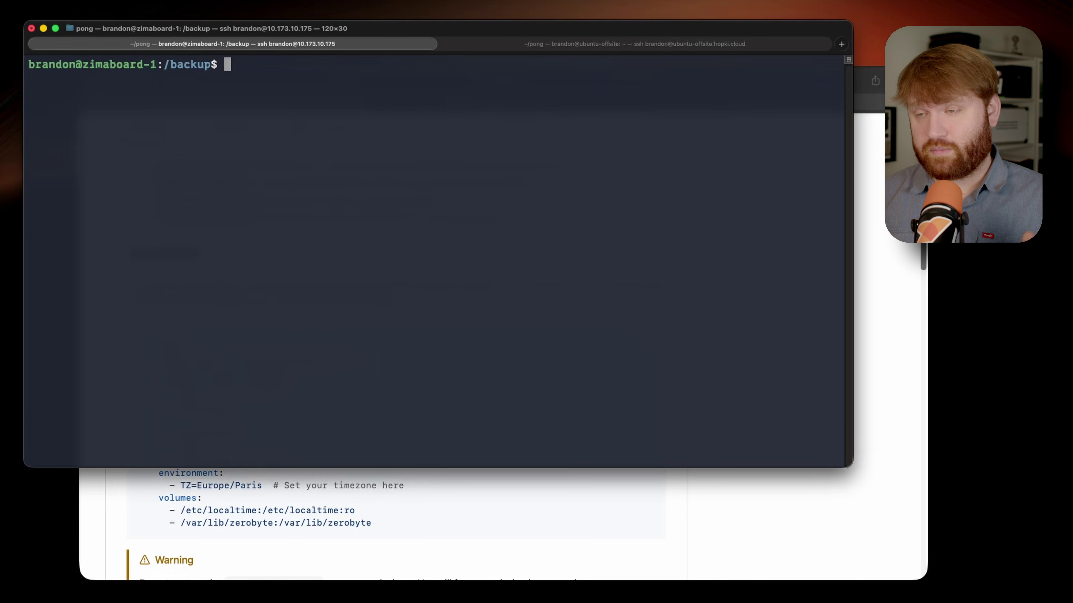
type("cd ")
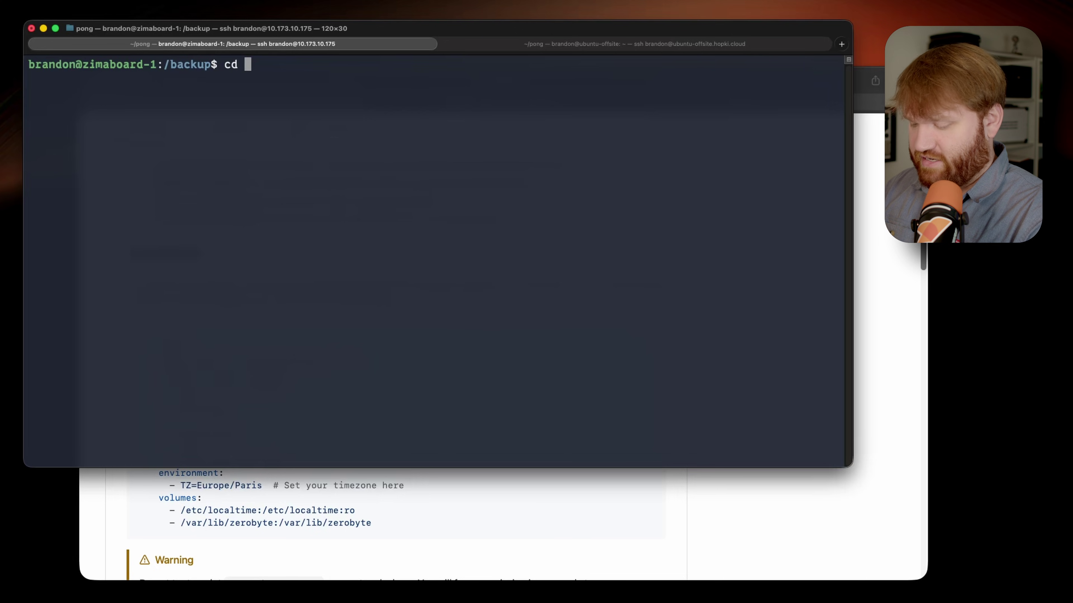
type("~/zerobyte/")
key("Return")
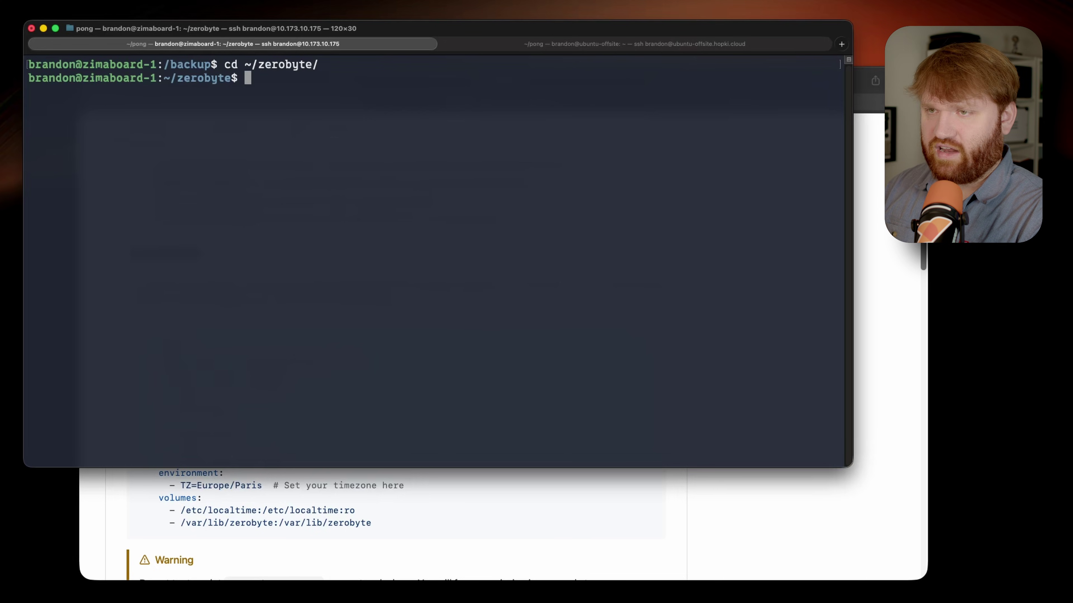
type("ls")
key("Return")
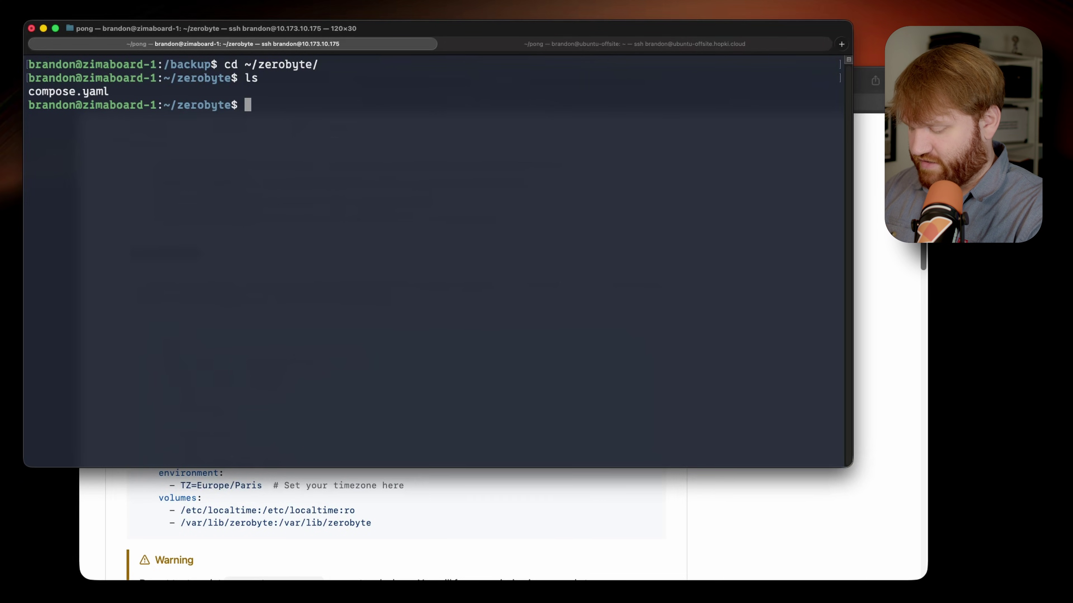
- Open compose.yaml in nano and look over the zerobyte service definition
type("cat")
key("BackSpace")
key("BackSpace")
key("BackSpace")
key("BackSpace")
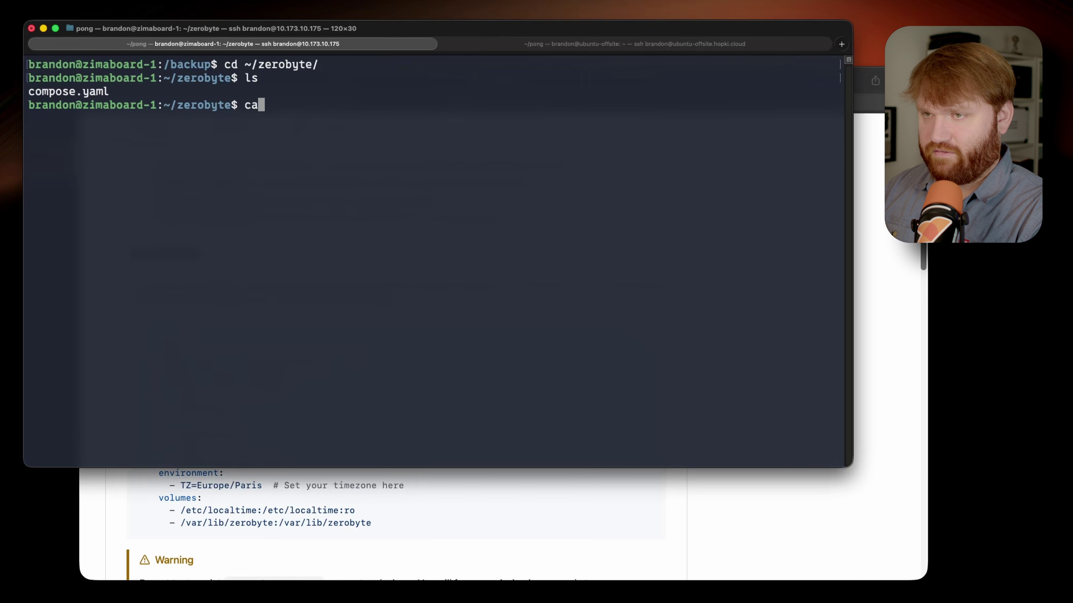
type("nano compose.yaml")
key("Return")
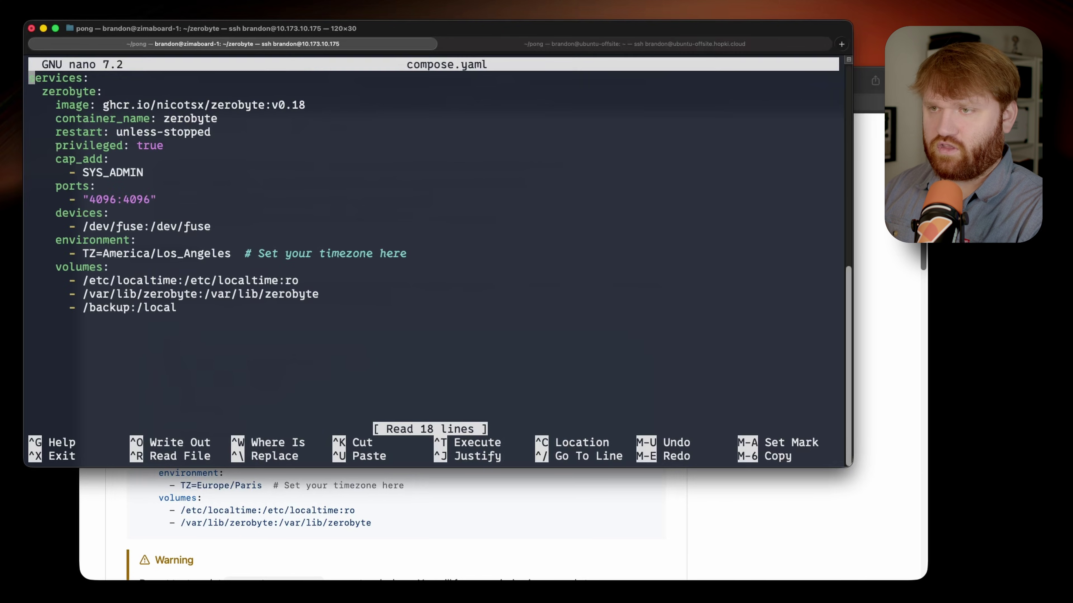
left_click_drag(30, 105, 173, 281)
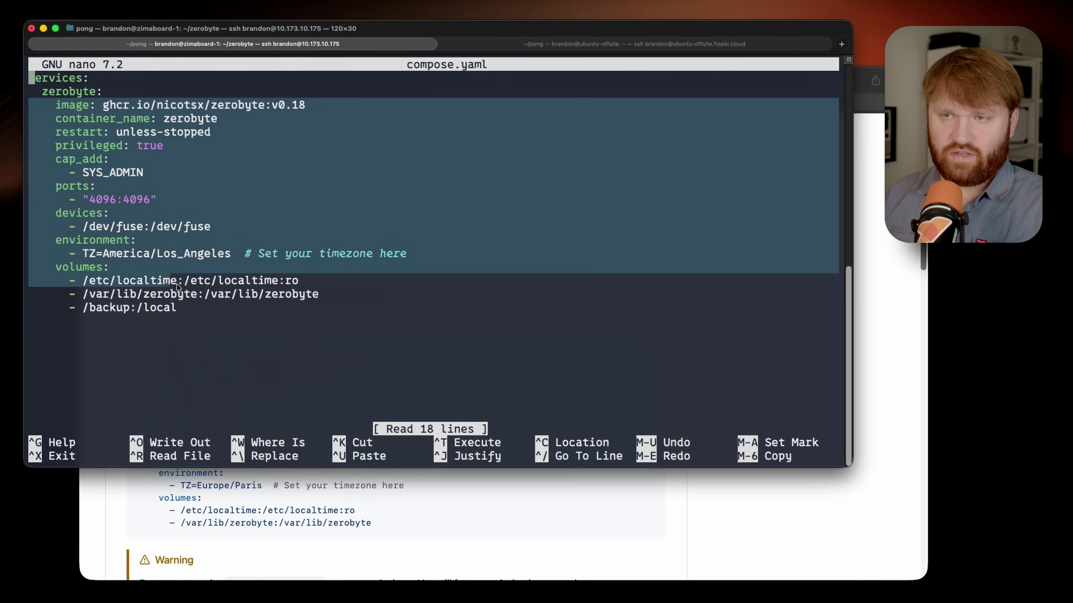
- Comment out the "privileged: true" line in compose.yaml and review the port and volume mappings
key("Down")
key("Right")
key("Right")
key("Right")
key("Right")
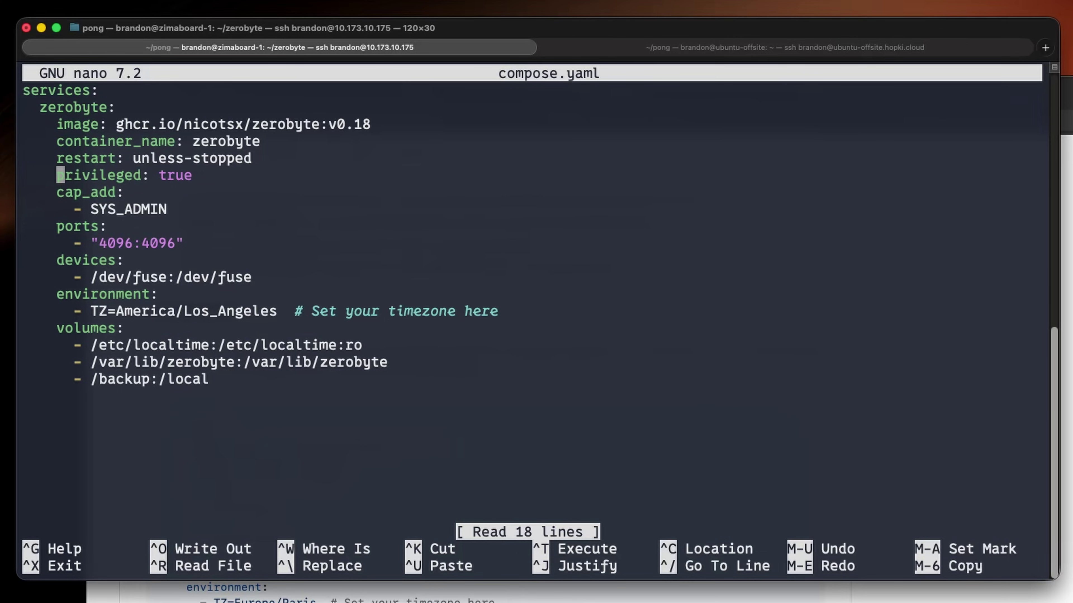
type("#")
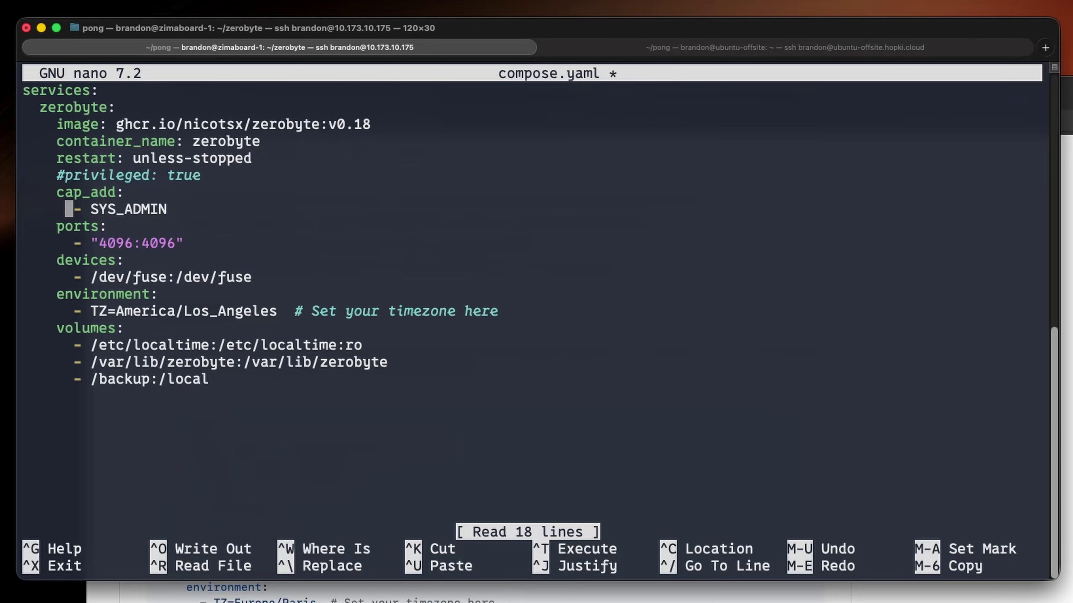
left_click(77, 243)
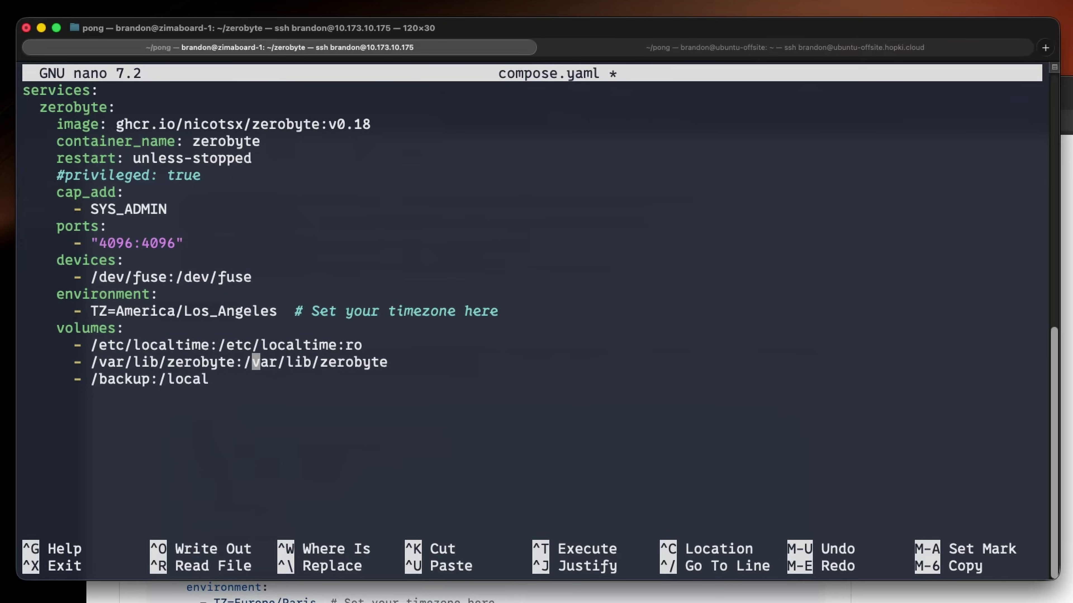
left_click(213, 379)
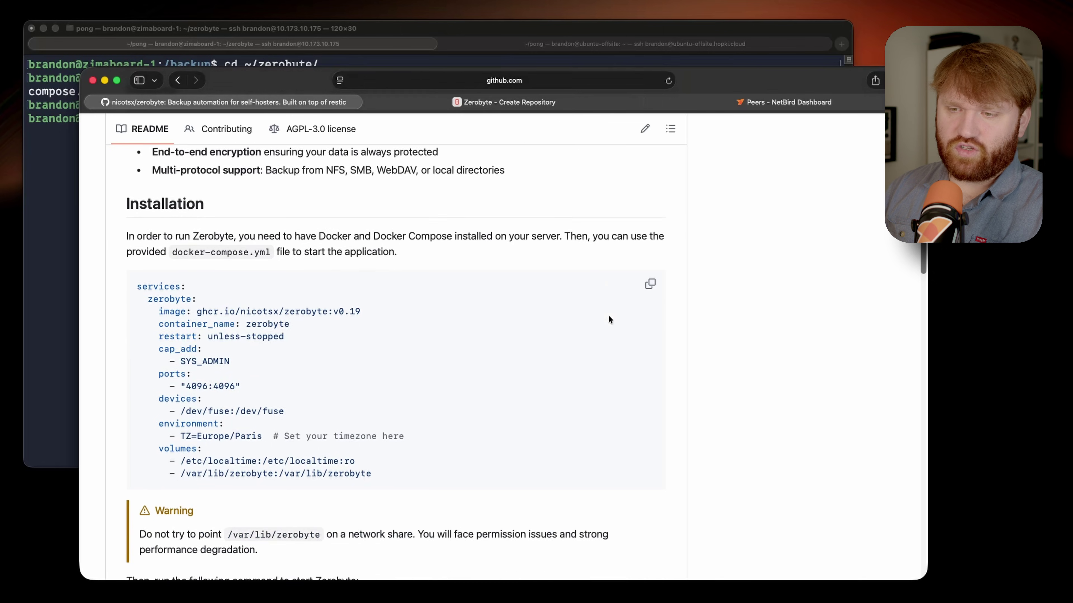
- Return to the Zerobyte README and read the simplified setup without remote mounts and the example for mapping a local directory
scroll(609, 314, "down", 10)
scroll(608, 316, "down", 6)
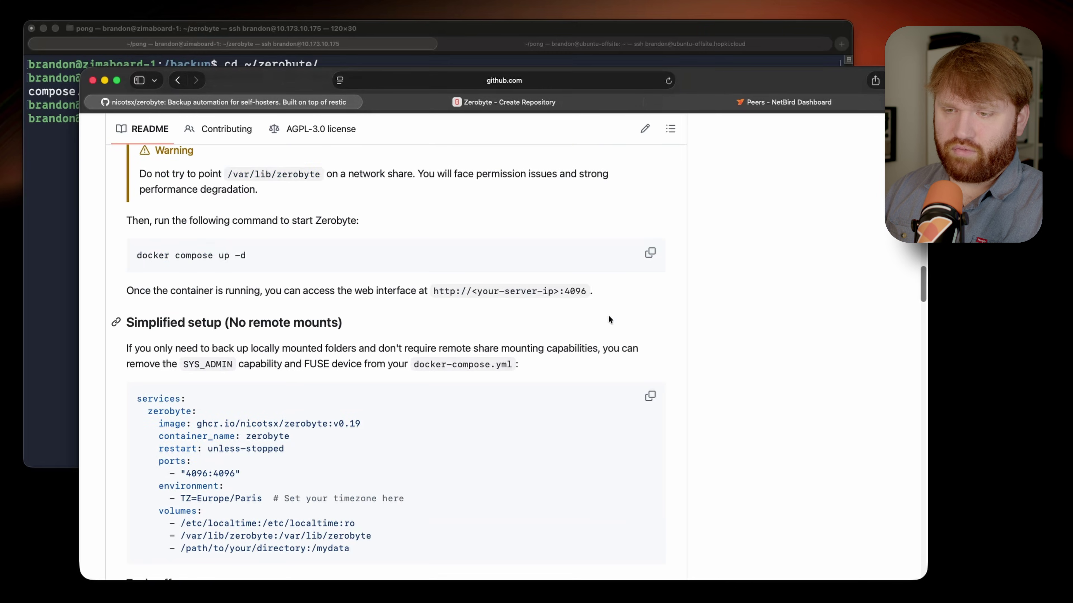
left_click_drag(353, 193, 209, 187)
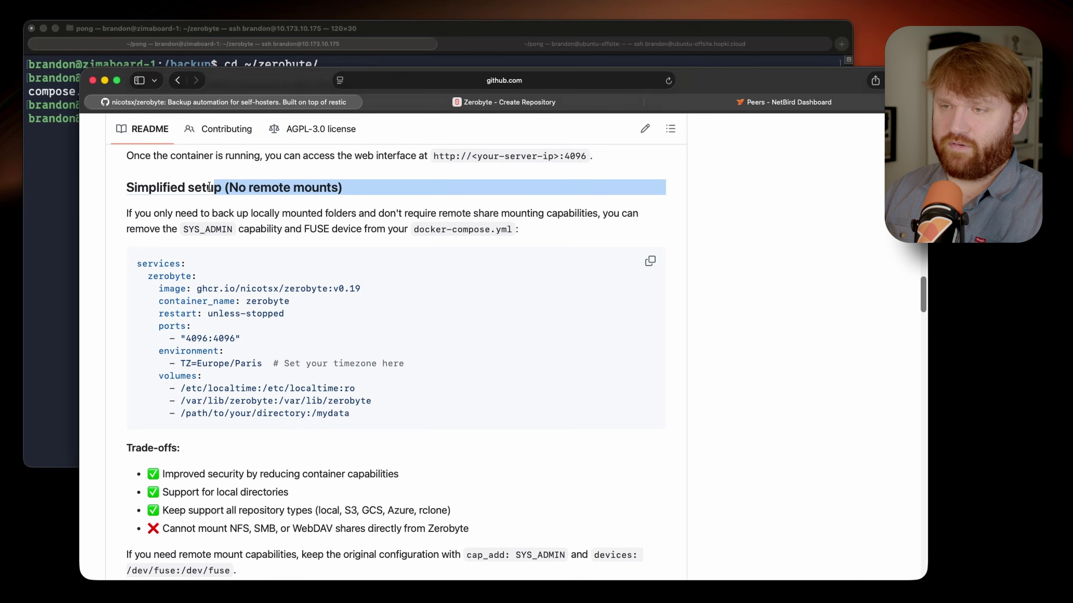
left_click(294, 186)
scroll(405, 297, "down", 10)
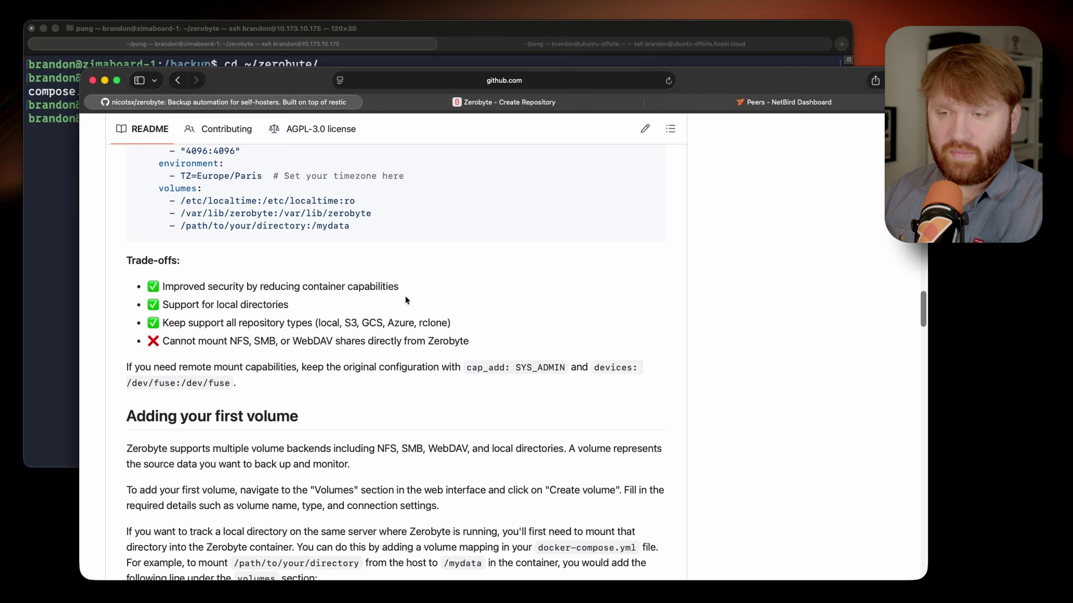
scroll(405, 297, "down", 4)
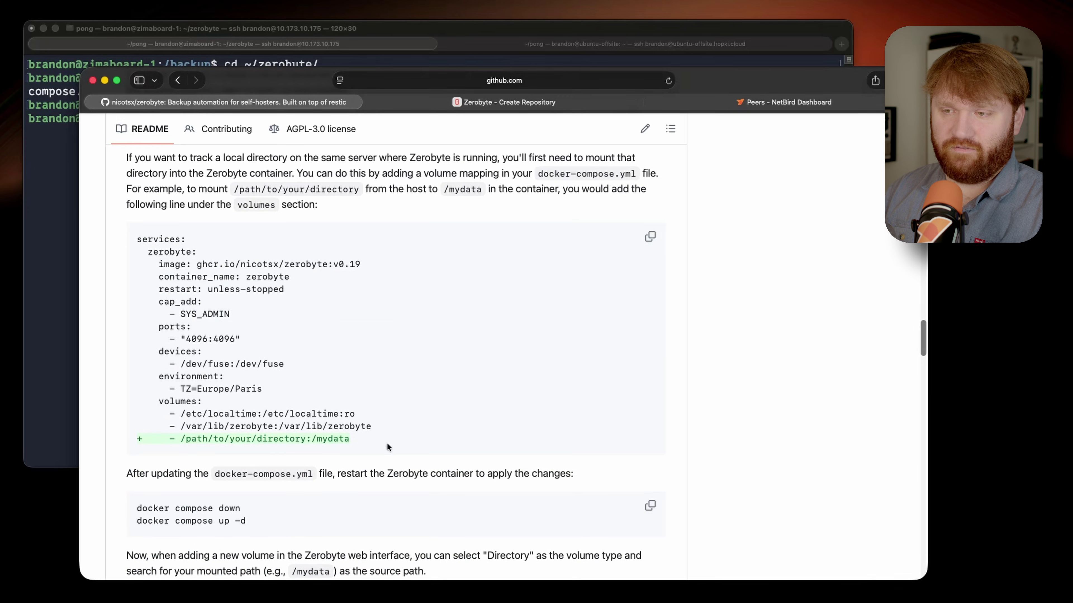
left_click_drag(388, 447, 171, 385)
left_click(376, 343)
scroll(376, 343, "down", 10)
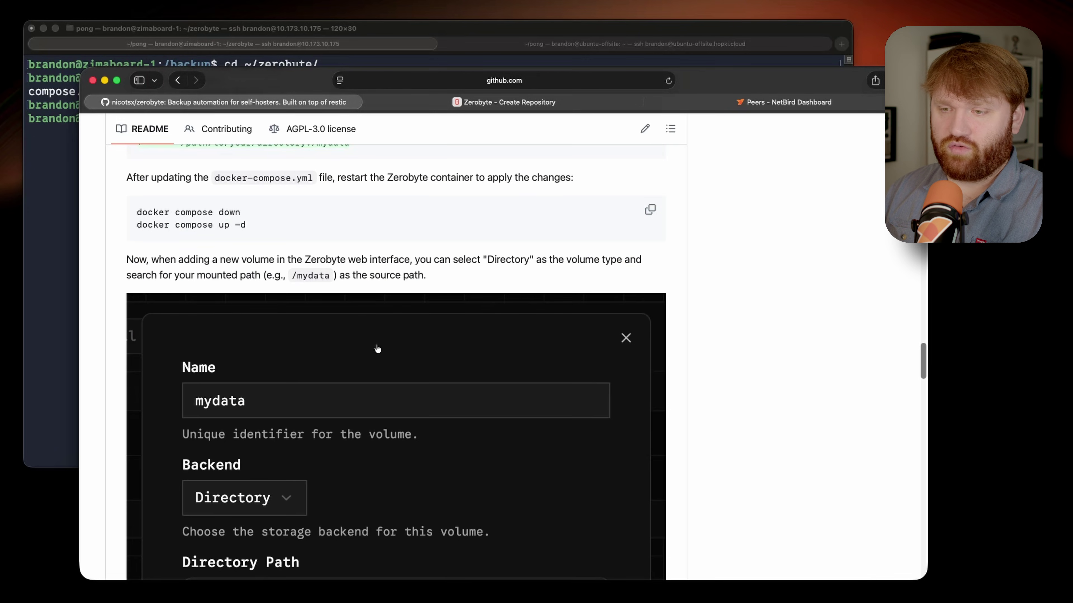
- Read the README sections on repository storage backends and on using rclone for cloud storage
scroll(377, 349, "down", 15)
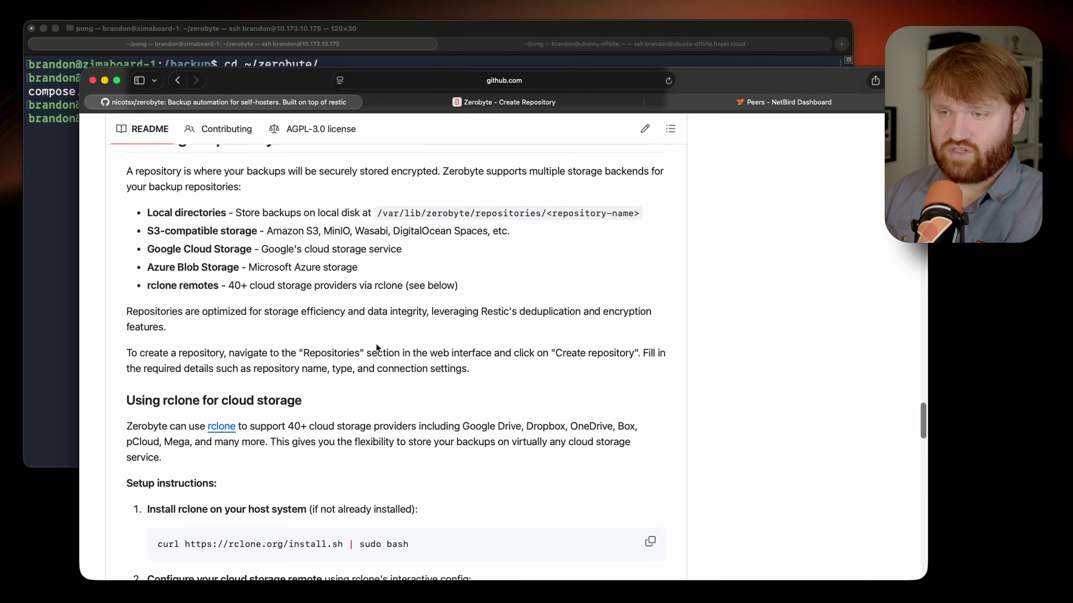
scroll(378, 348, "down", 3)
scroll(375, 343, "down", 2)
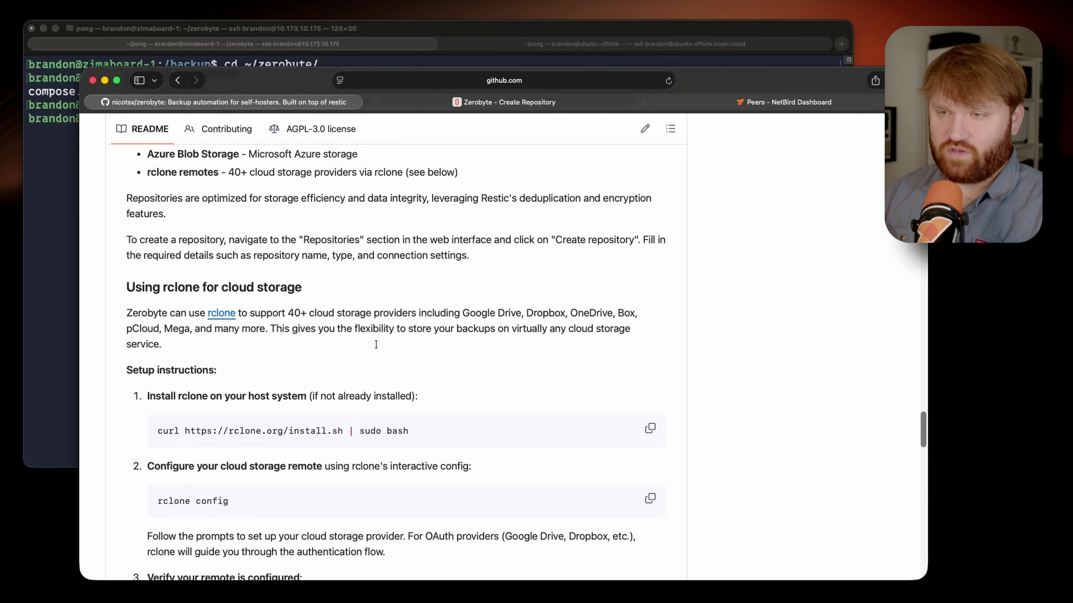
left_click_drag(158, 252, 474, 505)
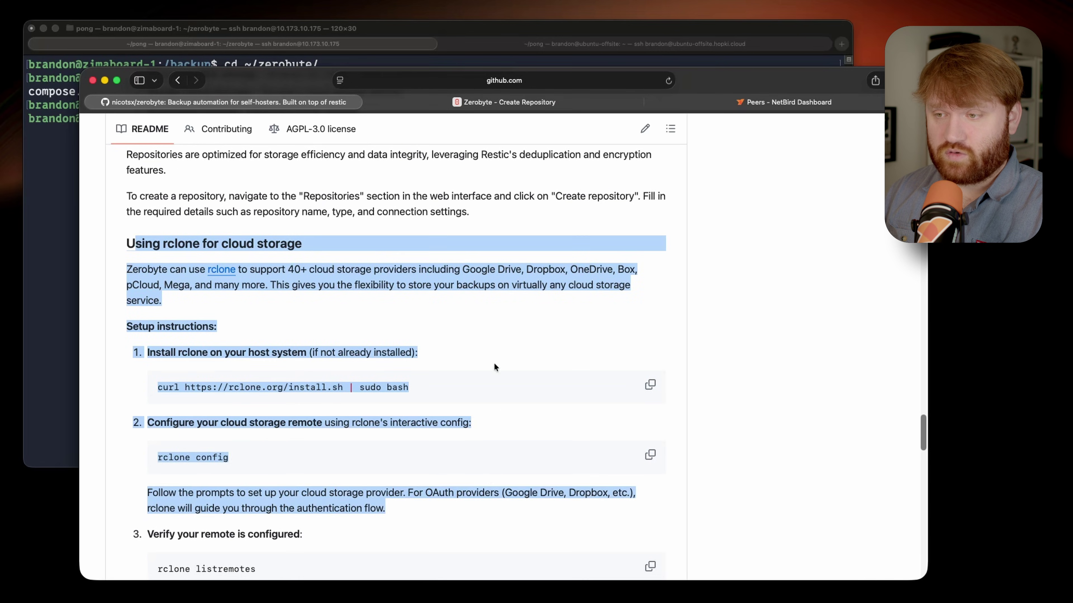
- Read the rclone setup instructions in the README, then close the README page
left_click(494, 362)
scroll(493, 351, "down", 5)
scroll(485, 351, "down", 4)
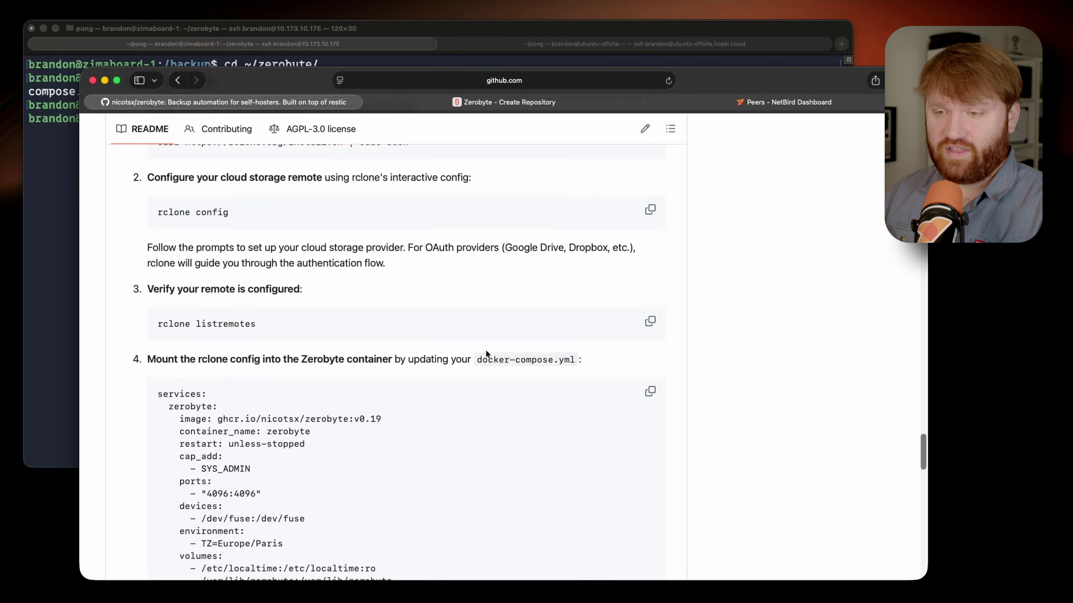
scroll(430, 269, "up", 3)
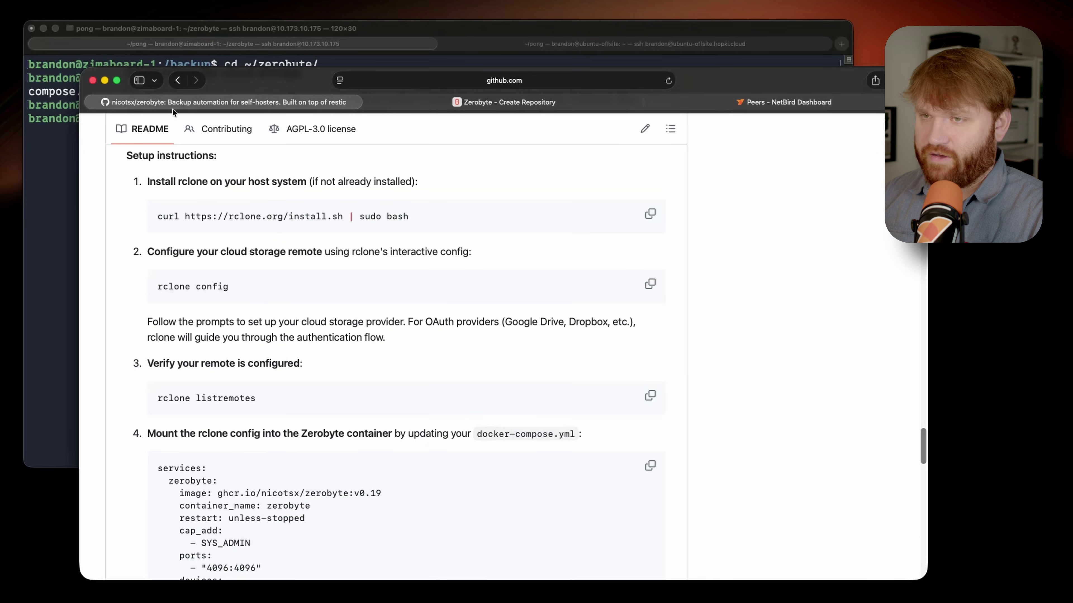
left_click(90, 103)
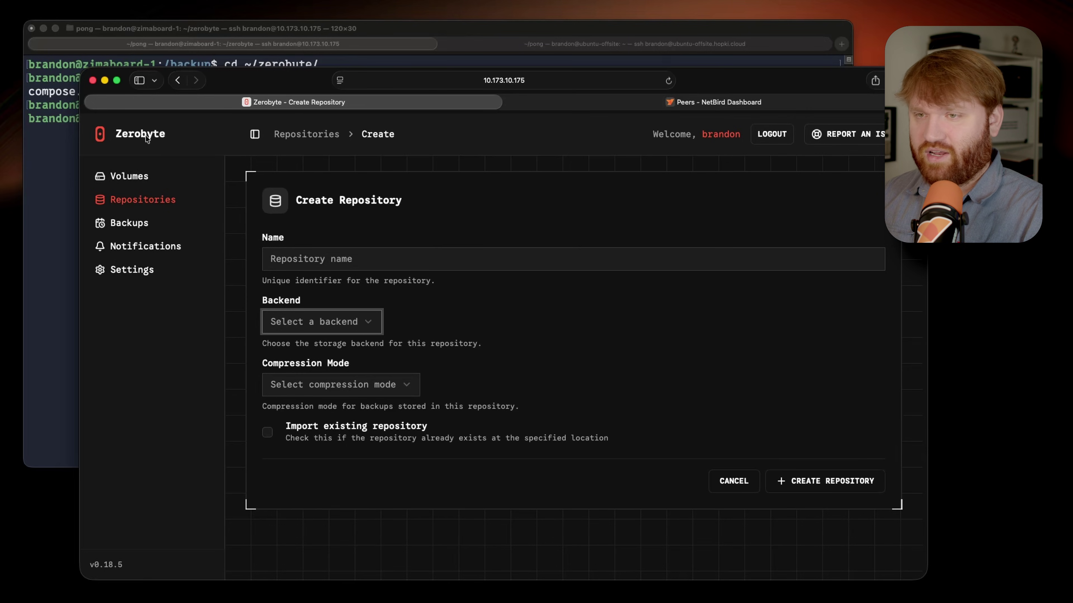
- Open a new volume form in Zerobyte, select the SMB backend, review its connection fields and return to the volume list
left_click(123, 174)
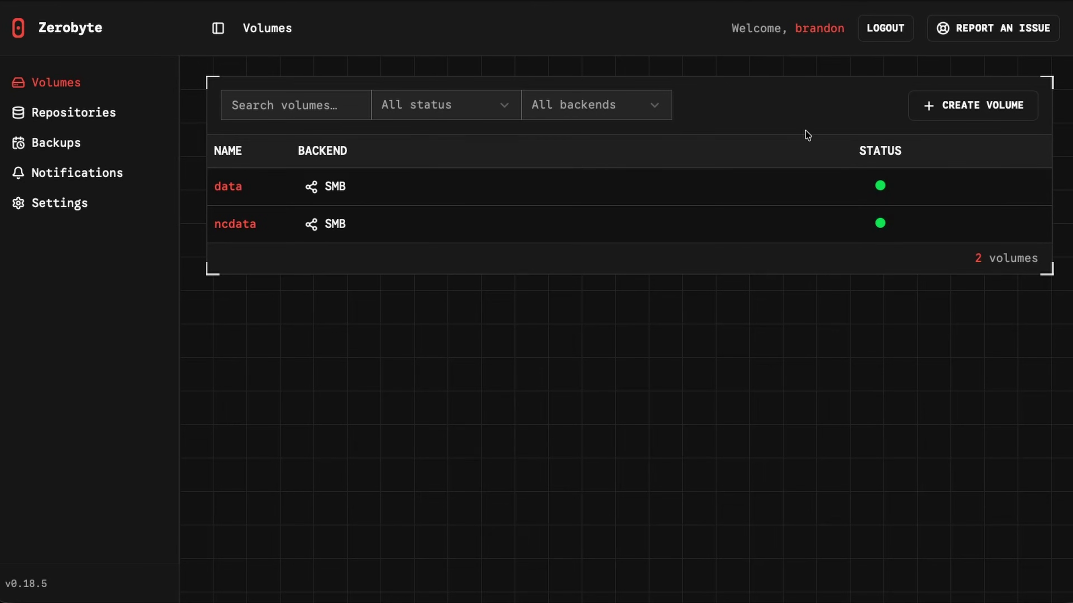
left_click(979, 104)
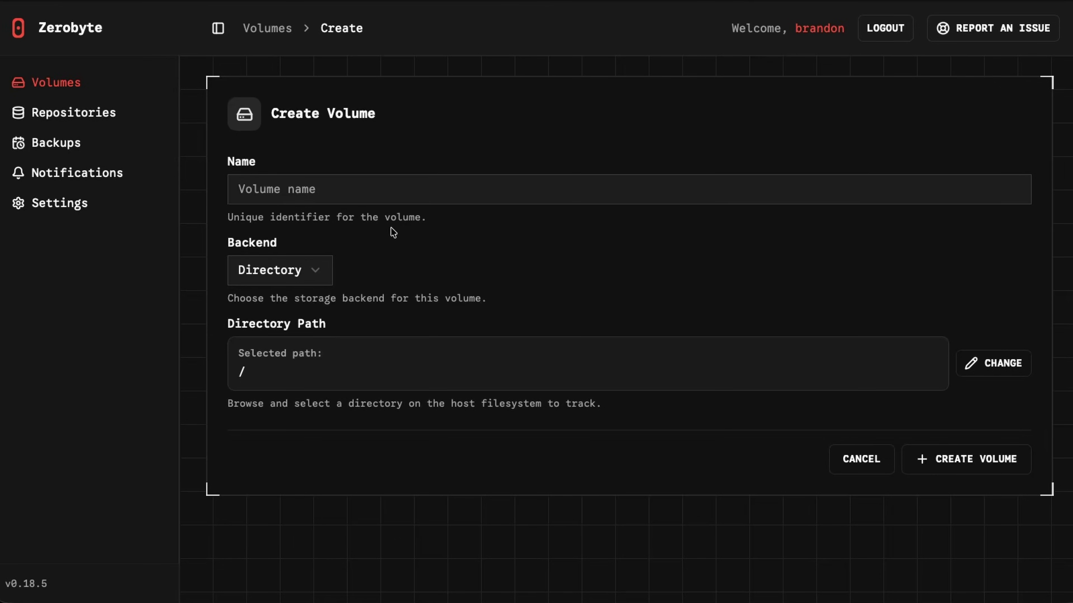
left_click(296, 269)
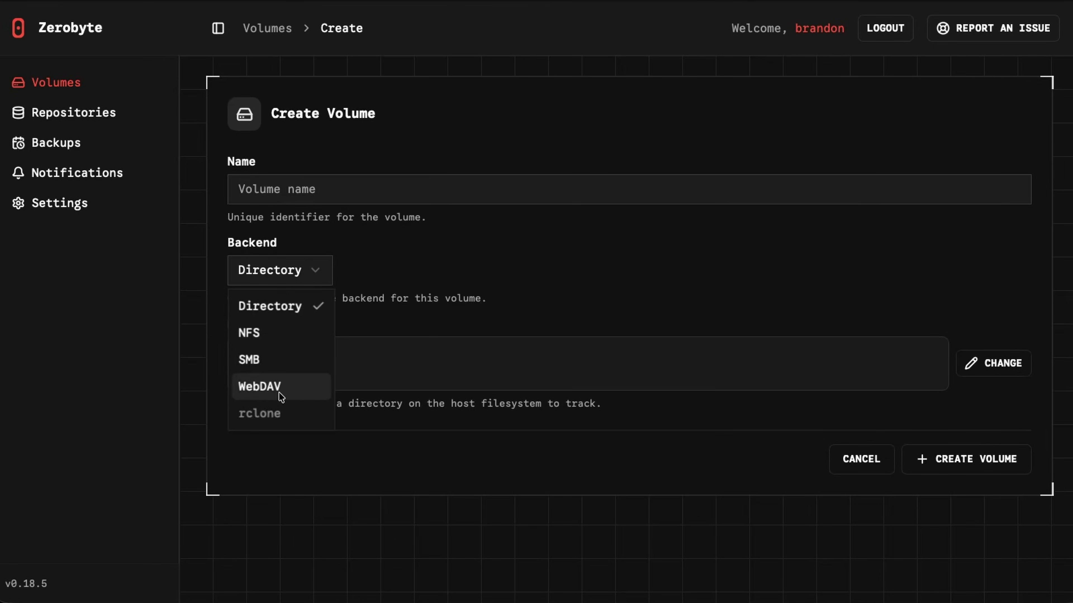
left_click(282, 363)
scroll(483, 318, "down", 6)
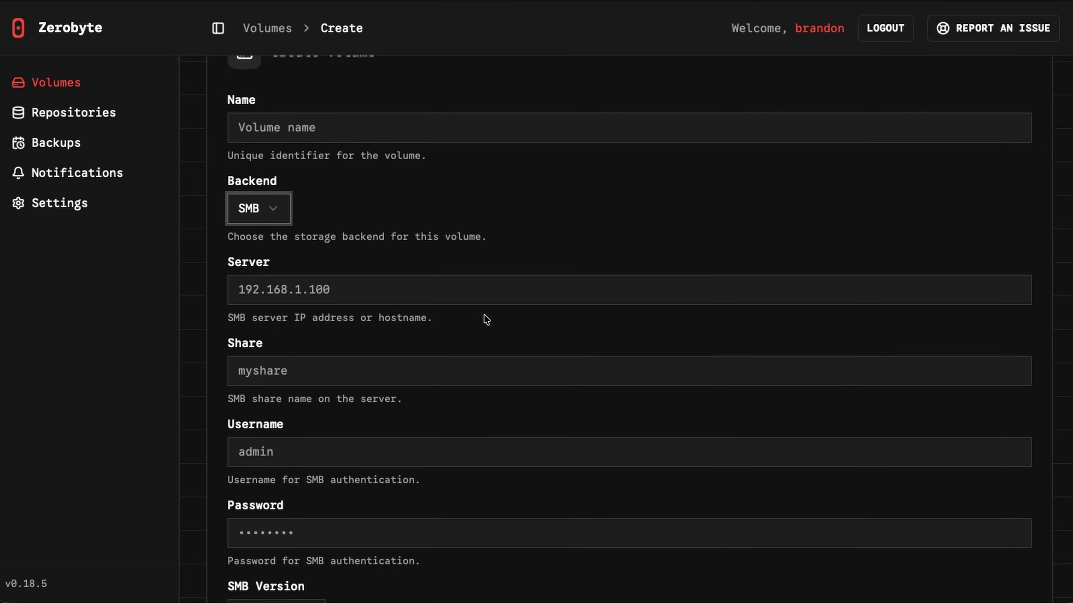
scroll(483, 318, "down", 5)
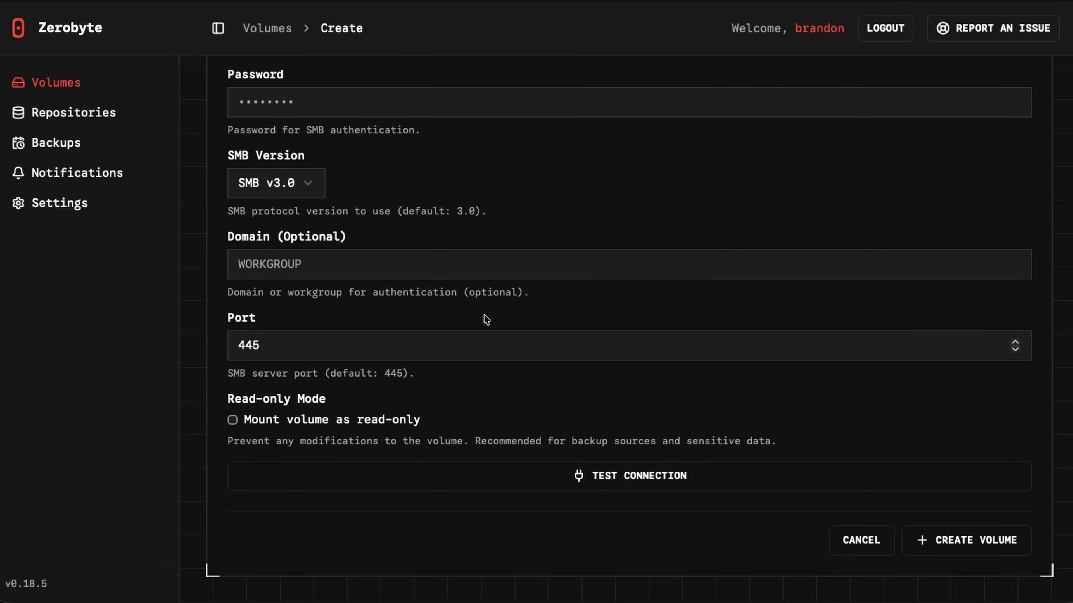
scroll(483, 319, "up", 12)
scroll(439, 244, "down", 10)
scroll(367, 249, "up", 10)
left_click(277, 29)
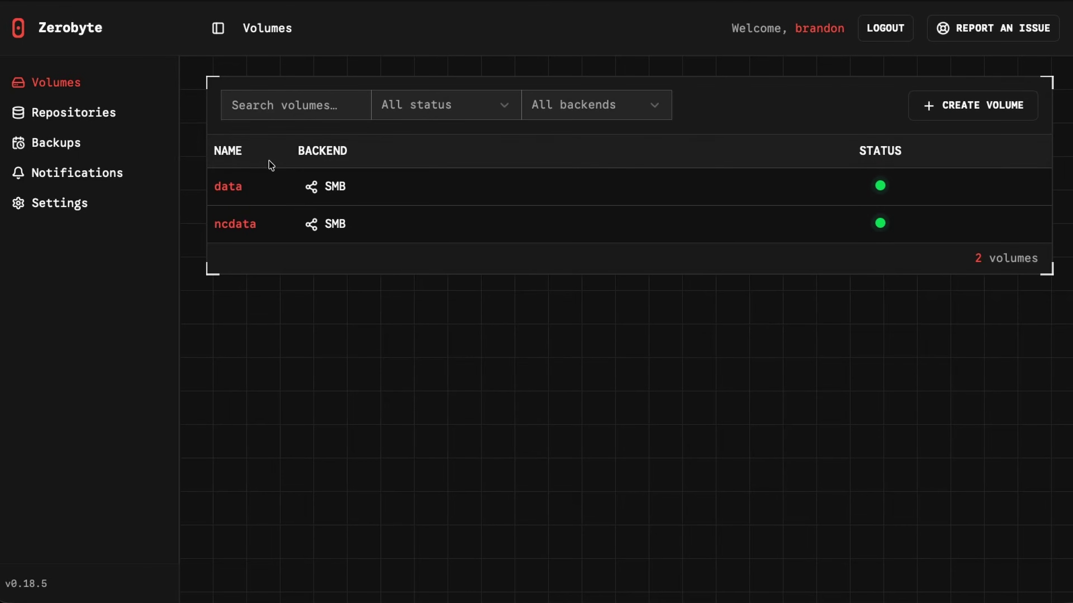
- Open the ncdata volume and review its SMB configuration, health check settings and storage usage
left_click(239, 226)
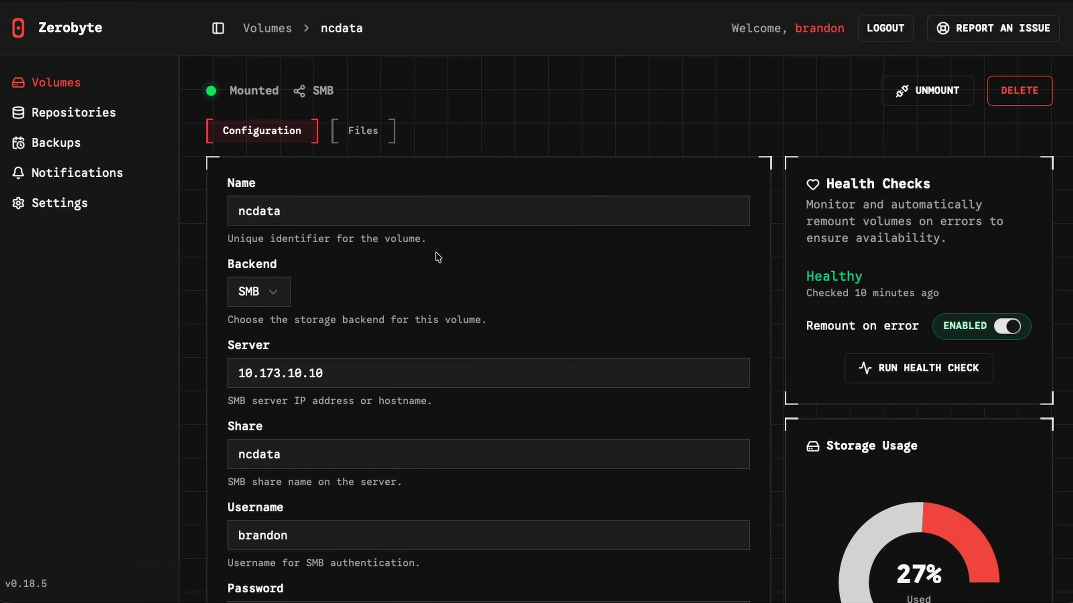
scroll(468, 296, "down", 5)
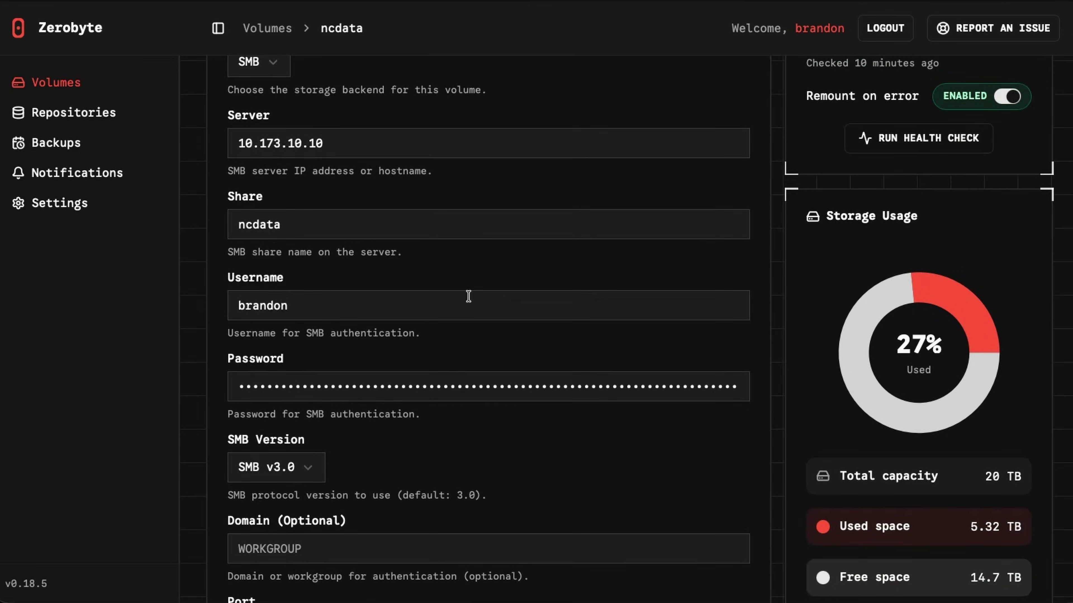
scroll(468, 296, "down", 4)
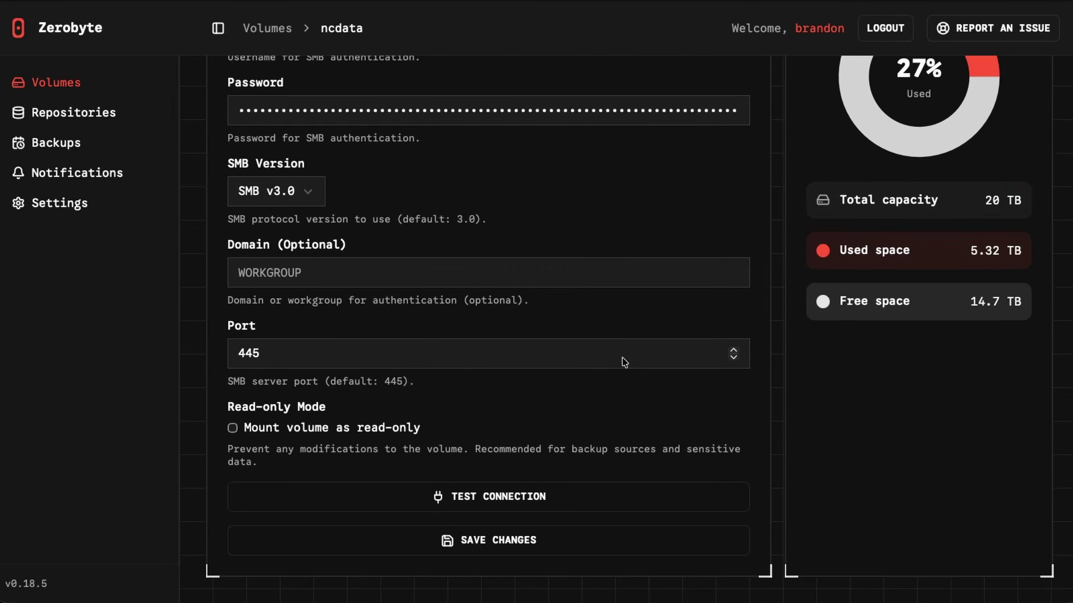
scroll(620, 362, "up", 10)
scroll(624, 363, "down", 1)
scroll(624, 362, "down", 6)
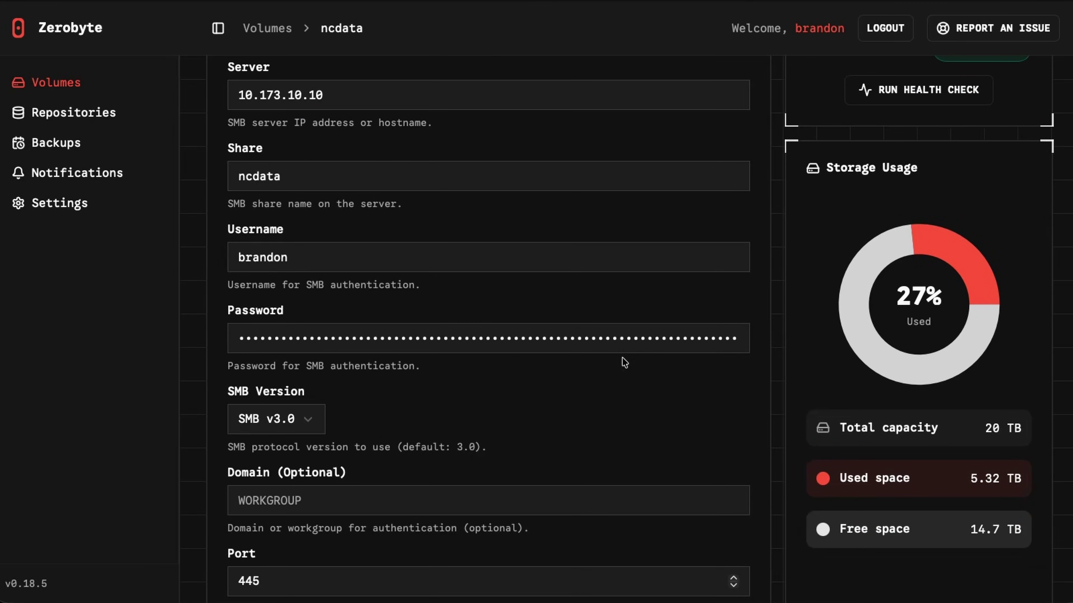
mouse_move(960, 354)
scroll(891, 304, "up", 7)
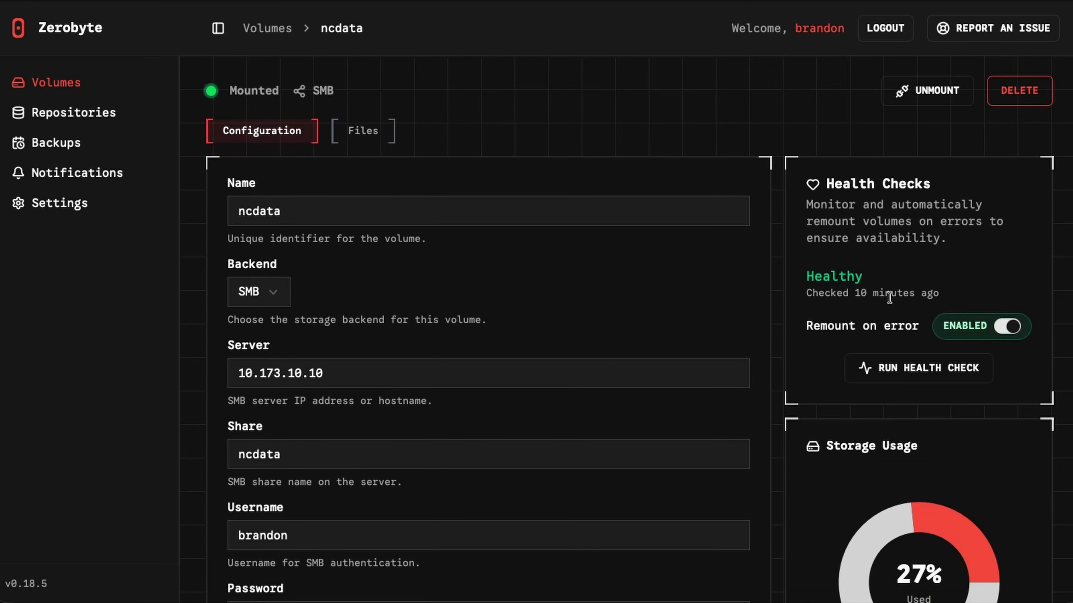
- Run a health check on the ncdata volume
left_click(916, 376)
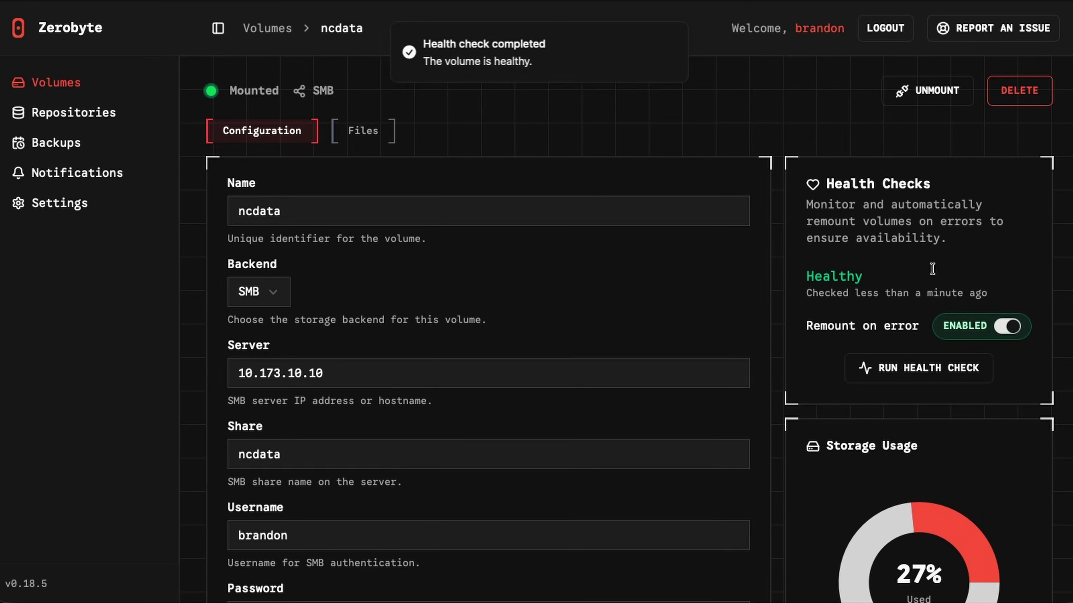
left_click_drag(932, 269, 885, 184)
left_click(868, 184)
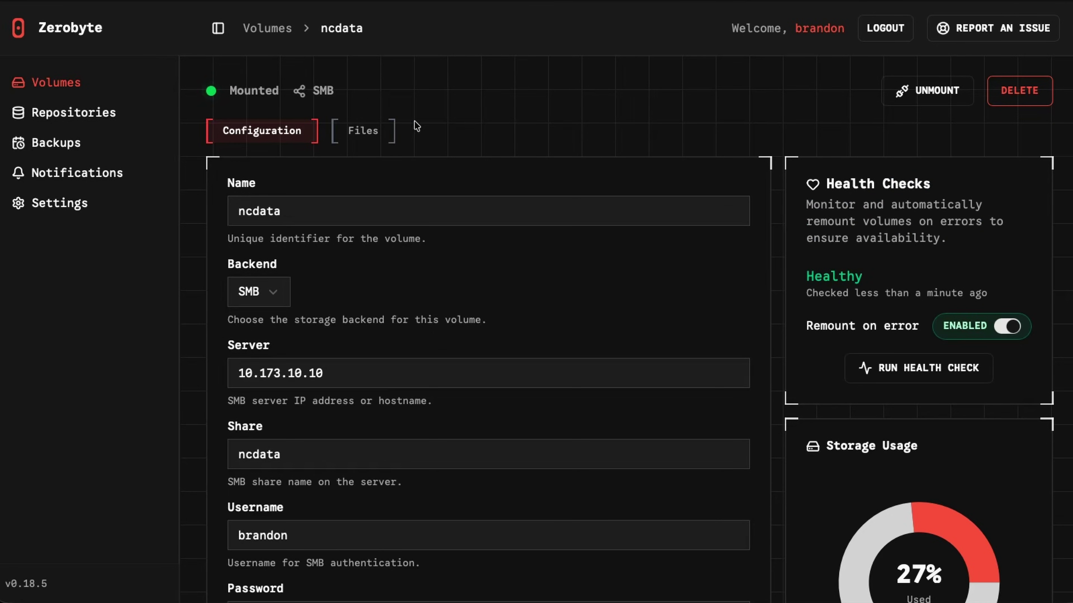
- Browse the ncdata volume's files down through admin and files to the contents of the NetBird folder
left_click(346, 129)
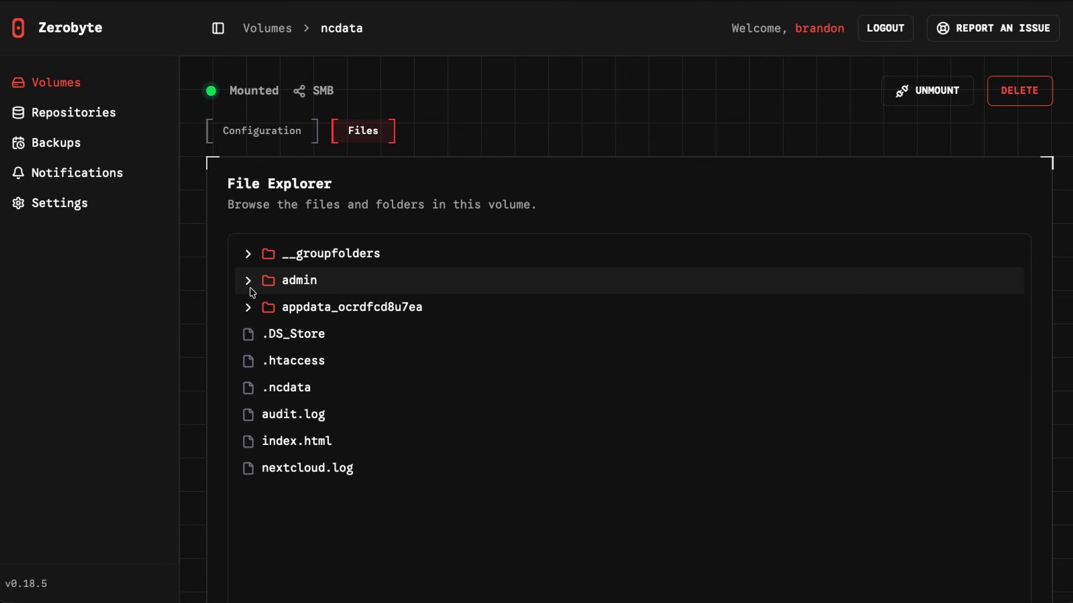
left_click(248, 280)
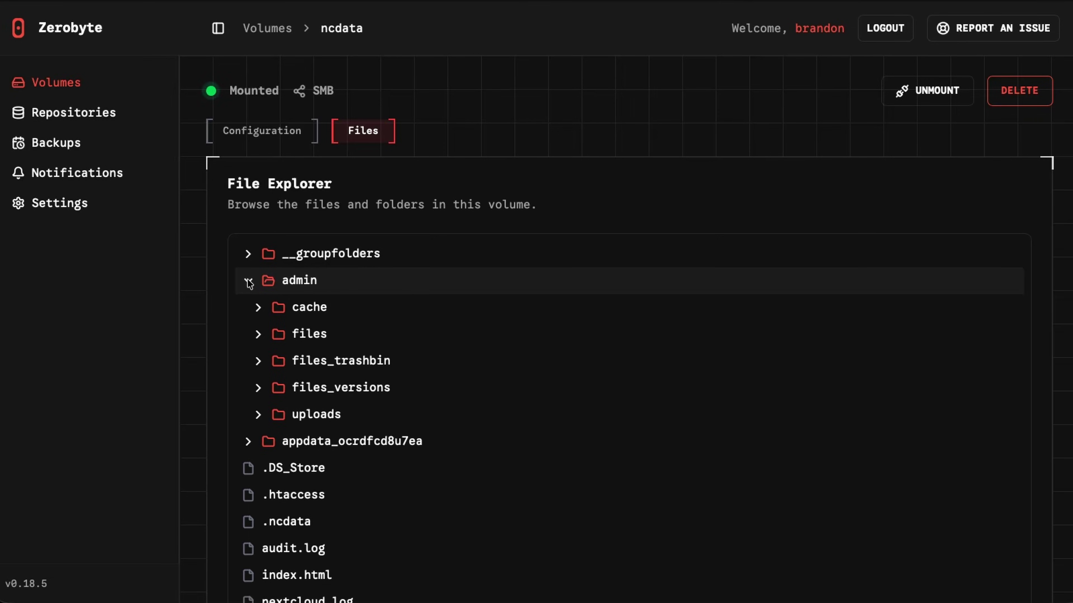
left_click(258, 335)
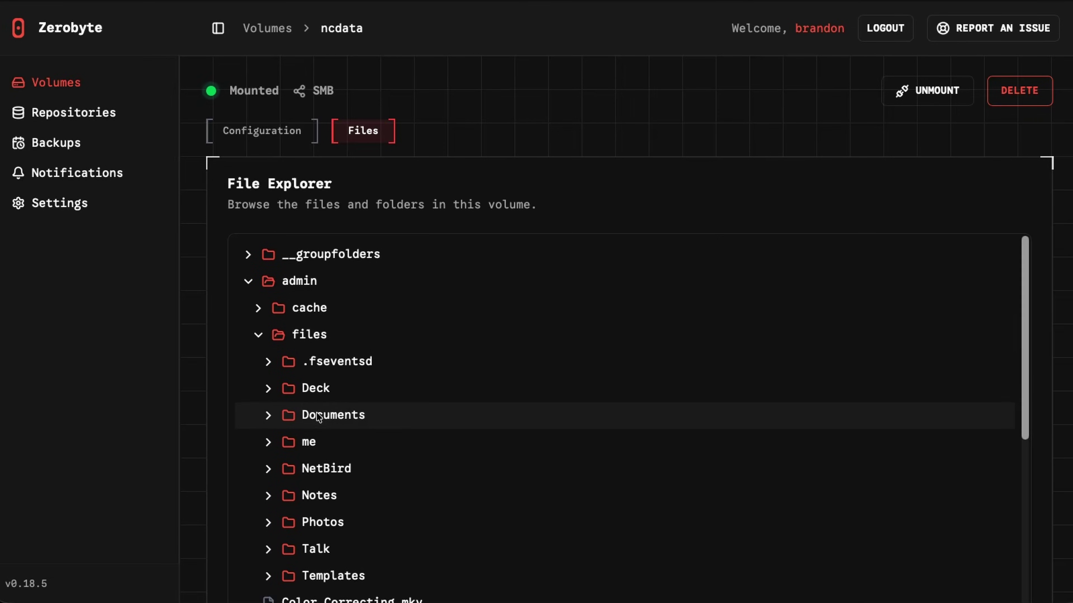
left_click(271, 469)
scroll(429, 458, "down", 6)
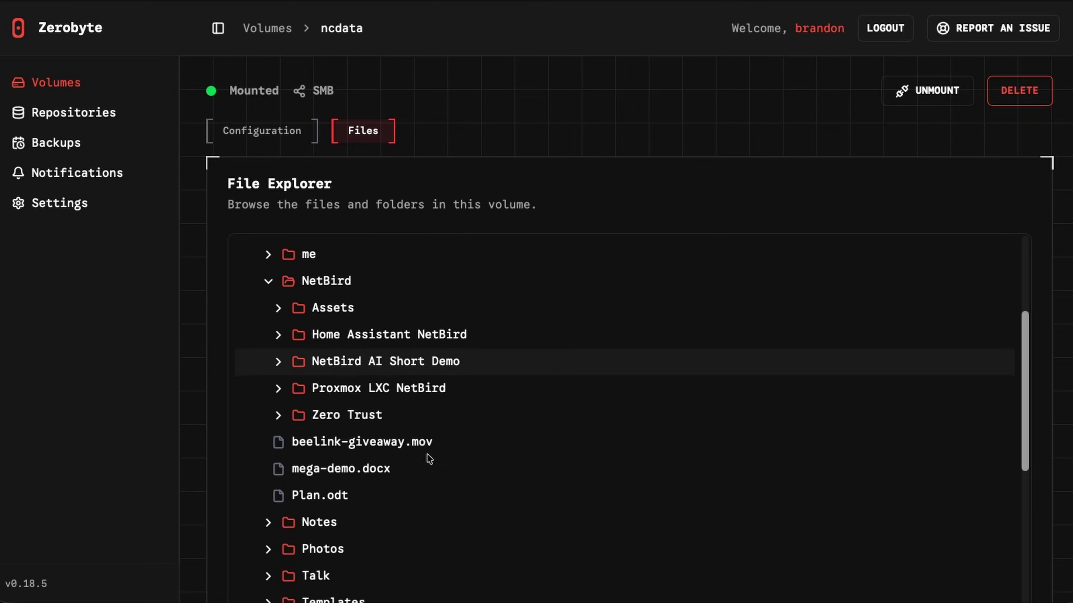
scroll(510, 343, "up", 6)
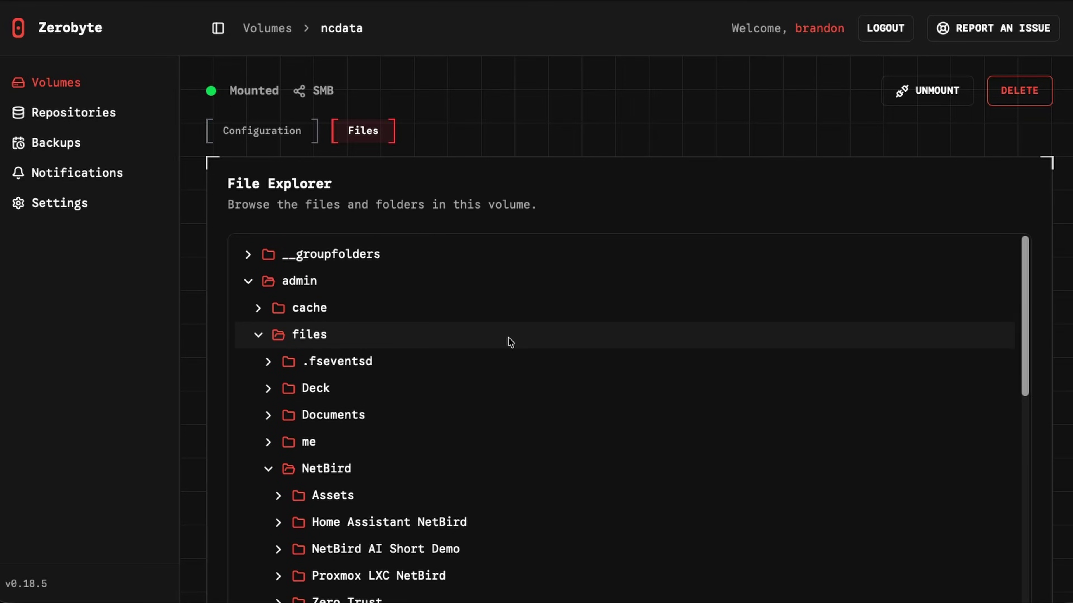
- Open the local repository, then switch to the terminal and print compose.yaml to check the service configuration
left_click(101, 105)
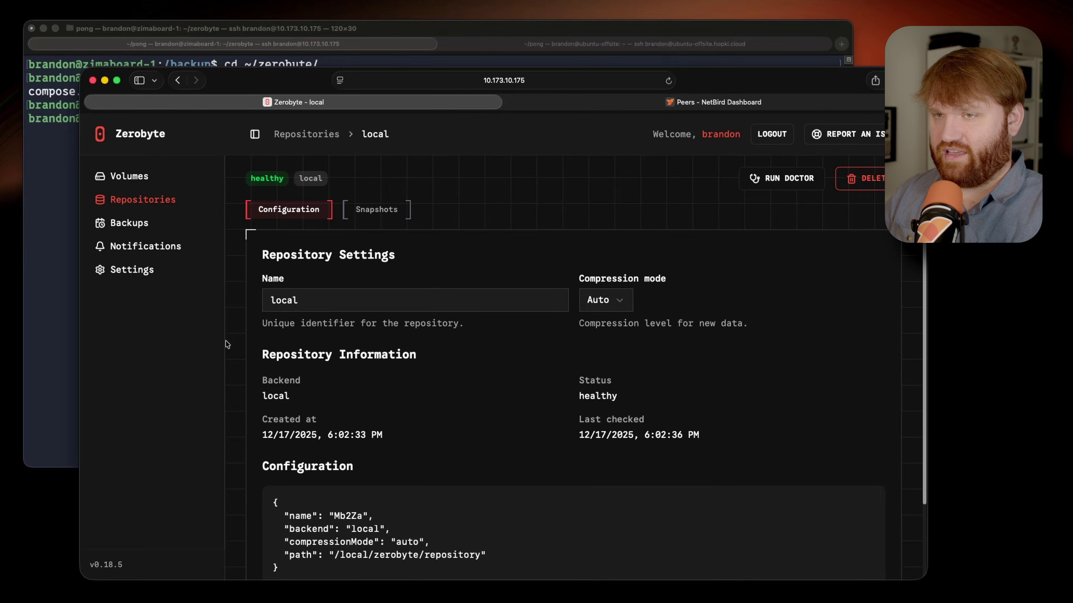
left_click(33, 288)
type("cat com")
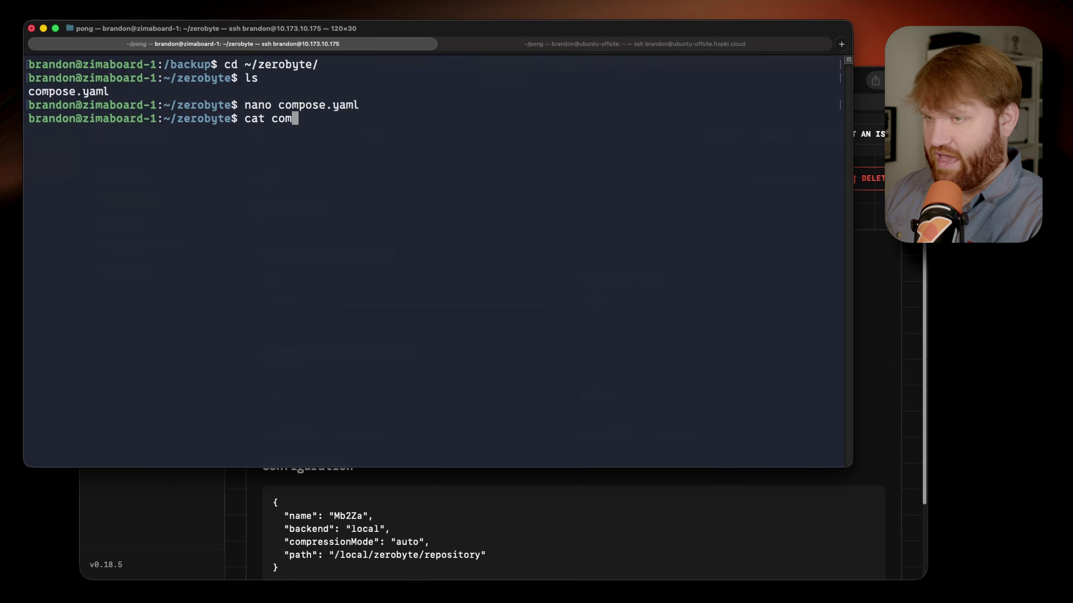
key("Tab")
key("Return")
left_click_drag(182, 363, 29, 362)
left_click(28, 362)
- Return to the local repository in the browser and examine the /local/ part of its storage path in the configuration
left_click(878, 260)
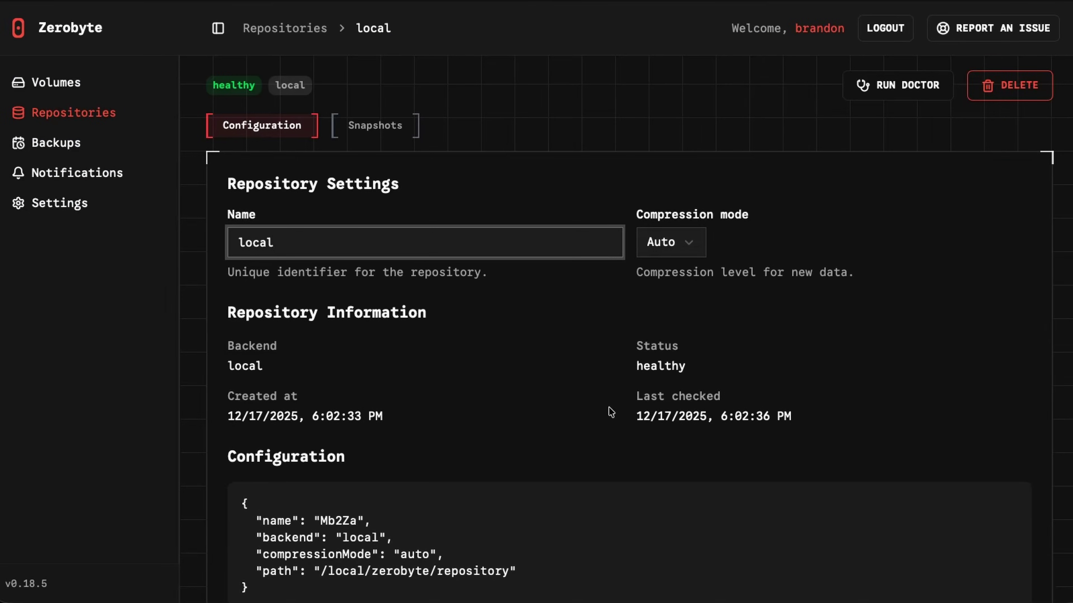
scroll(610, 412, "down", 3)
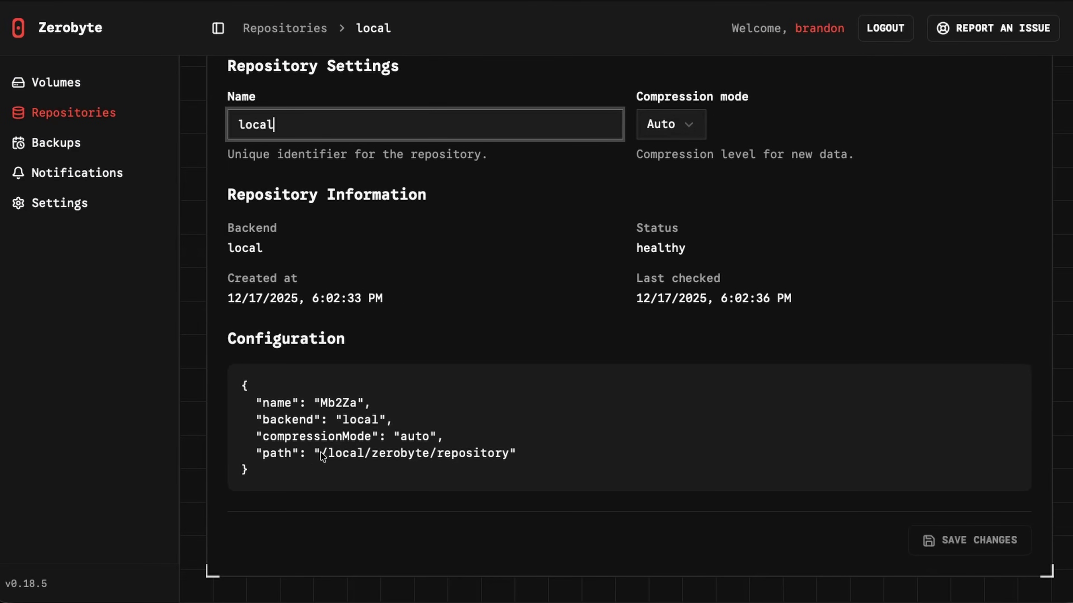
left_click_drag(321, 452, 373, 453)
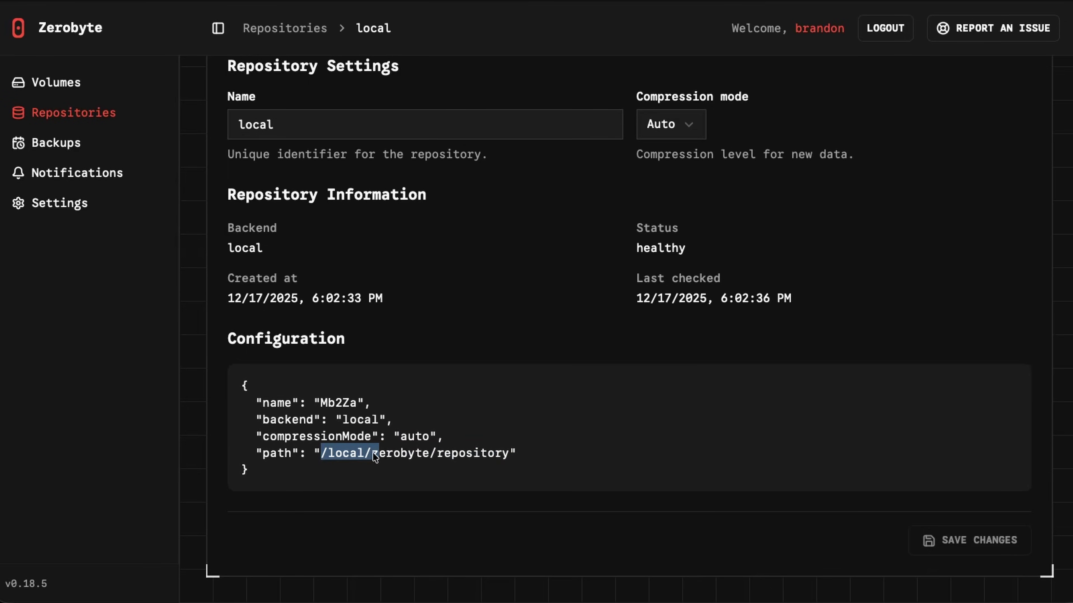
left_click(560, 335)
scroll(505, 272, "up", 3)
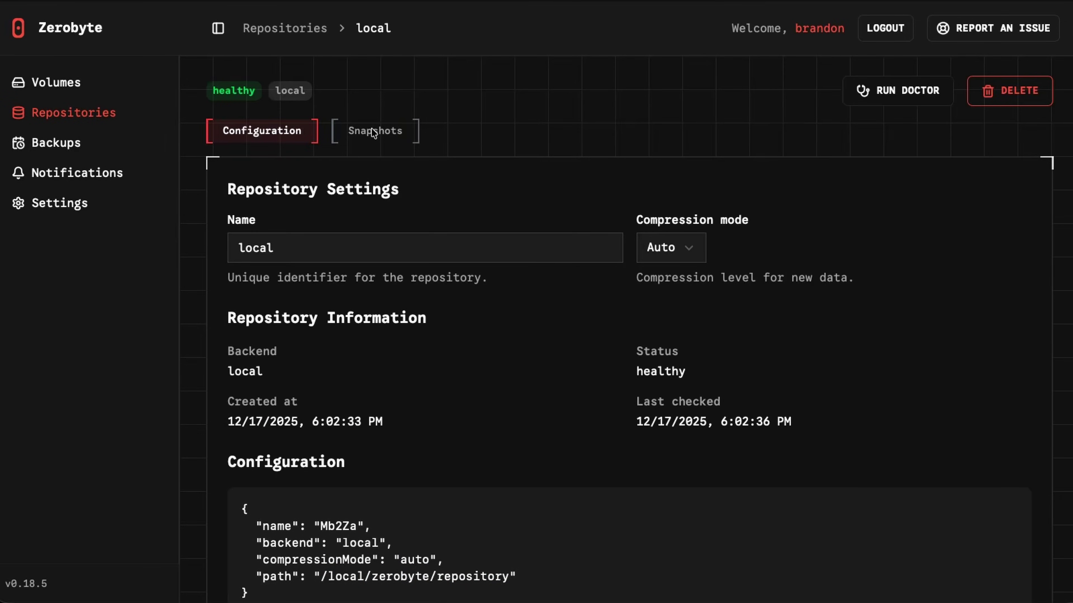
- Open the homemovies backup job and review its schedule and its last and next backup times
left_click(102, 142)
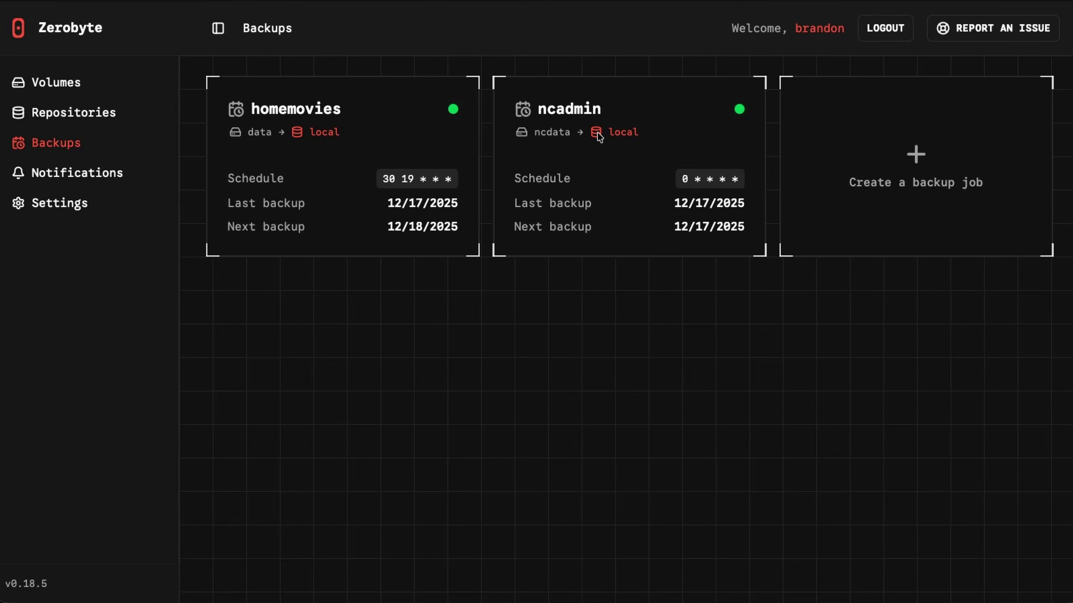
left_click(393, 127)
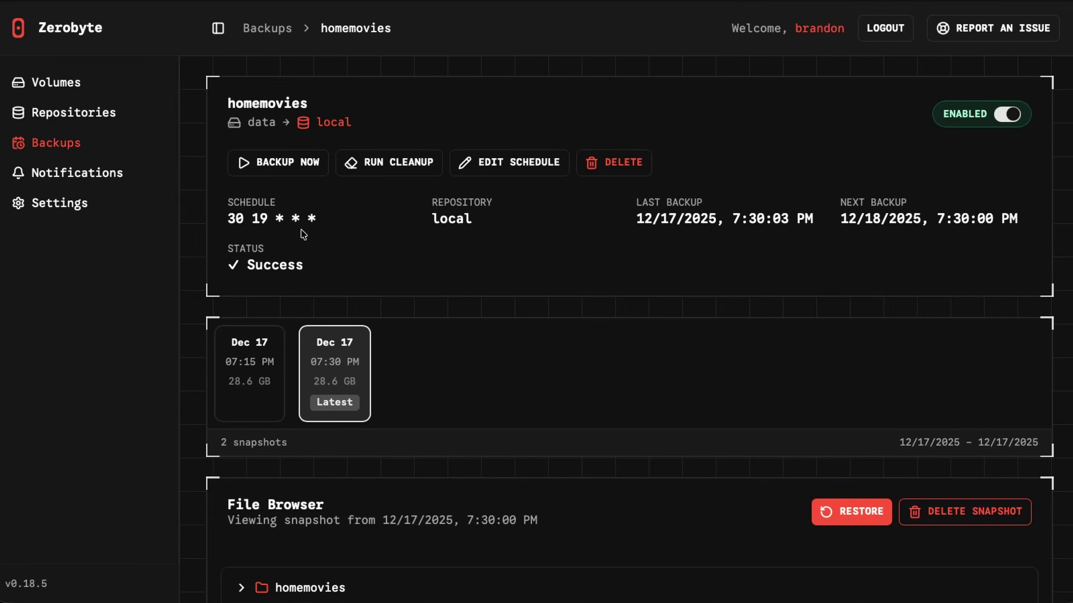
left_click_drag(302, 233, 220, 202)
left_click(351, 217)
left_click_drag(620, 206, 1003, 220)
left_click(830, 239)
scroll(583, 290, "down", 1)
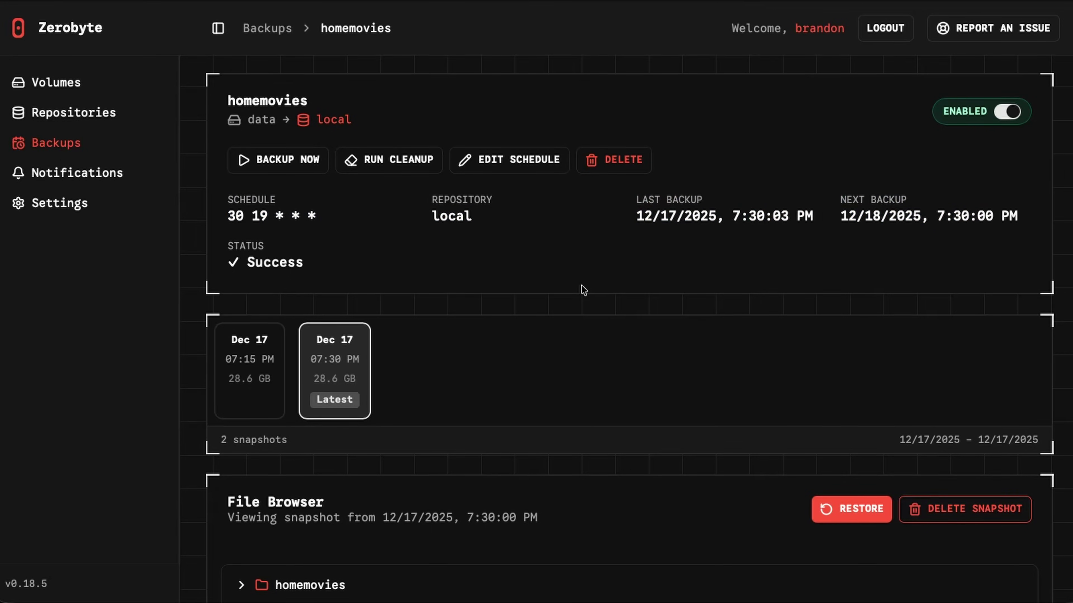
- Switch between the homemovies job's 07:15 PM and 07:30 PM snapshots and browse the homemovies folder in the latest one
scroll(584, 290, "down", 4)
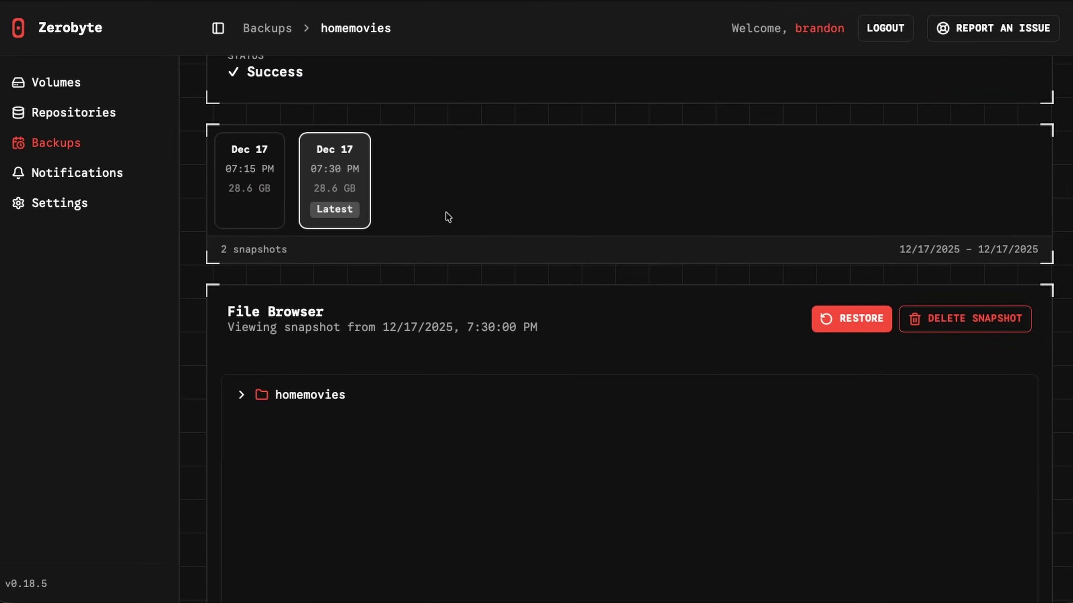
left_click(257, 169)
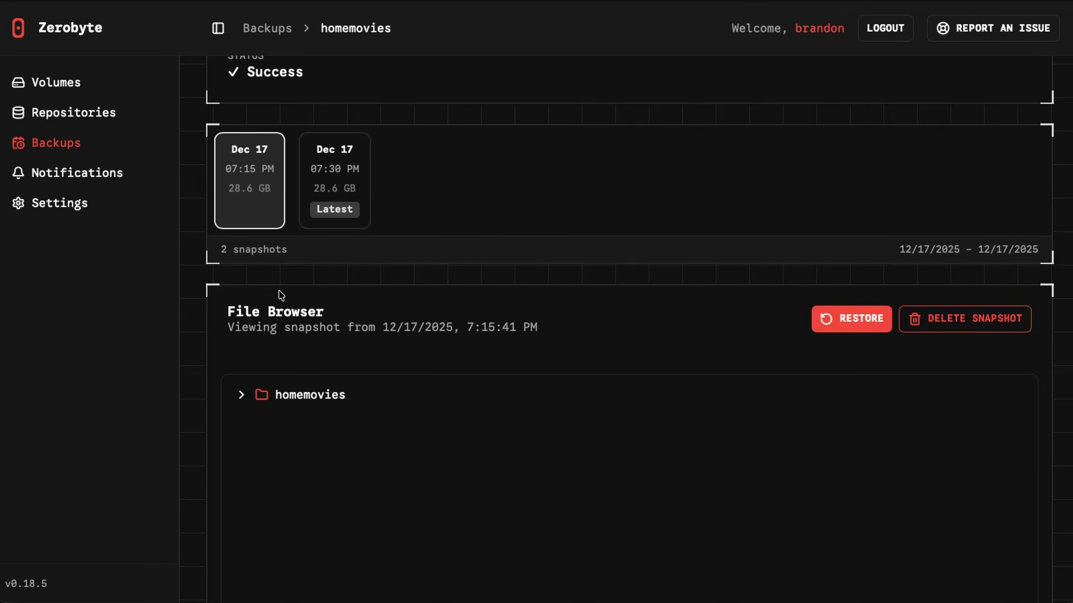
left_click(336, 174)
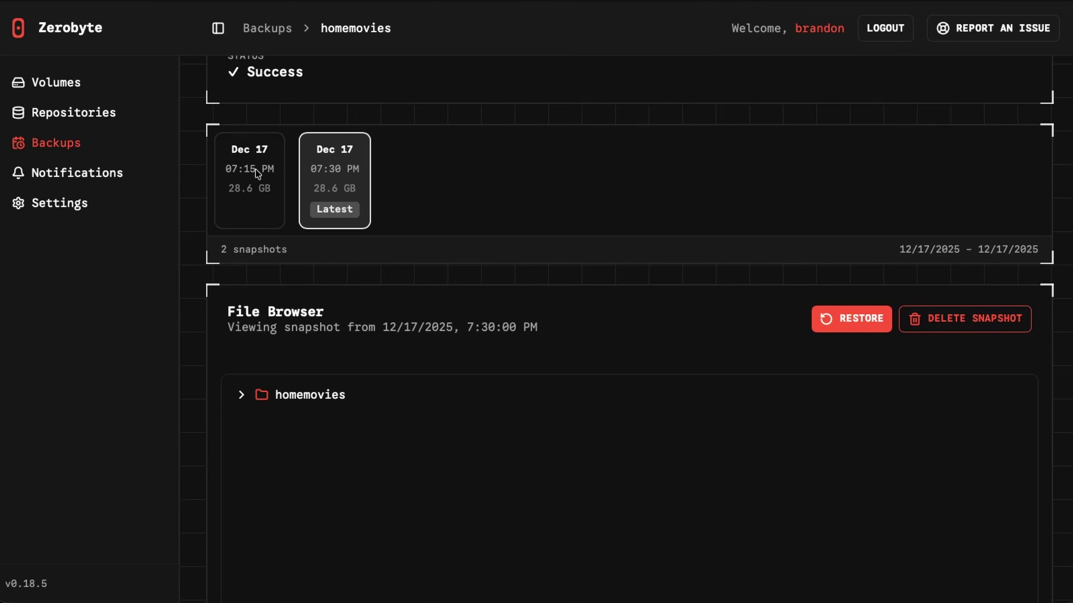
left_click(256, 169)
left_click(336, 164)
left_click(242, 395)
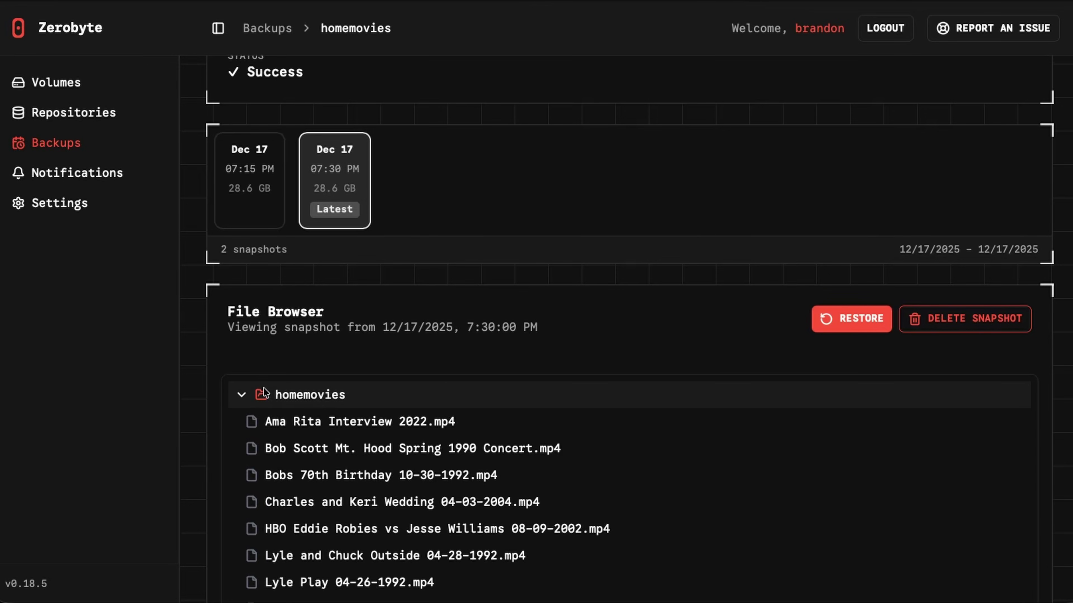
scroll(796, 169, "down", 4)
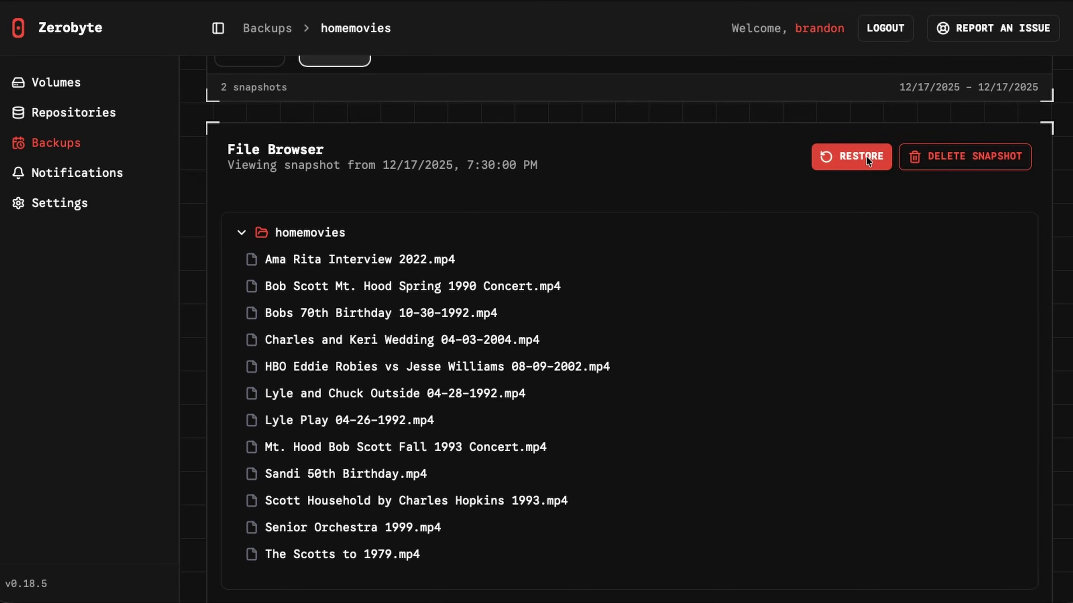
- Start a restore of the 7:30 PM homemovies snapshot and set its custom restore location to /local
left_click(863, 158)
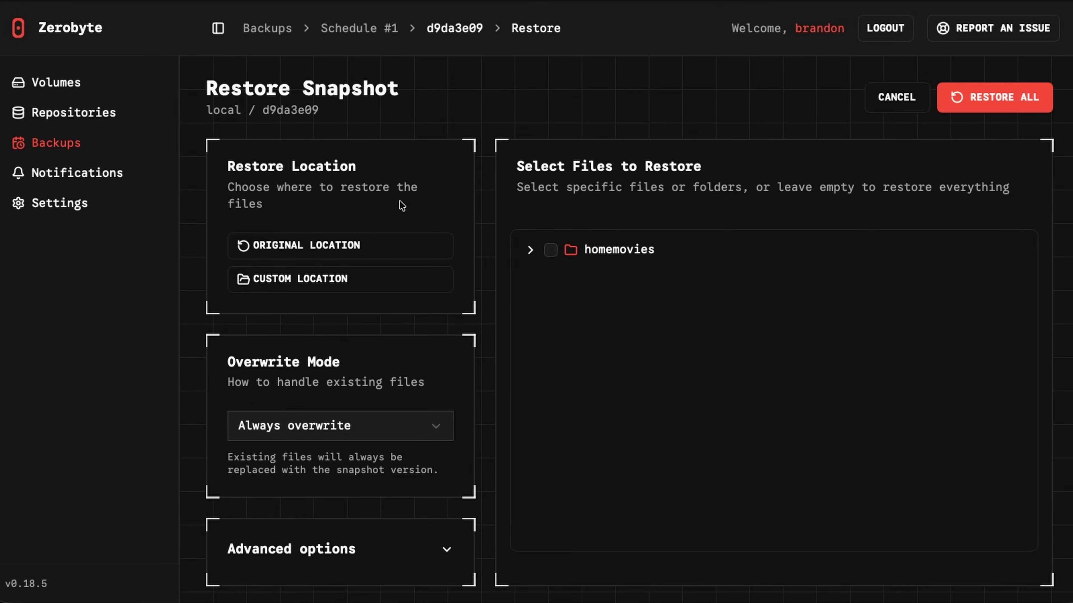
scroll(435, 295, "down", 1)
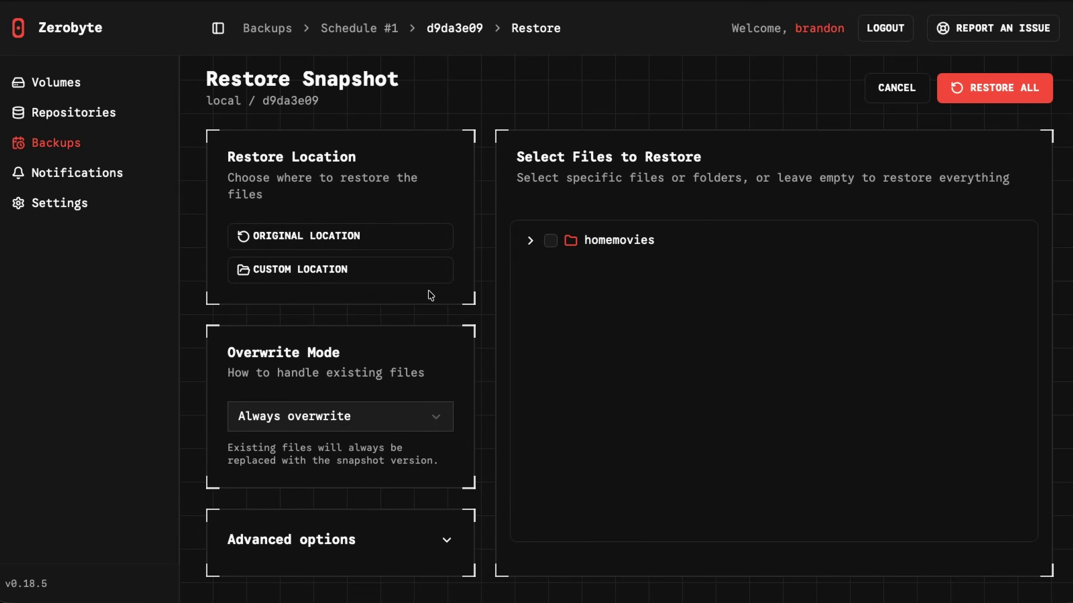
left_click(254, 272)
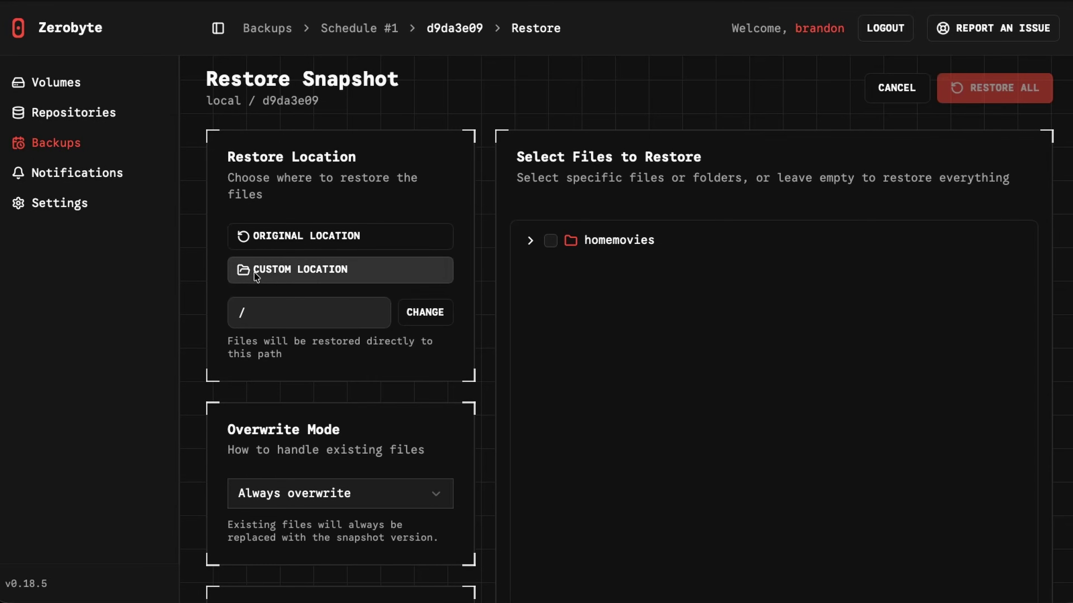
left_click(431, 311)
scroll(296, 431, "down", 3)
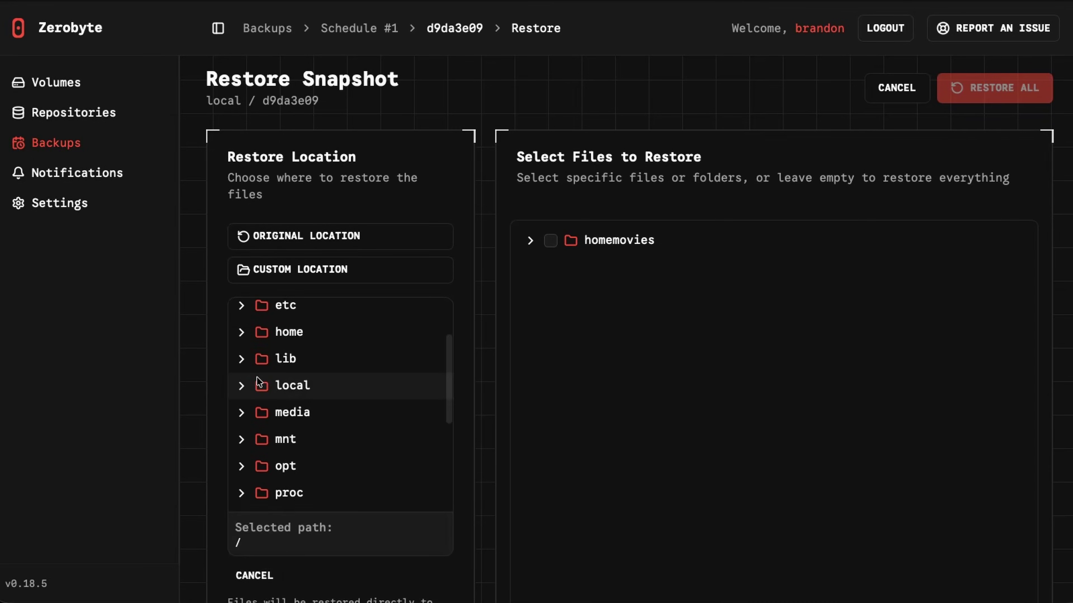
left_click(282, 386)
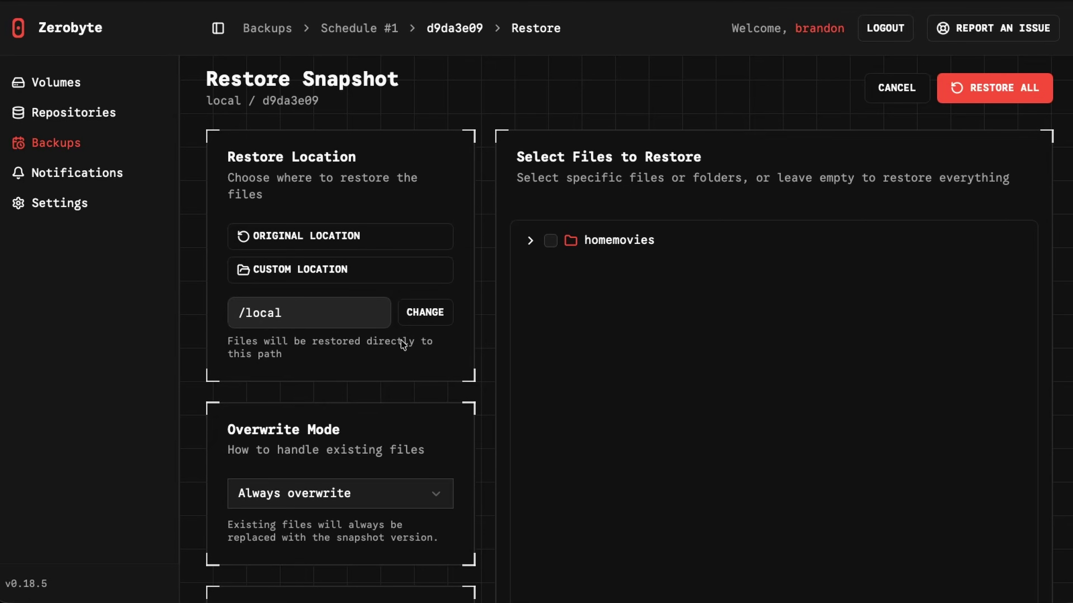
- Expand the homemovies folder and select only the MP4 file dated 04-28-1992 for restoring
scroll(404, 342, "down", 1)
left_click(528, 213)
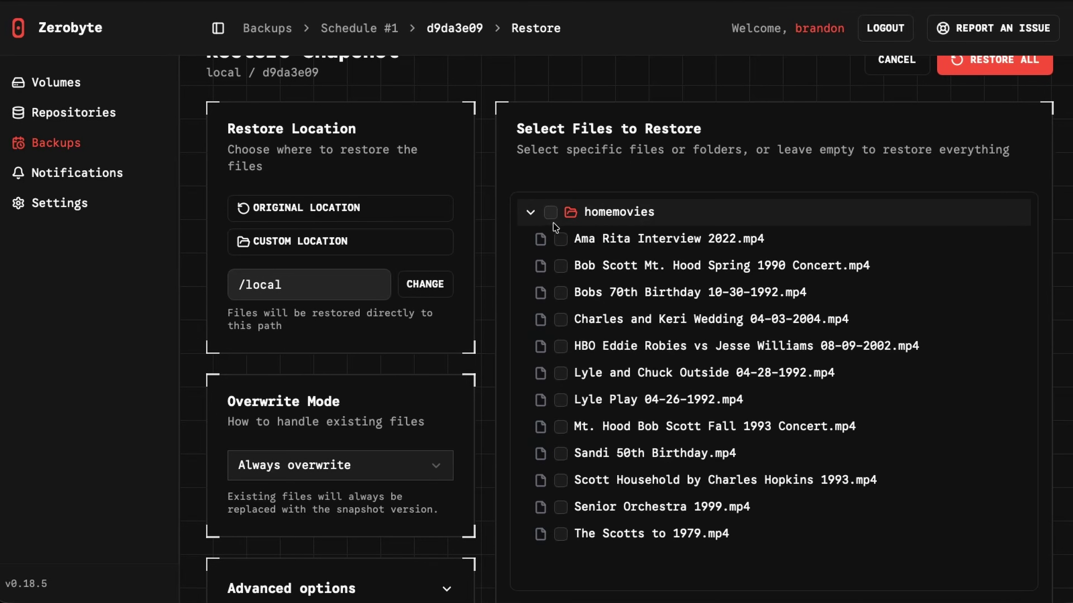
left_click(550, 213)
left_click(551, 213)
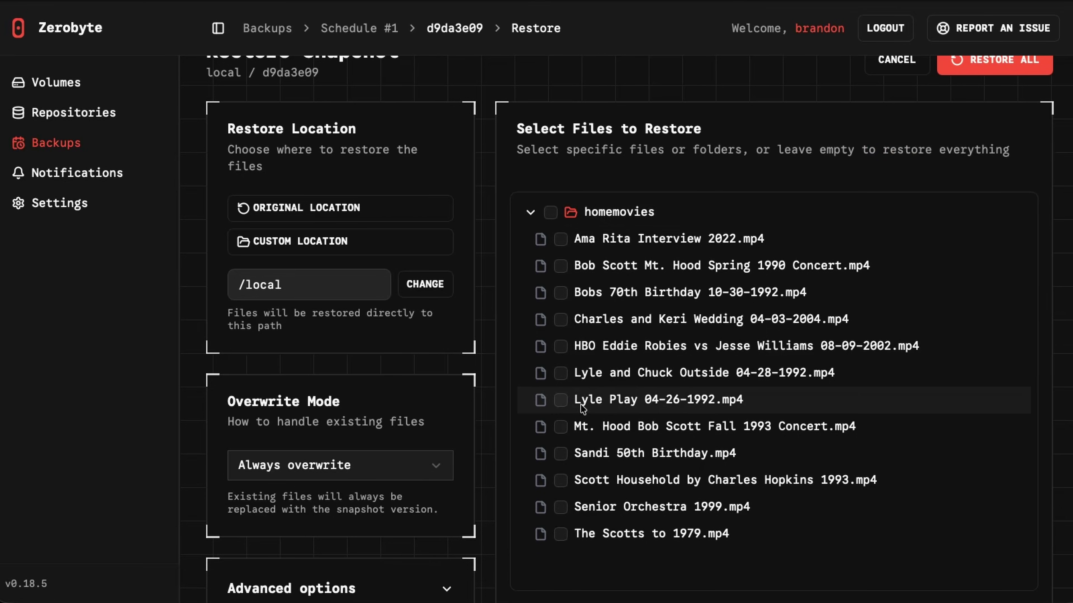
left_click(560, 376)
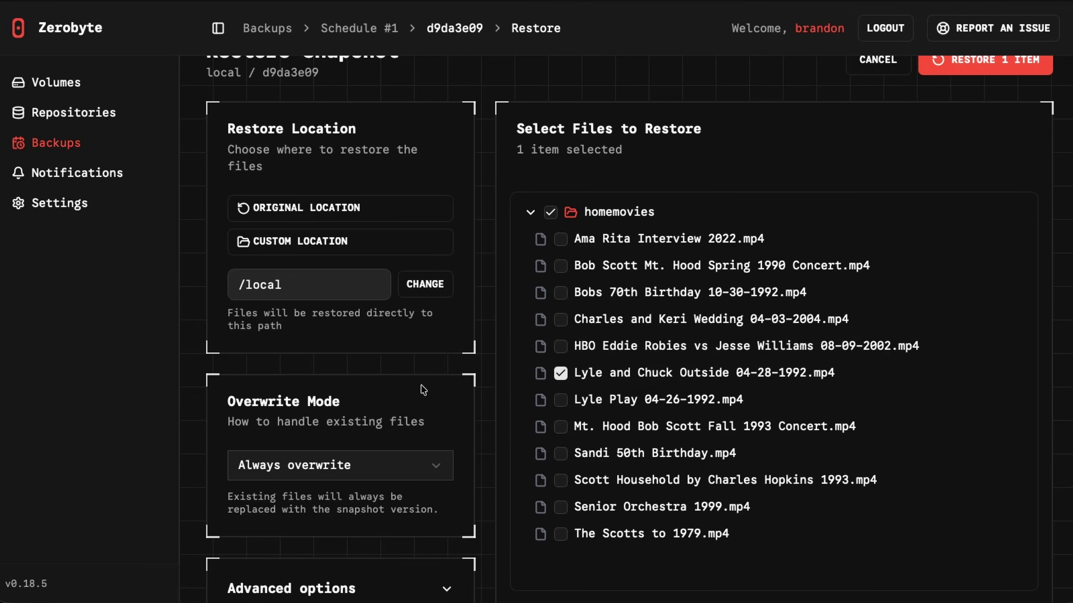
- Review the advanced restore options, then restore the selected file with the Always overwrite mode
scroll(423, 390, "down", 2)
left_click(409, 543)
scroll(421, 521, "down", 1)
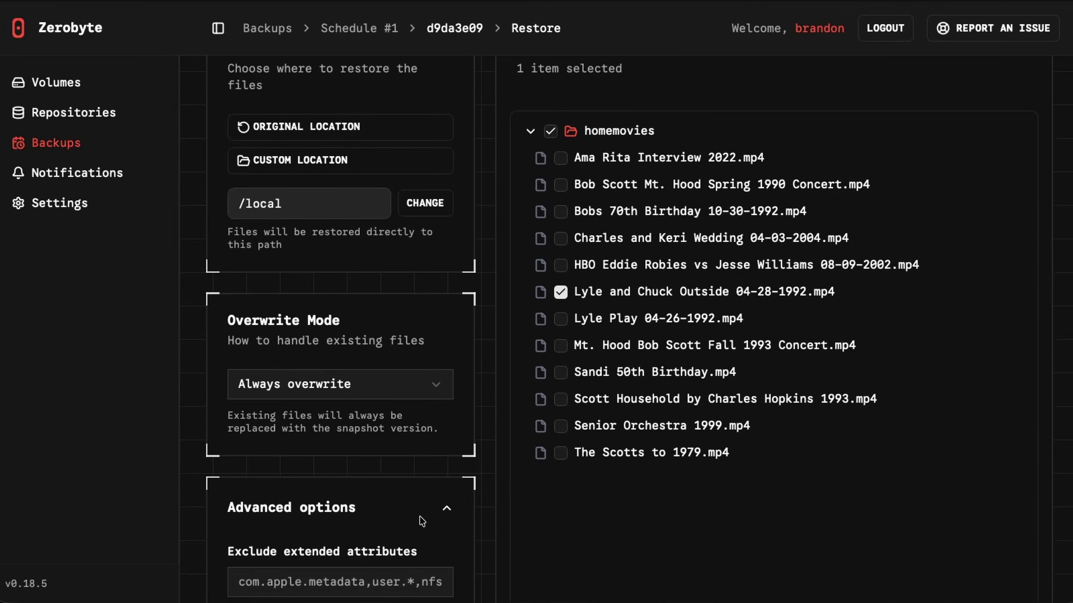
scroll(422, 522, "down", 3)
scroll(781, 329, "up", 6)
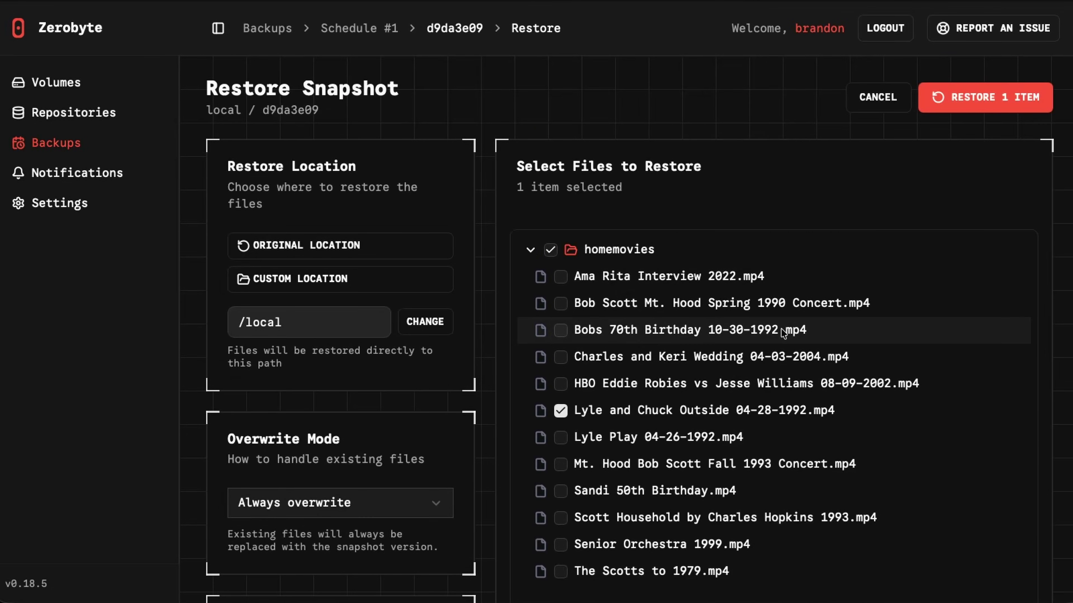
left_click(986, 101)
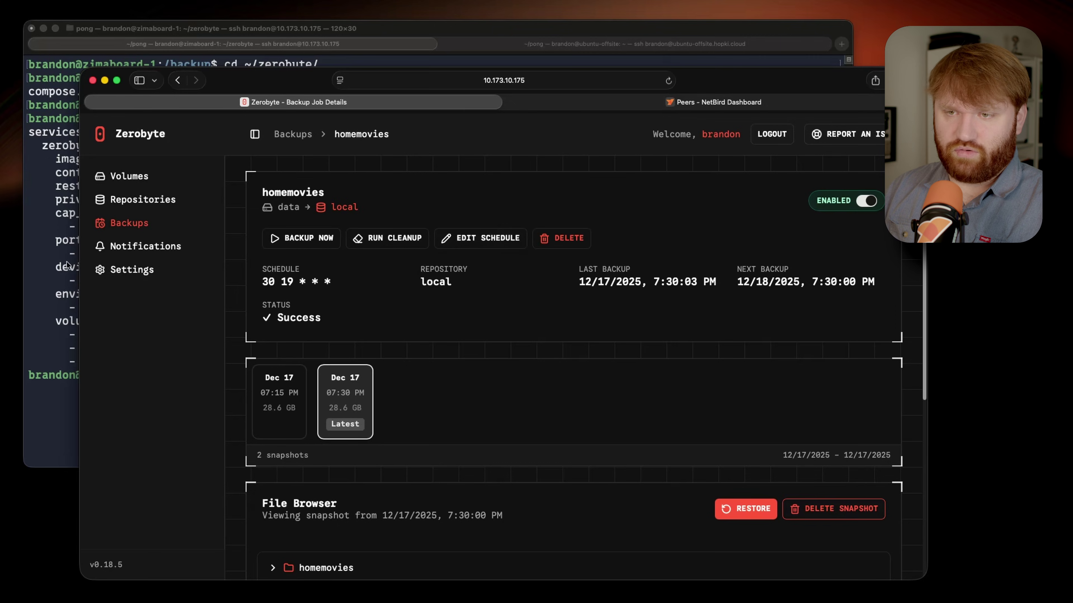
- Switch to the terminal, change to the /backup directory and list its contents
key("super+Tab")
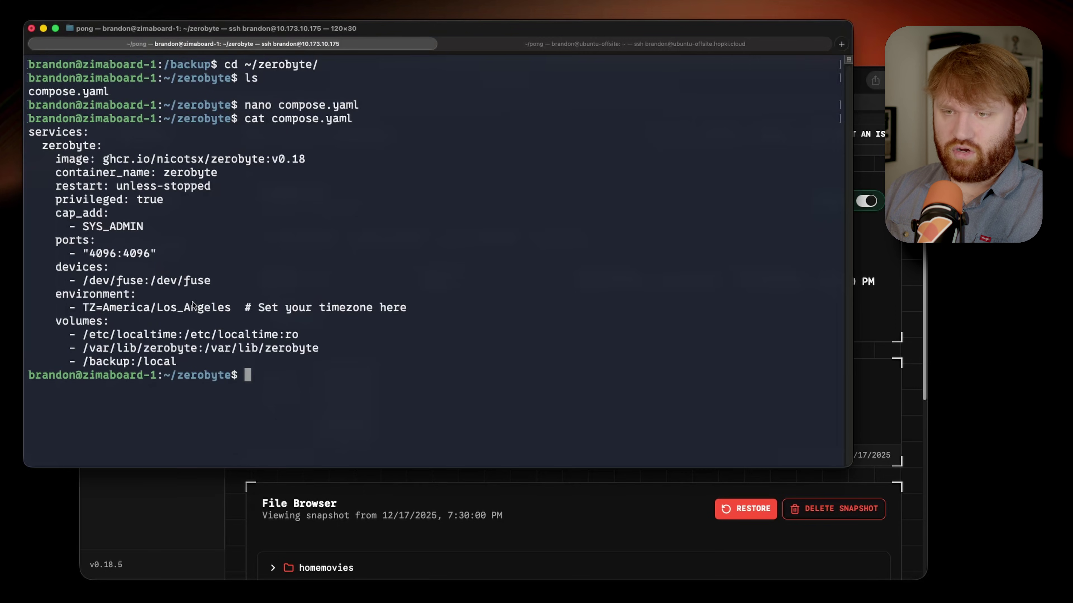
type("cd /ba")
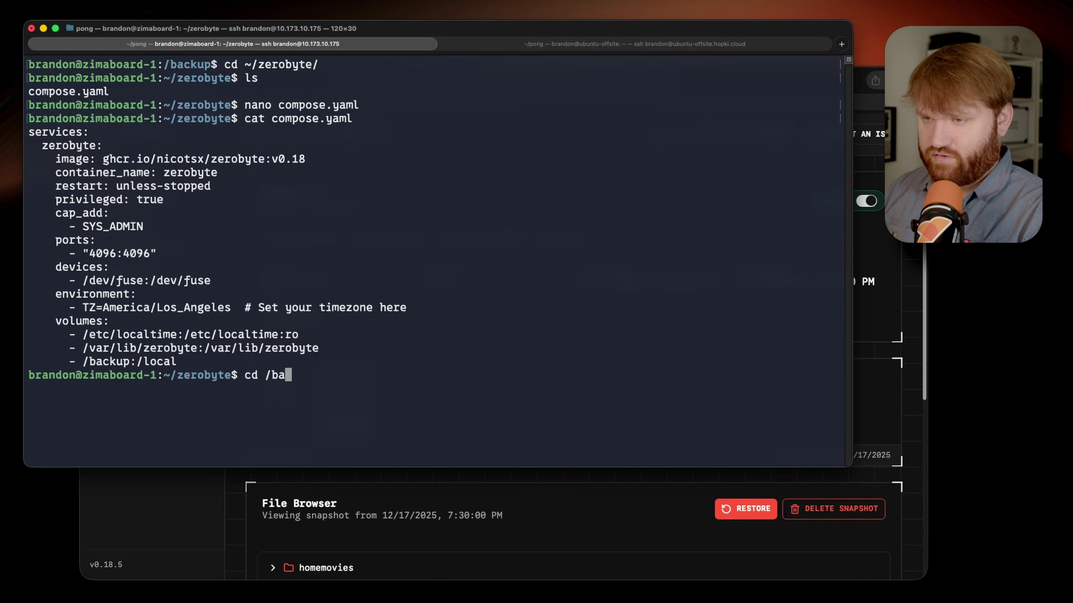
key("Tab")
key("Return")
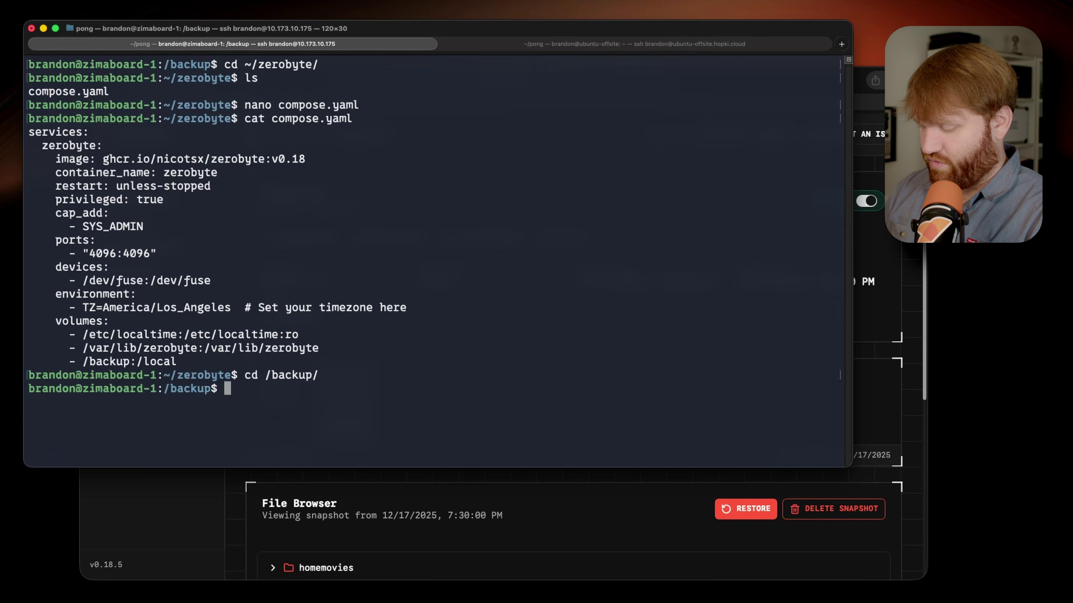
type("ls")
key("Return")
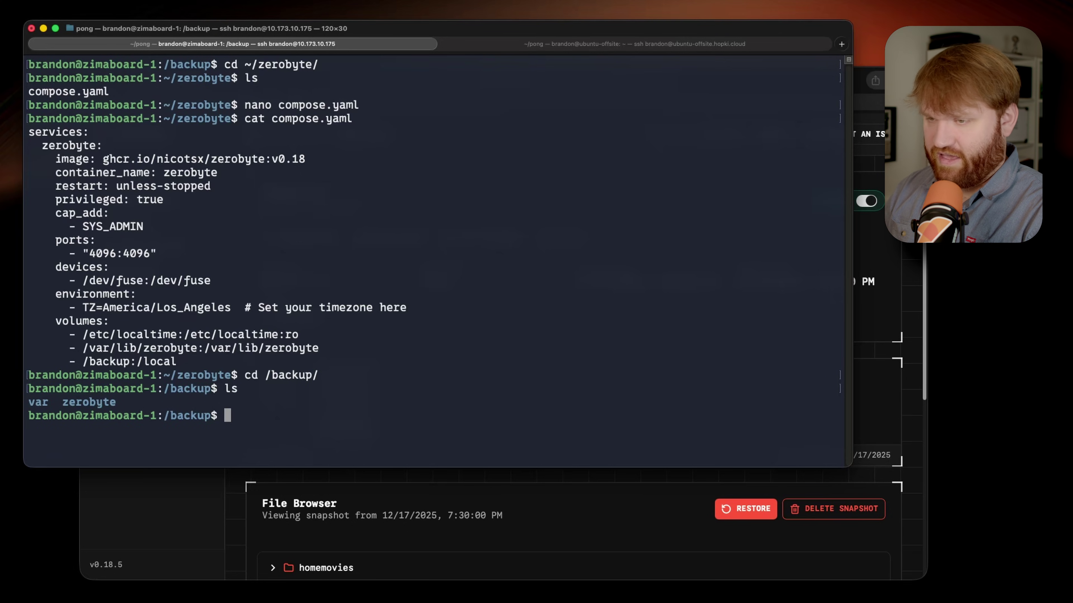
- List the restored files in var/lib/zerobyte/volumes/QsVGp/_data/homemovies/ and highlight the listing
type("cd")
key("BackSpace")
key("BackSpace")
type("ls var/lib/zerobyte/volumes/QsVGp/_data/homemovies/")
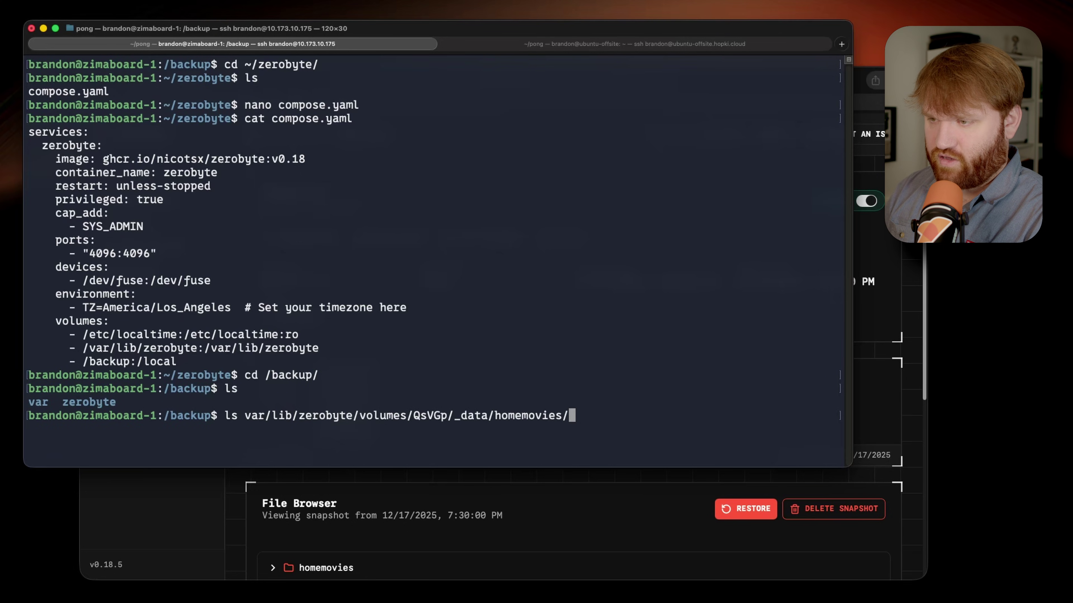
key("Return")
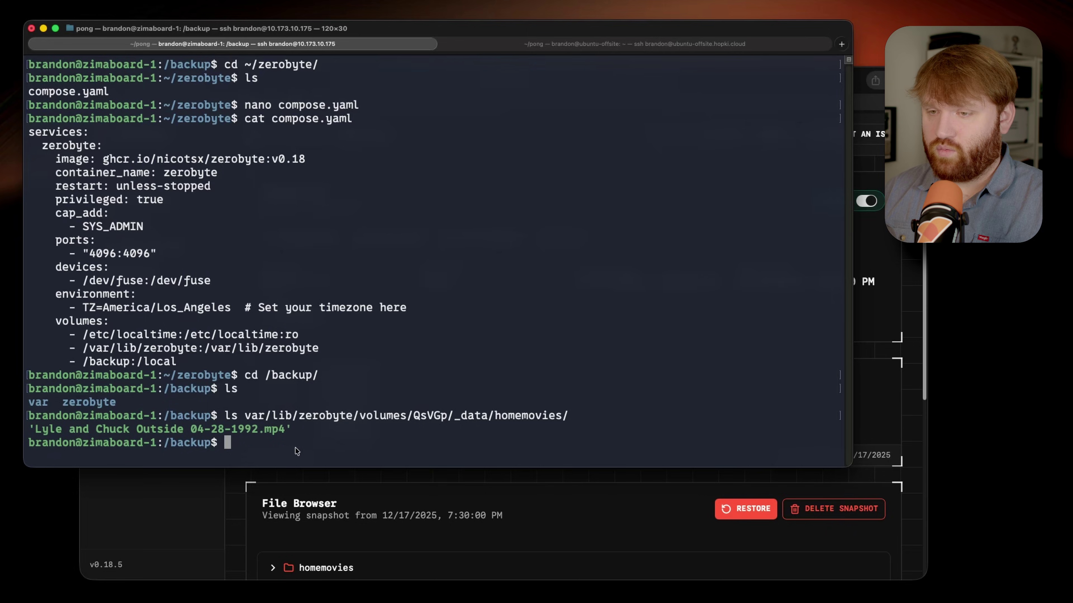
left_click_drag(294, 448, 132, 412)
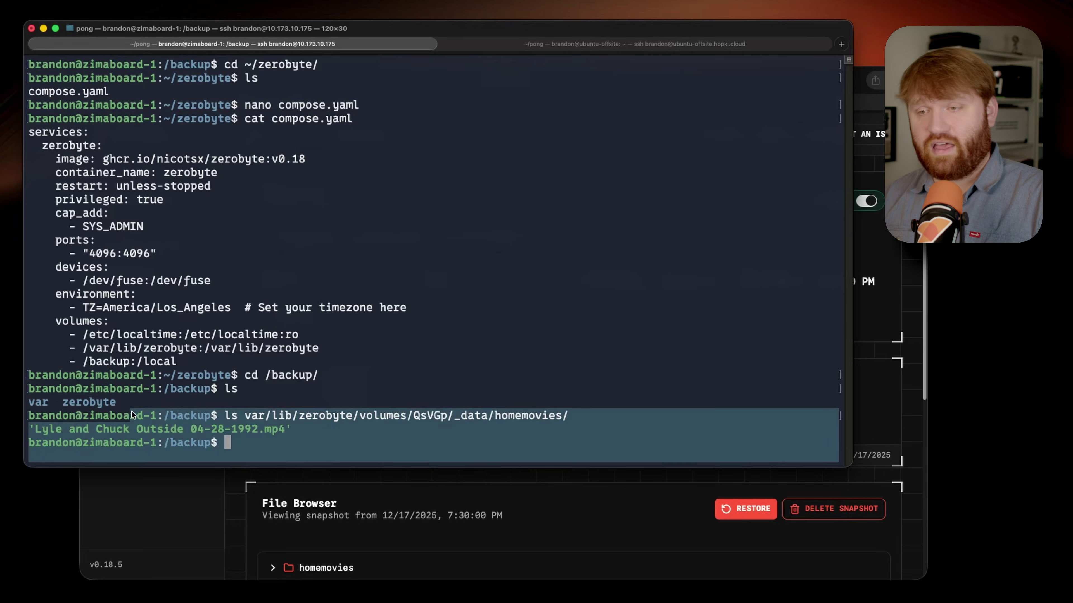
left_click(331, 431)
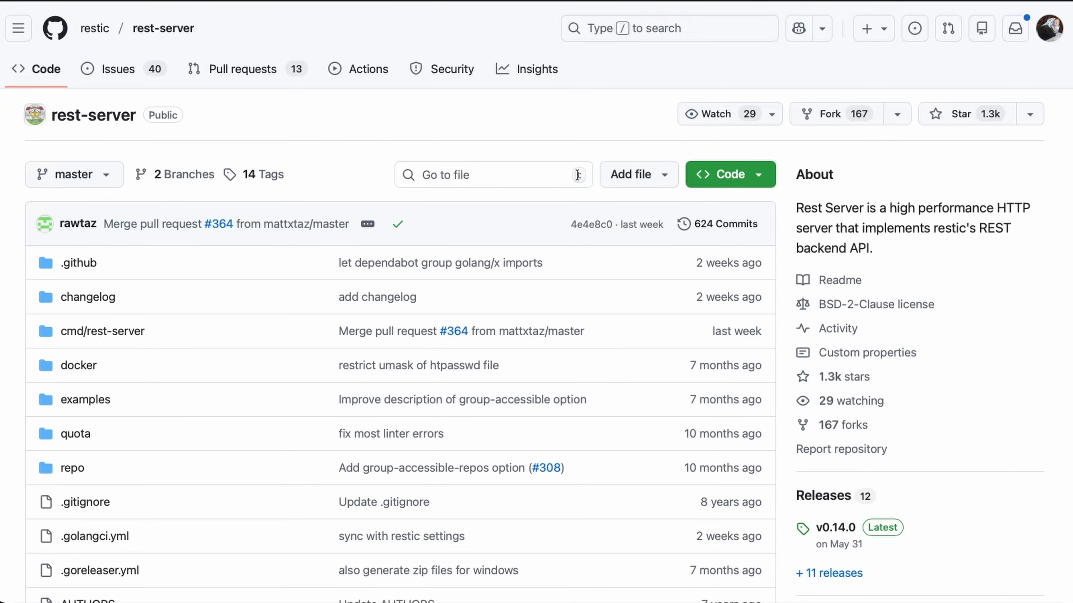
- Read the About description of the restic rest-server repository and look briefly at the ubuntu-offsite terminal
left_click_drag(868, 207, 948, 245)
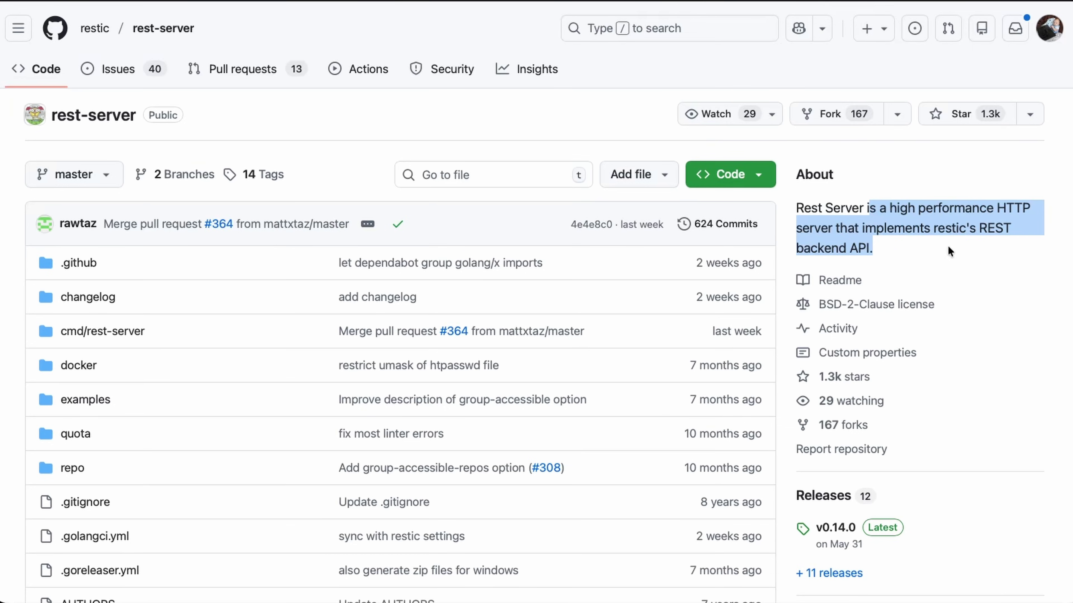
left_click(948, 246)
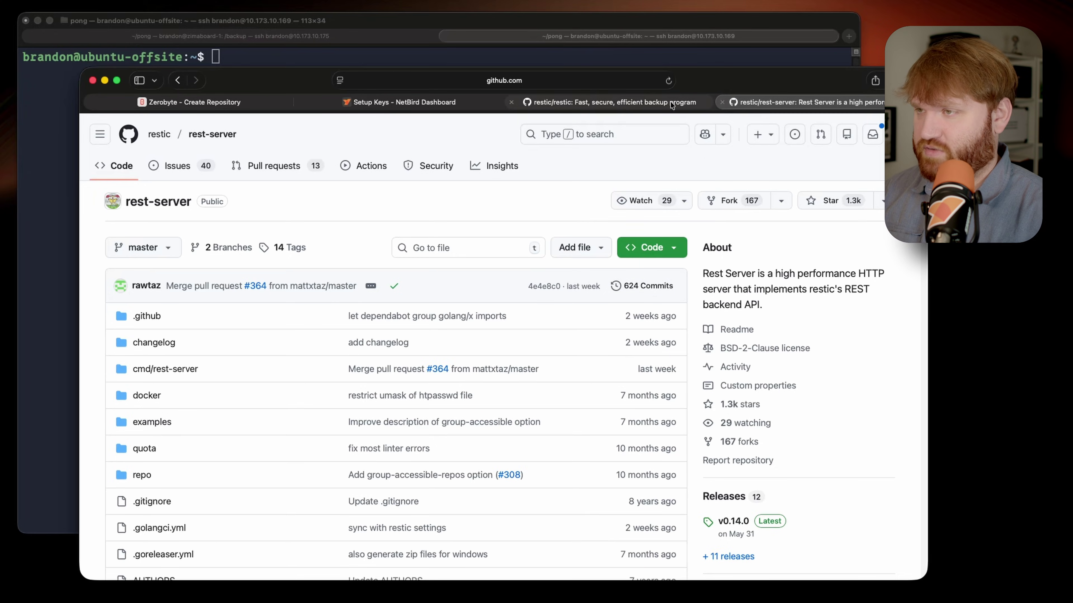
left_click(301, 59)
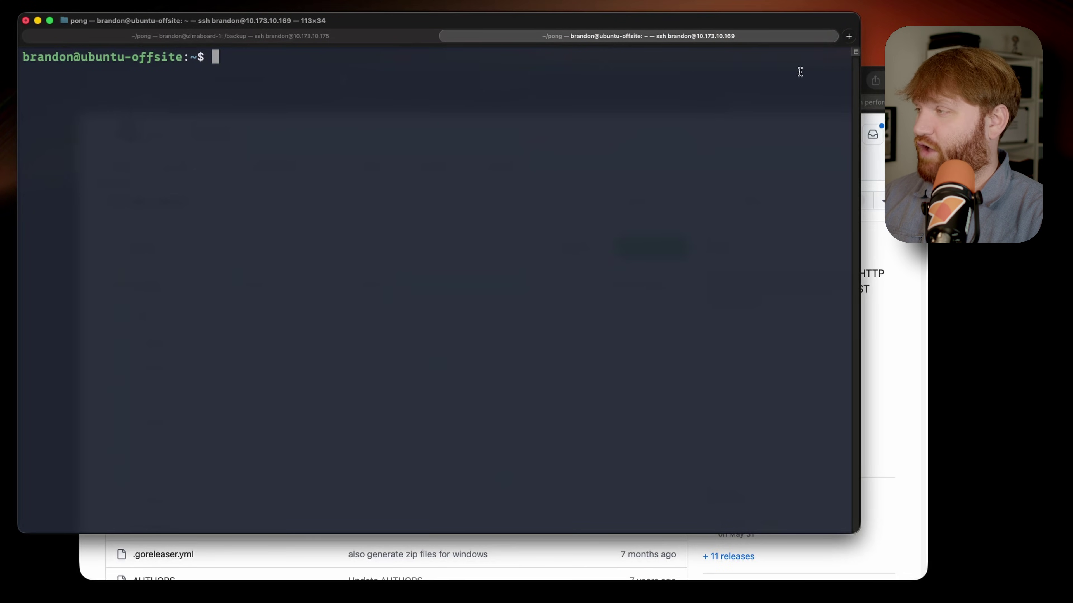
left_click(897, 261)
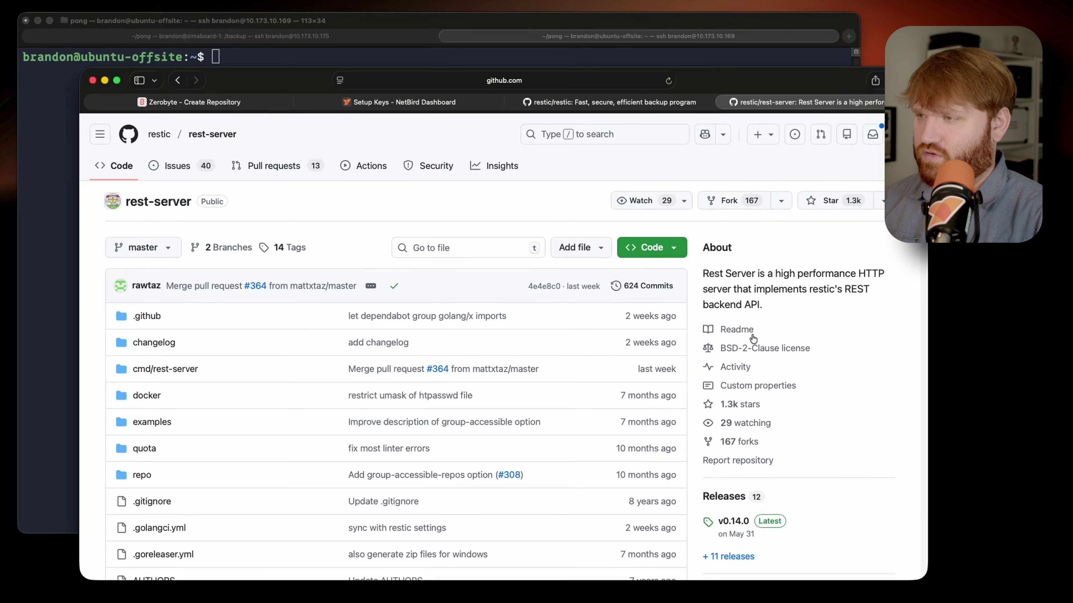
- Open the rest-server v0.14.0 release and copy the download link of rest-server_0.14.0_linux_amd64.tar.gz
scroll(736, 406, "down", 3)
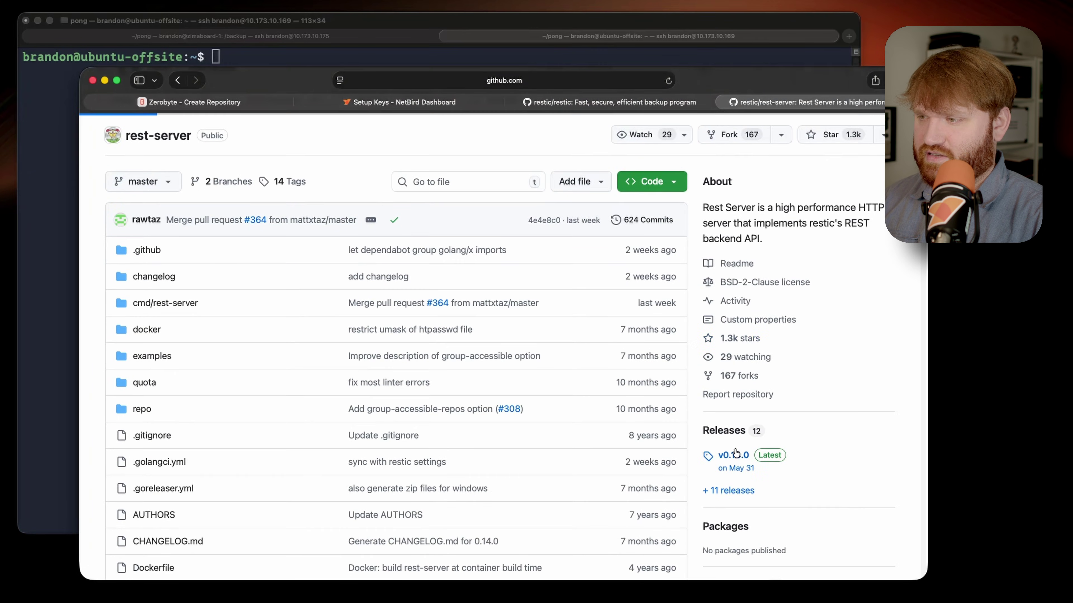
left_click(734, 454)
scroll(380, 309, "down", 15)
scroll(315, 314, "up", 1)
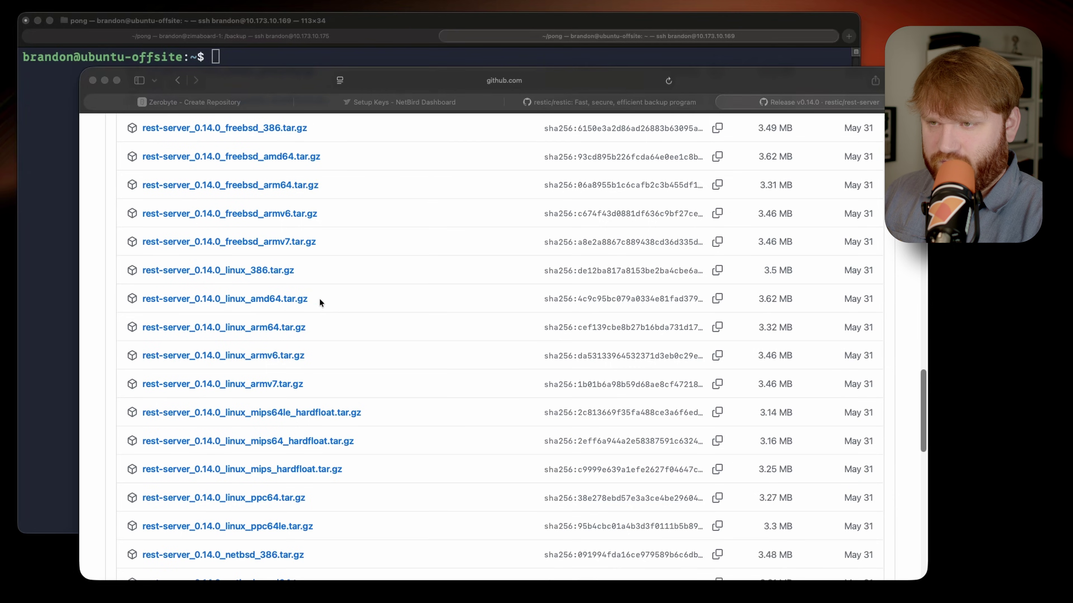
left_click(320, 299)
right_click(266, 298)
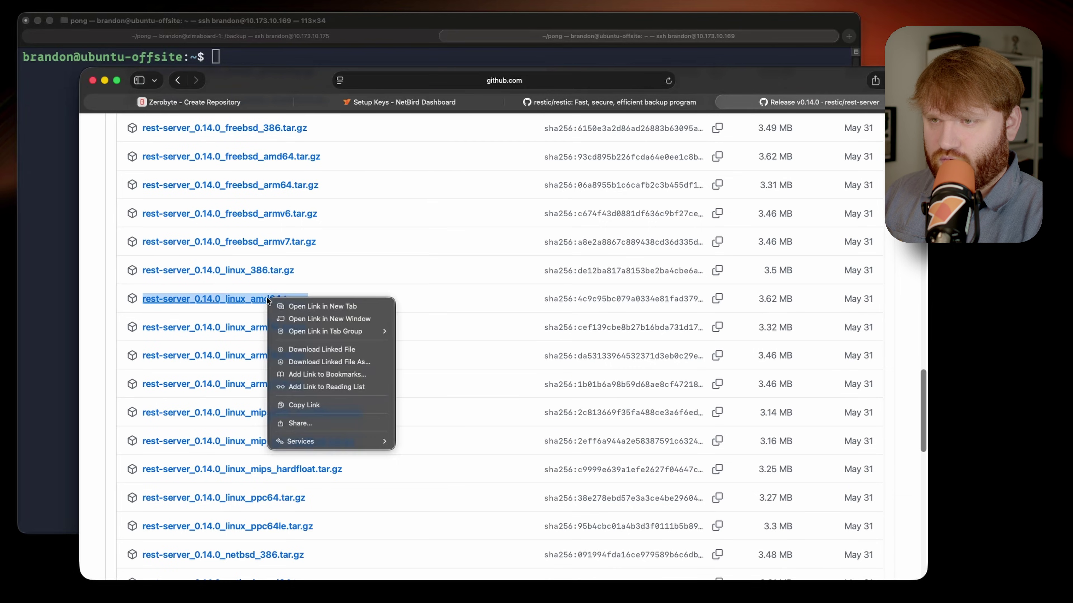
left_click(317, 405)
- In the ubuntu-offsite terminal, list the home directory and download the archive from the copied link with wget
key("super+Tab")
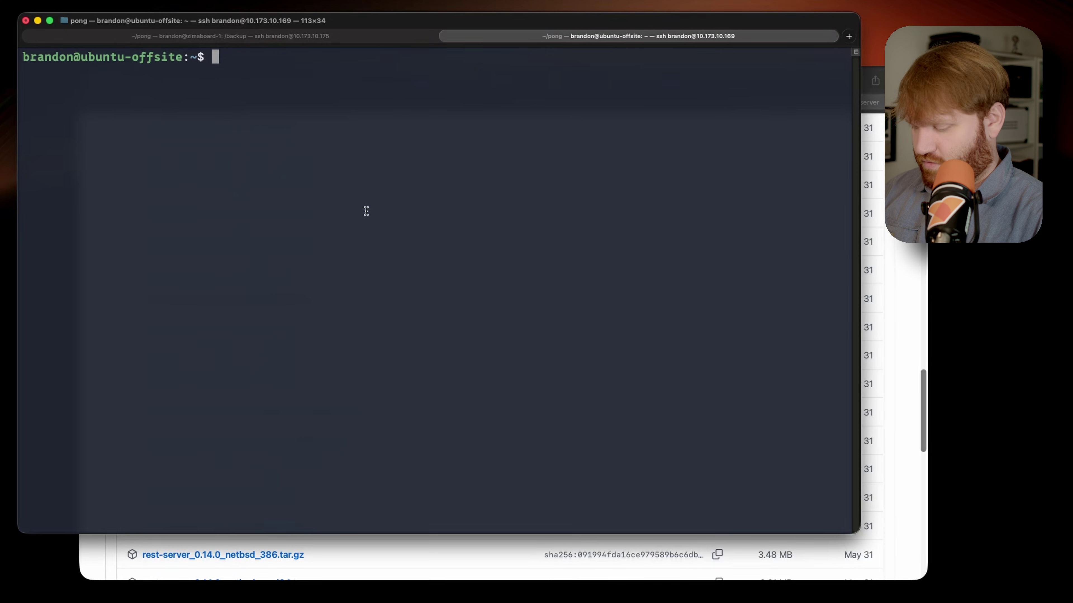
type("ls")
key("Return")
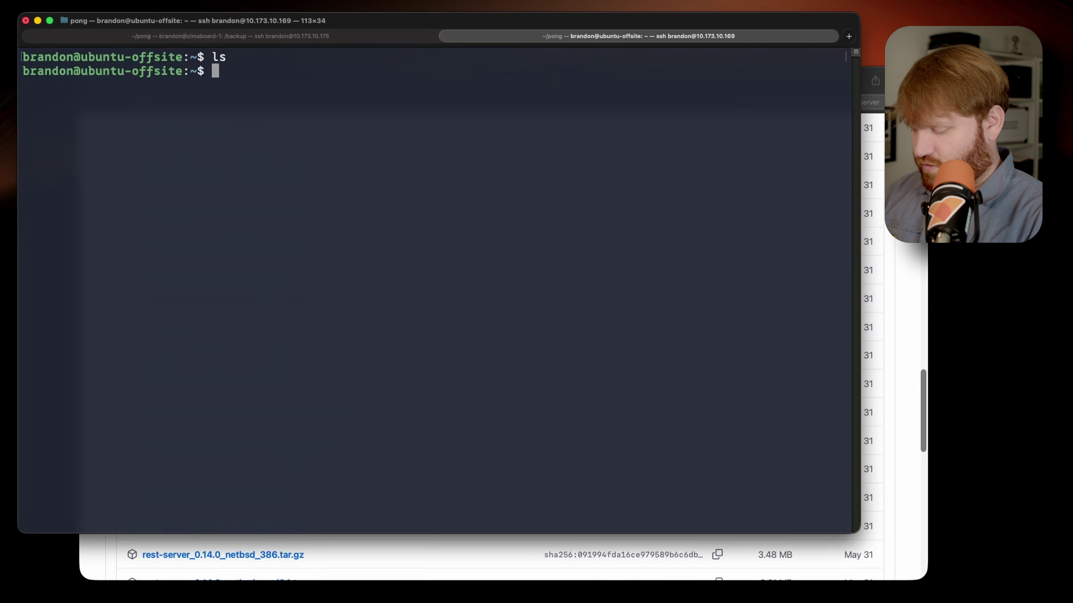
type("wget")
key("super+v")
key("Return")
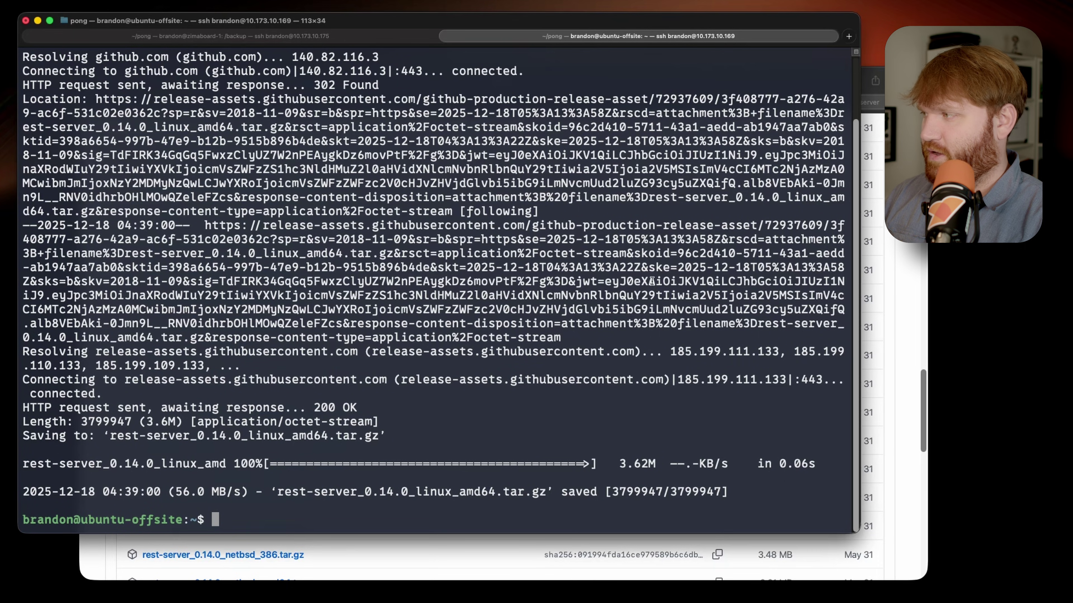
- Extract rest-server_0.14.0_linux_amd64.tar.gz with tar -xzf and list the home directory
type("tar ")
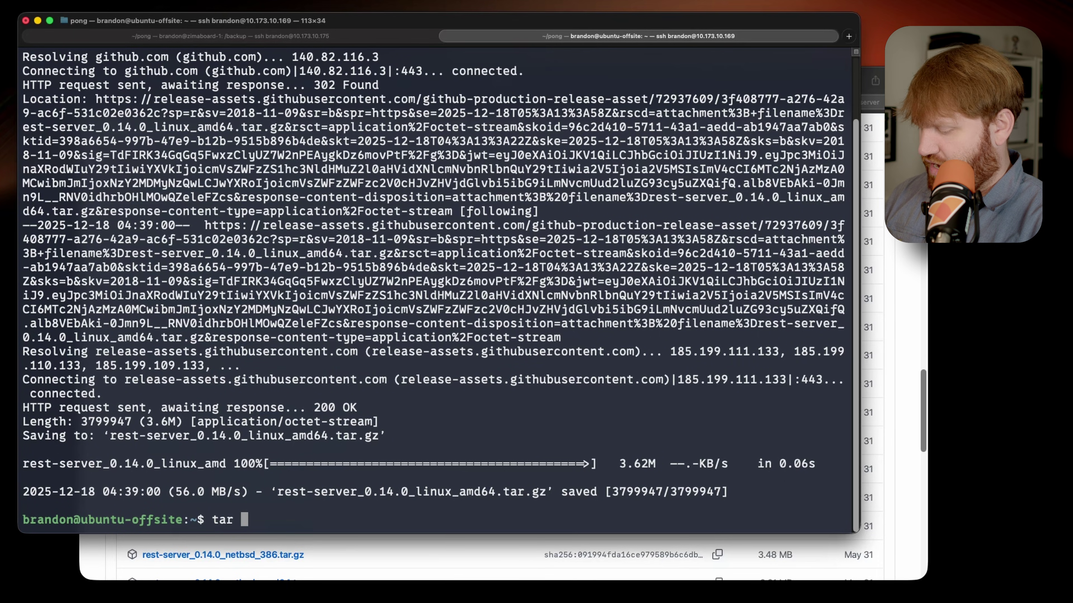
type("-xzf ")
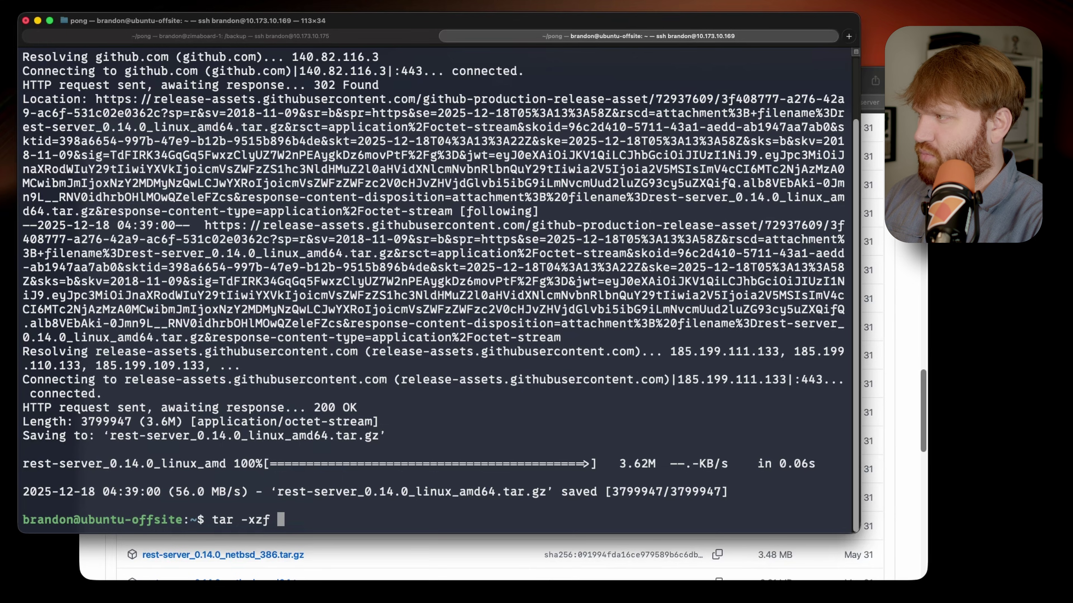
type("re")
key("Tab")
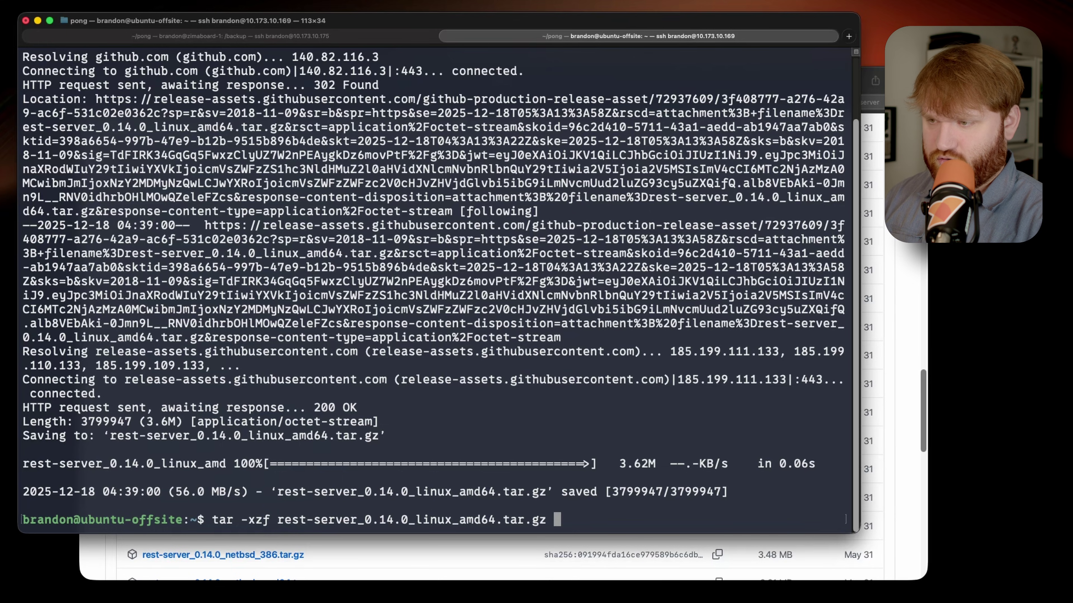
key("Return")
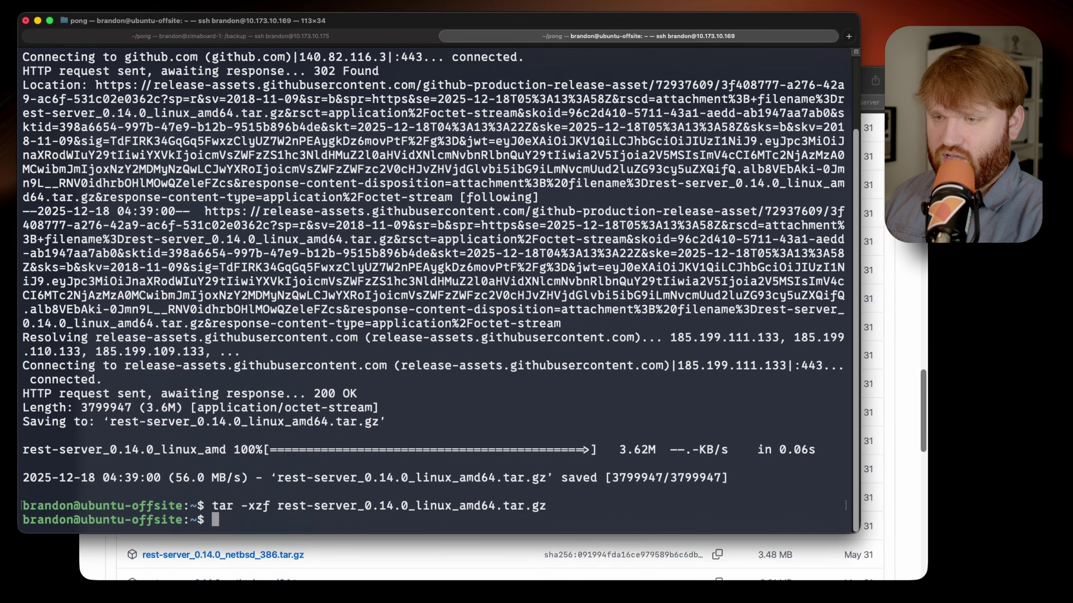
type("ls")
key("Return")
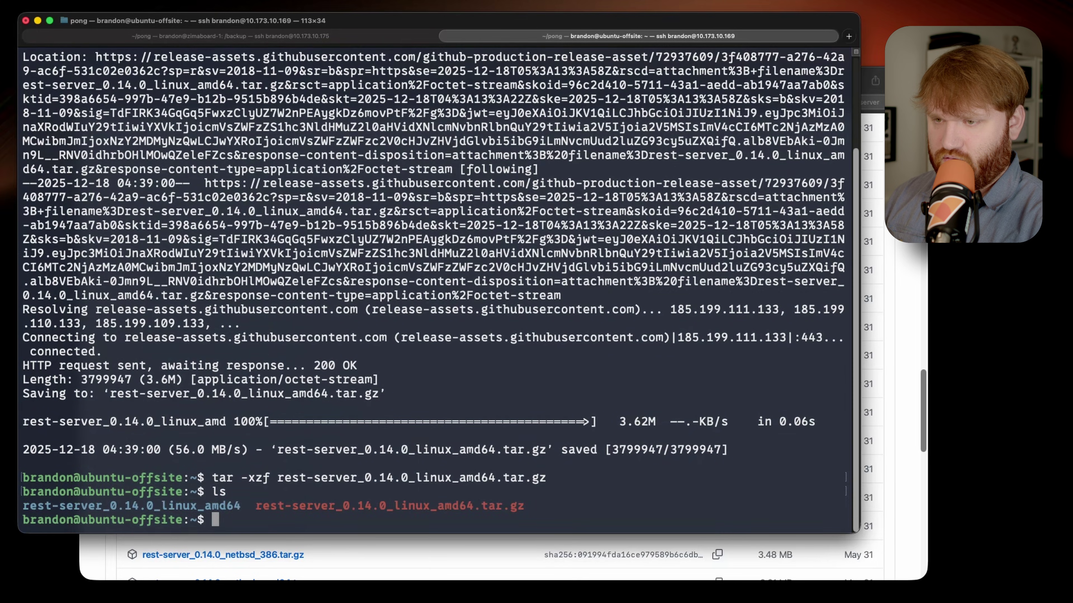
- Change into the rest-server_0.14.0_linux_amd64 directory and list its files to find the rest-server binary
type("cd re")
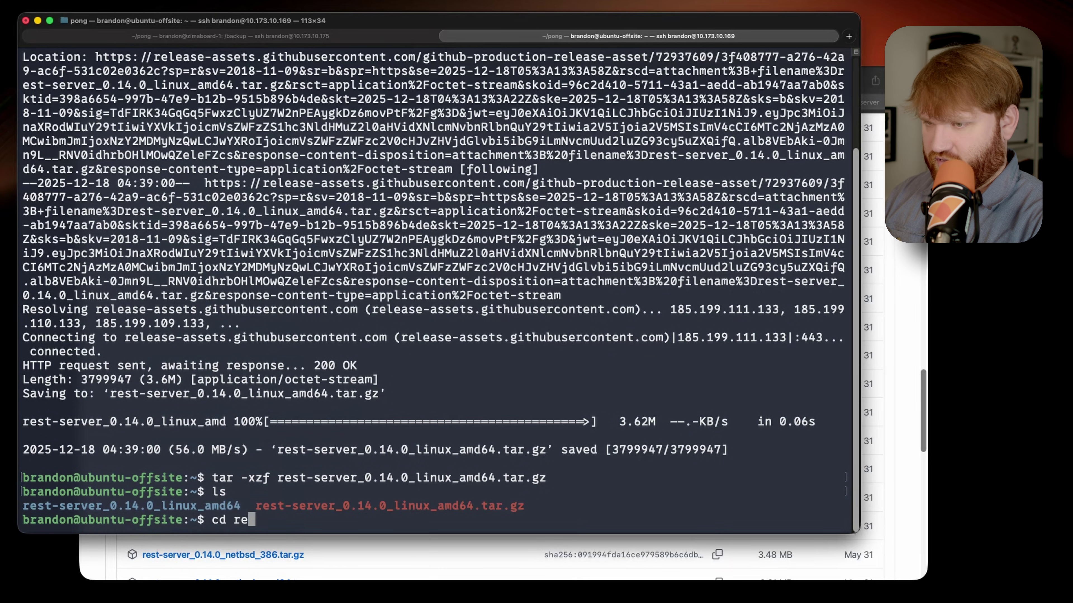
key("Tab")
key("Return")
type("ls")
key("Return")
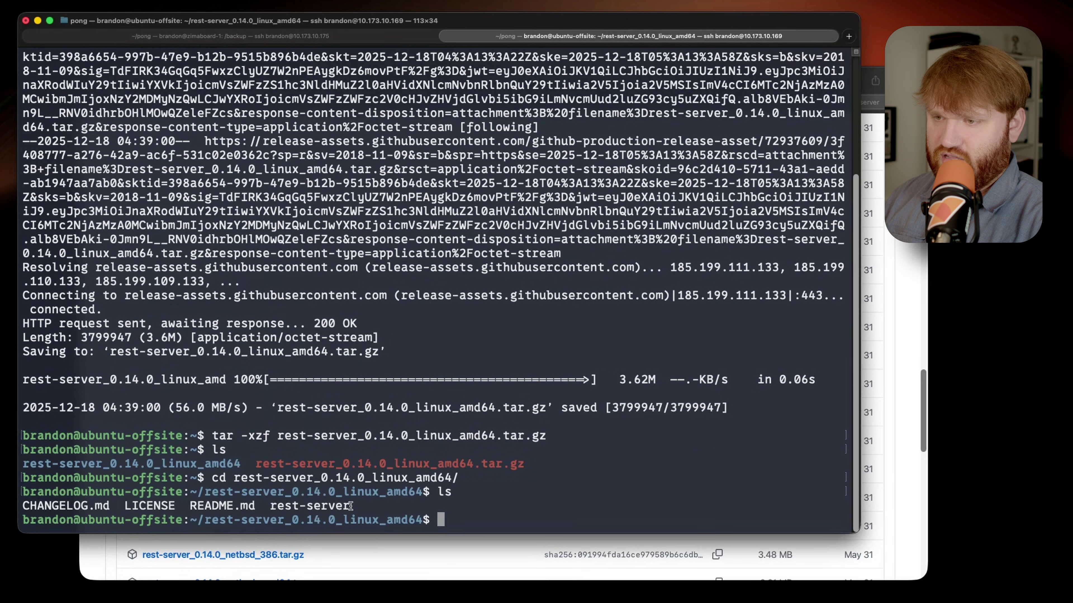
left_click_drag(350, 505, 267, 506)
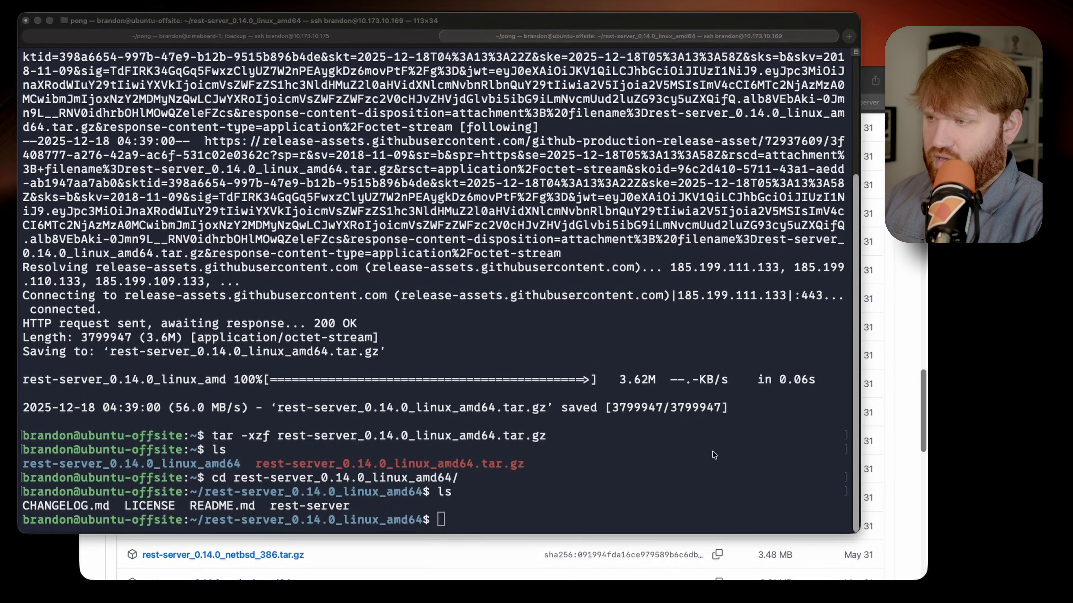
- Move the rest-server binary to /usr/local/bin/ with sudo mv, entering the sudo password
left_click(714, 455)
key("super+v")
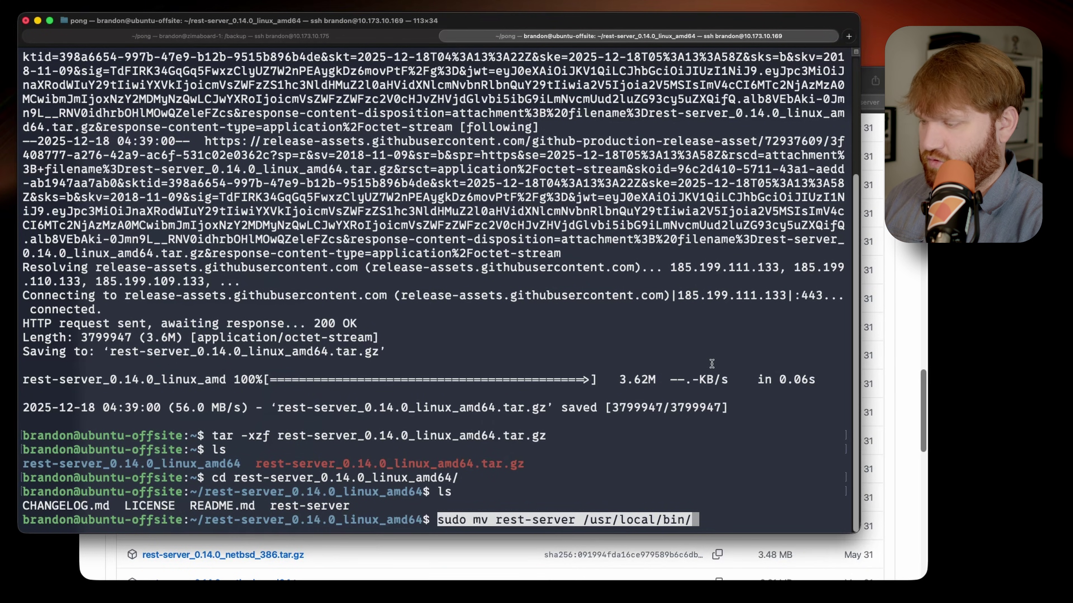
key("Return")
key("Return")
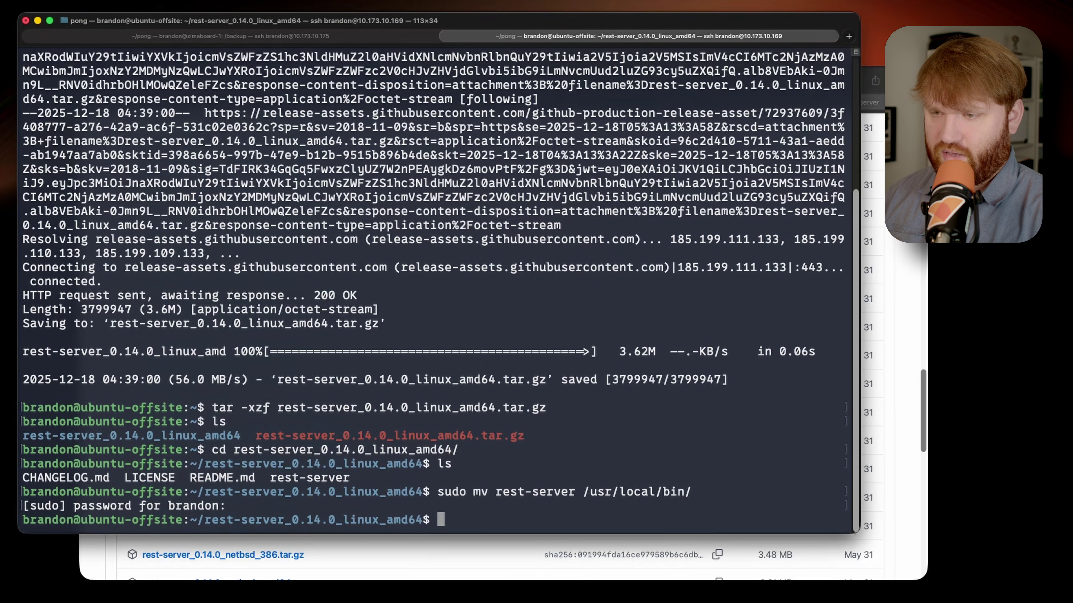
- Try to run rest-server without sudo from the shell
type("rest")
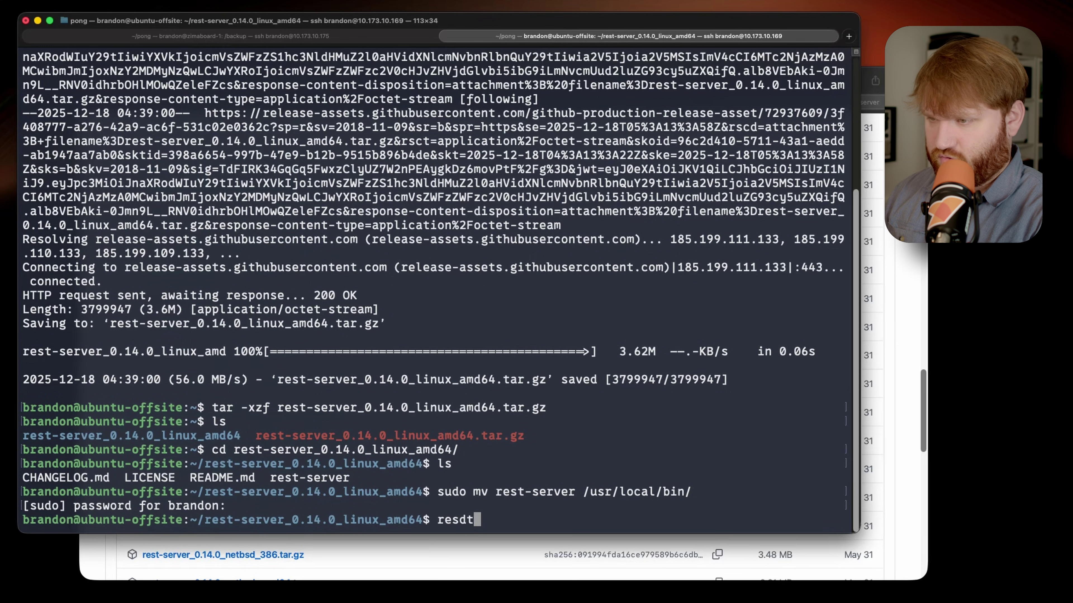
type("-re")
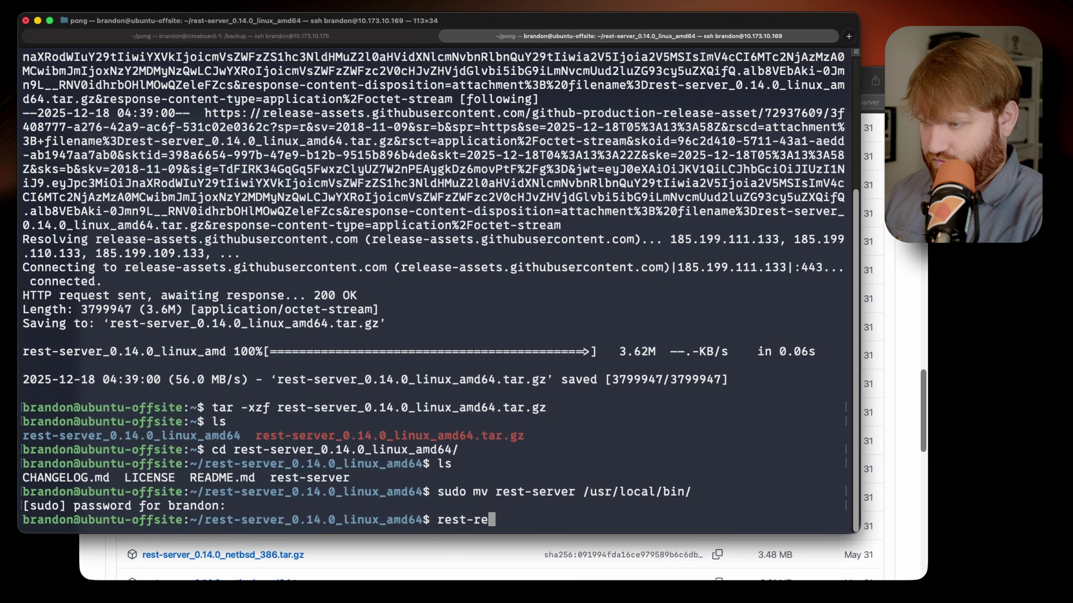
key("BackSpace")
key("BackSpace")
type("s")
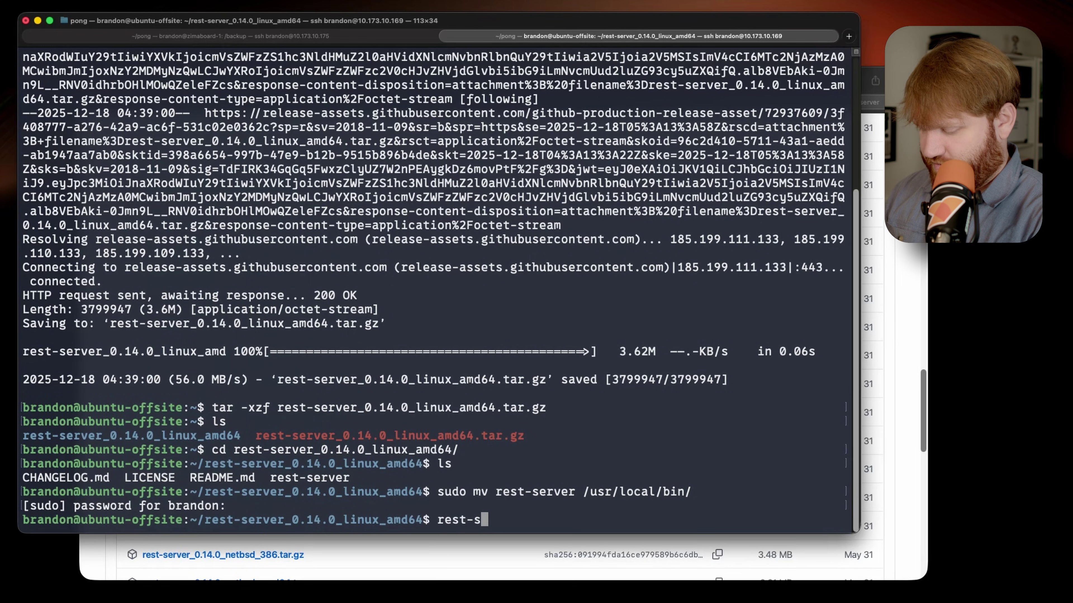
type("erverv")
key("Return")
- Try to run rest-server with sudo, first without options and again with the -h flag
key("Up")
key("ctrl+a")
type("sudo")
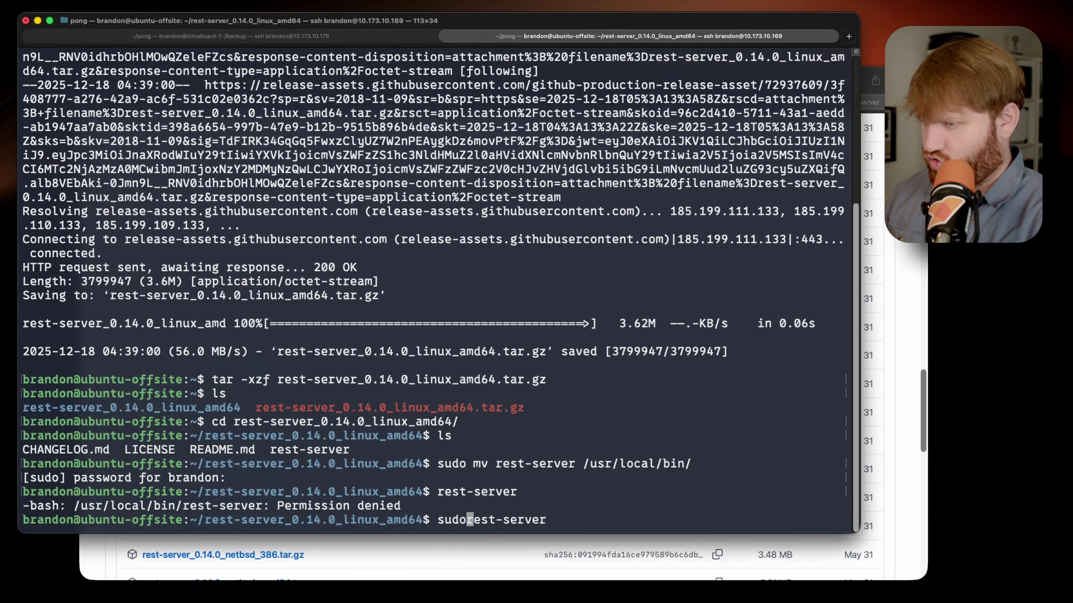
key("Return")
key("Up")
type("-h")
key("Return")
- Make /usr/local/bin/rest-server executable with sudo chmod +x and run sudo rest-server again
type("sudo chmod +x /usr/local/bin/rest-server")
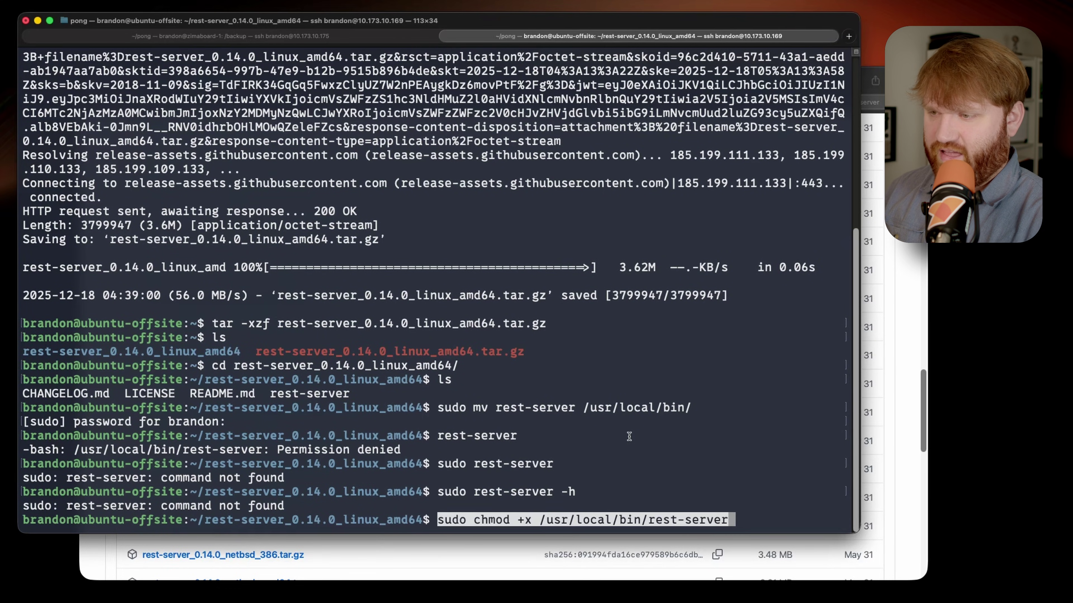
key("Return")
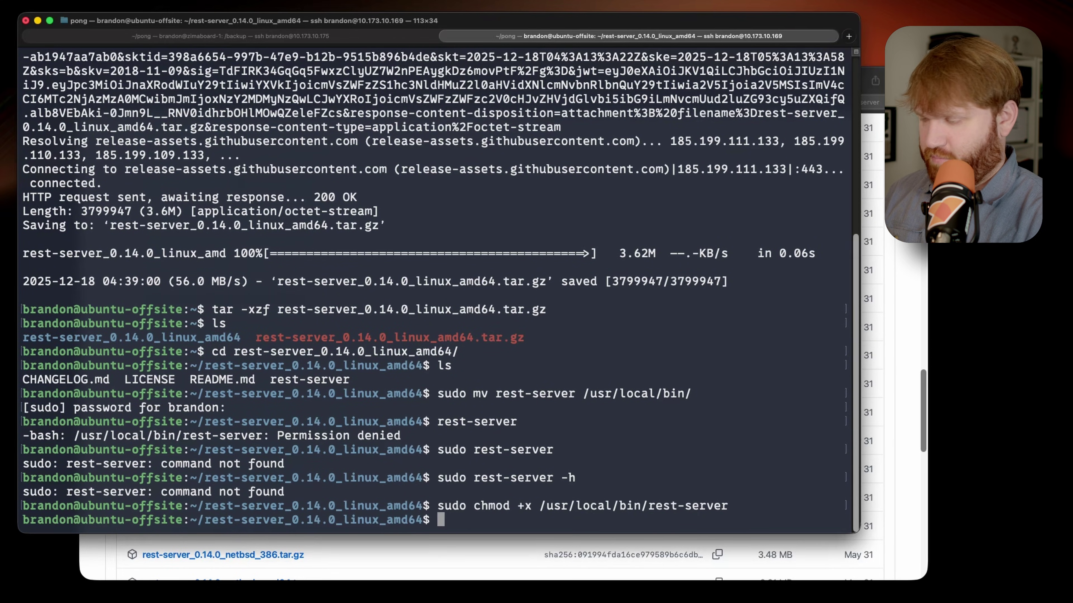
key("Up")
key("Up")
key("Up")
key("Return")
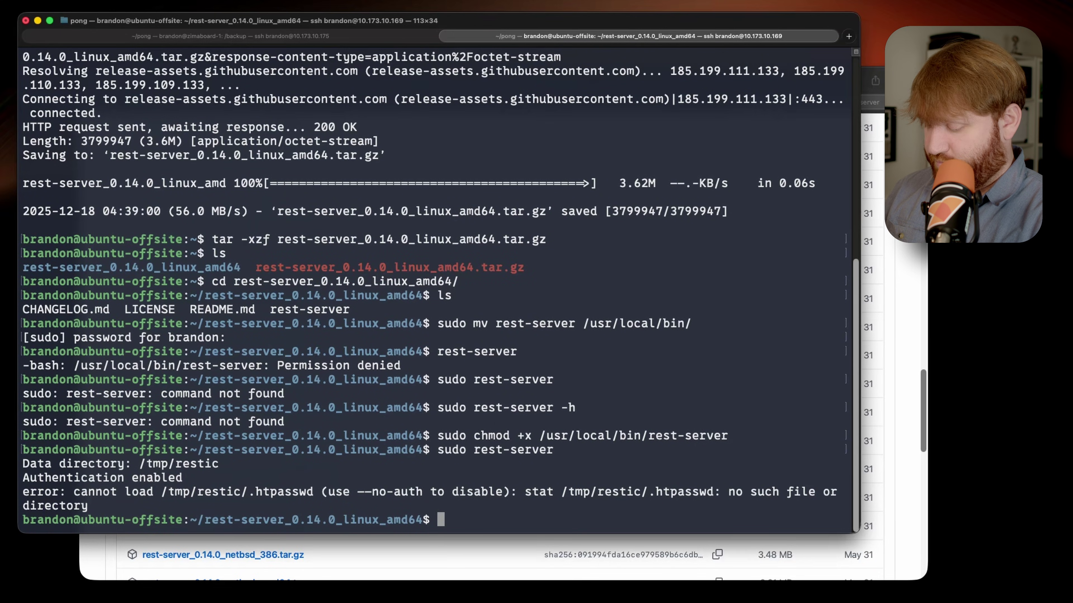
- Go back to the home directory and create a directory named backups
type("cd ../")
key("Return")
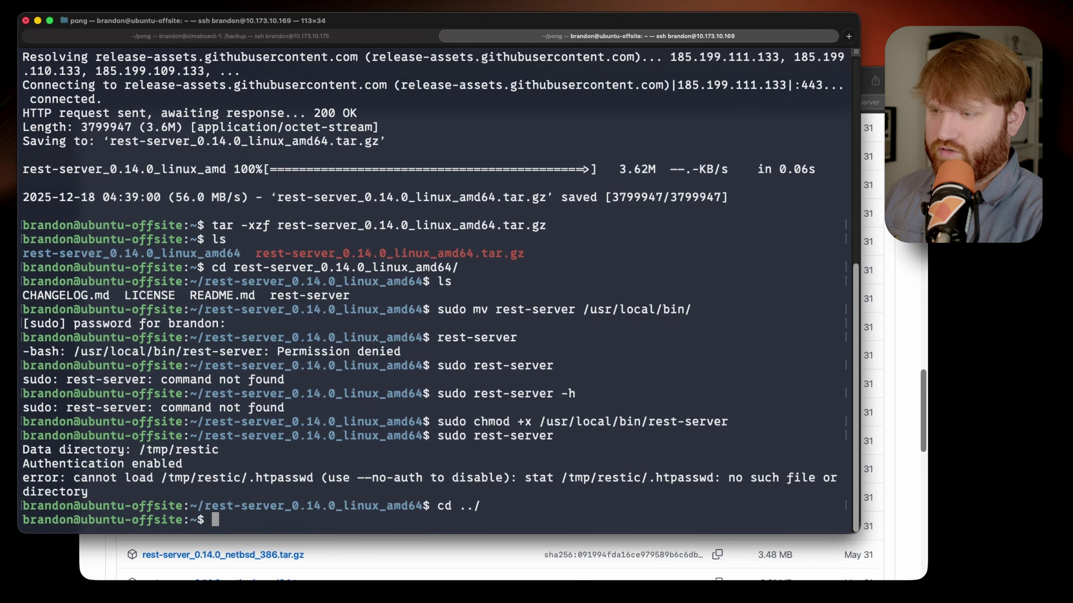
type("mkdir ")
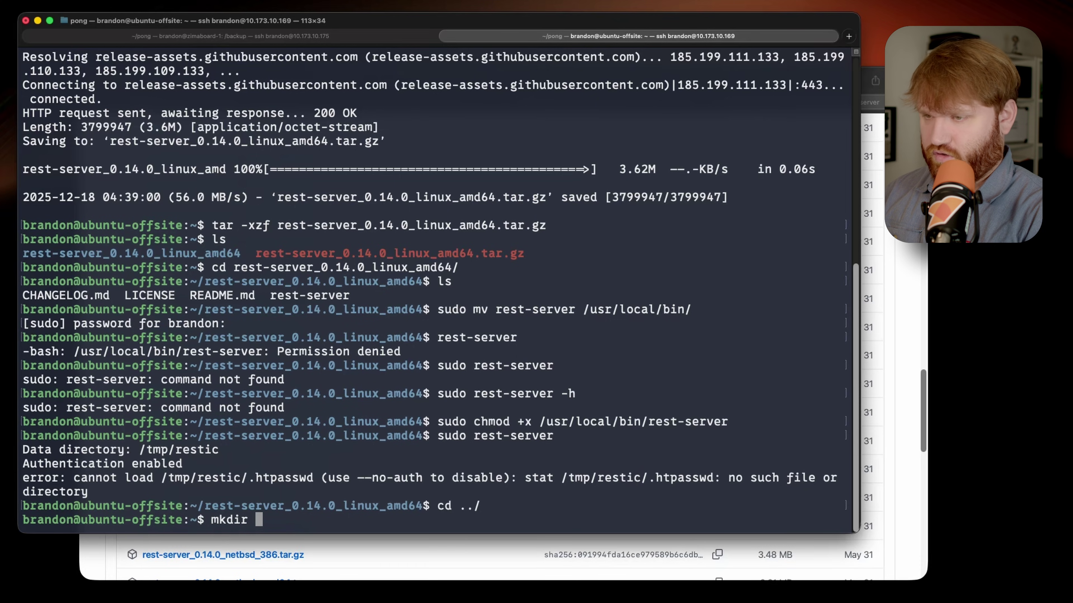
type("backups")
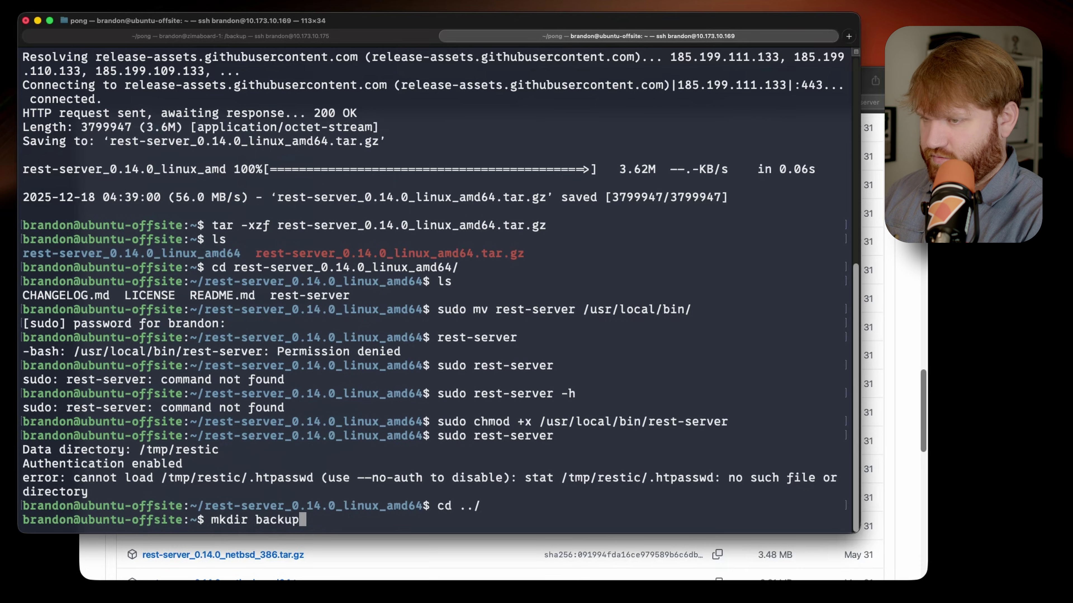
key("Return")
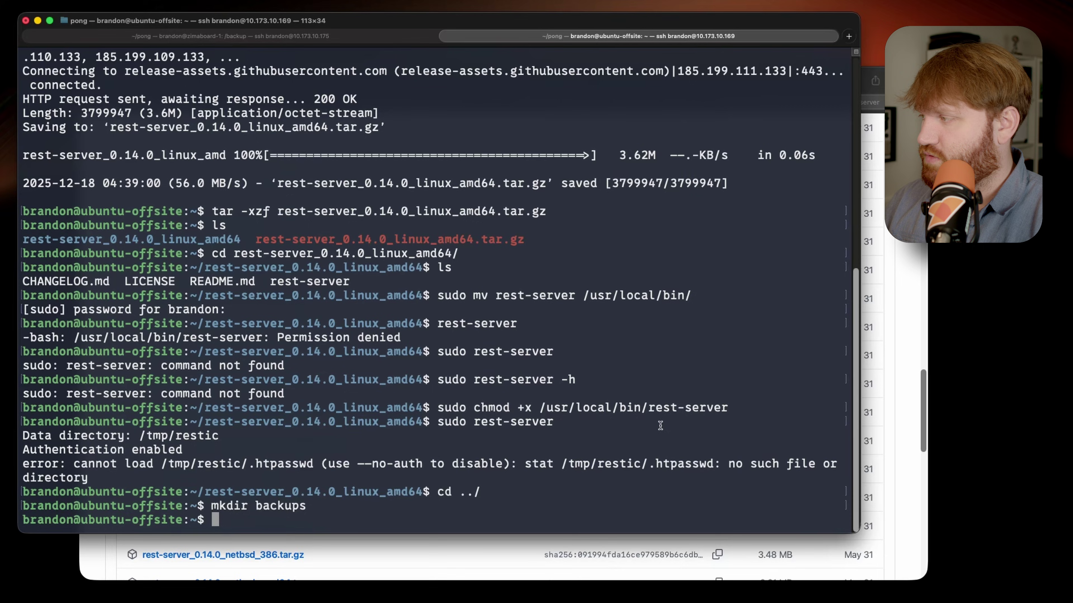
- Display the rest-server help with sudo rest-server -h and examine the list of available flags
key("Up")
key("Up")
key("Up")
key("Up")
key("Up")
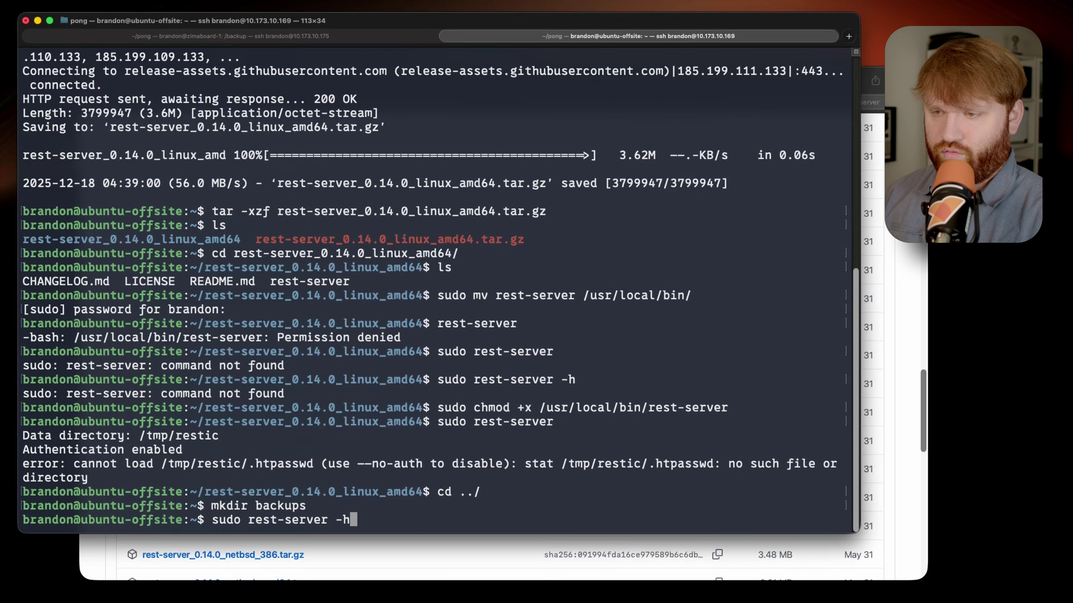
key("Return")
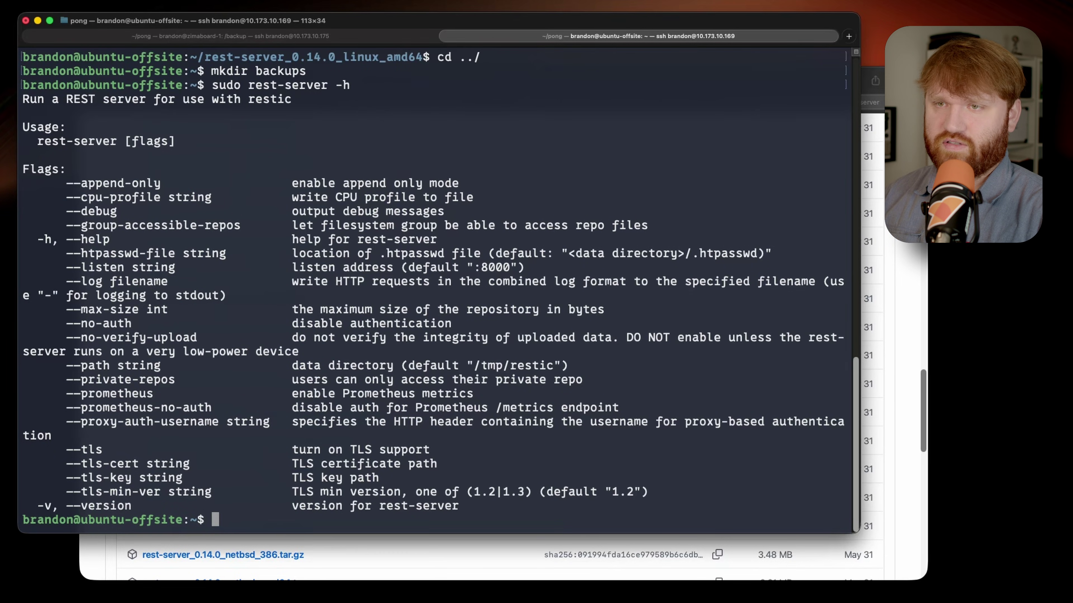
left_click_drag(152, 148, 465, 507)
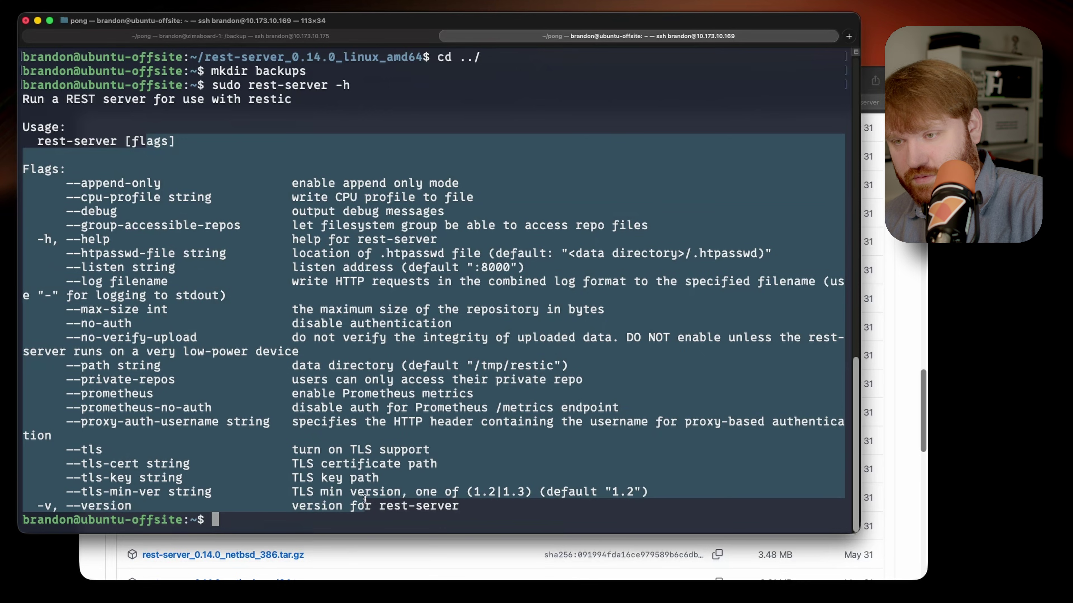
left_click(467, 163)
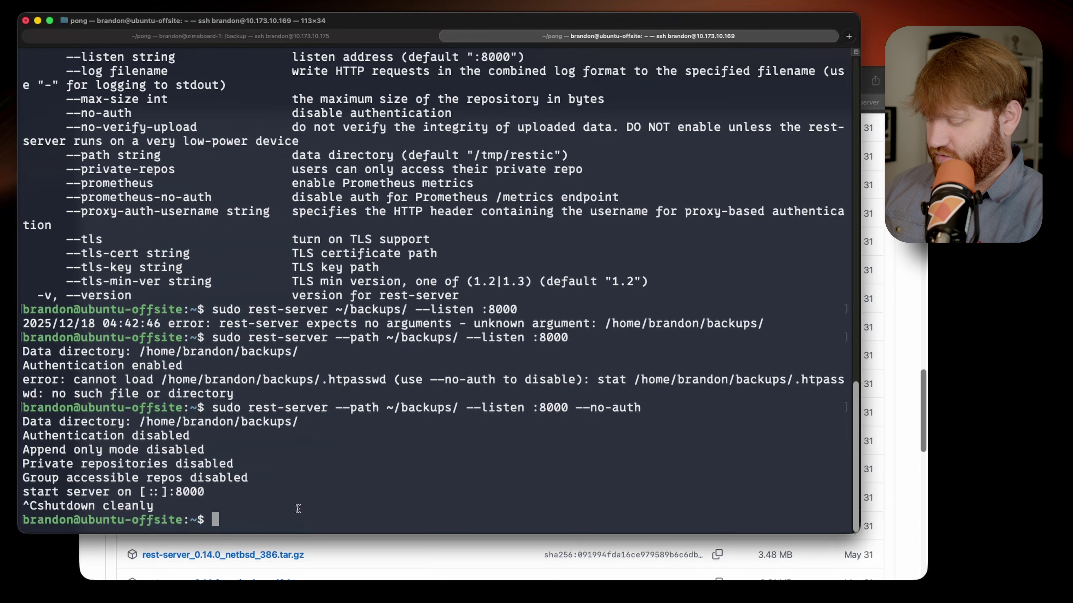
- Open /etc/systemd/system/rest-server.service in nano with sudo and paste in the Restic REST Server unit definition
type("nano")
key("BackSpace")
key("BackSpace")
key("BackSpace")
key("BackSpace")
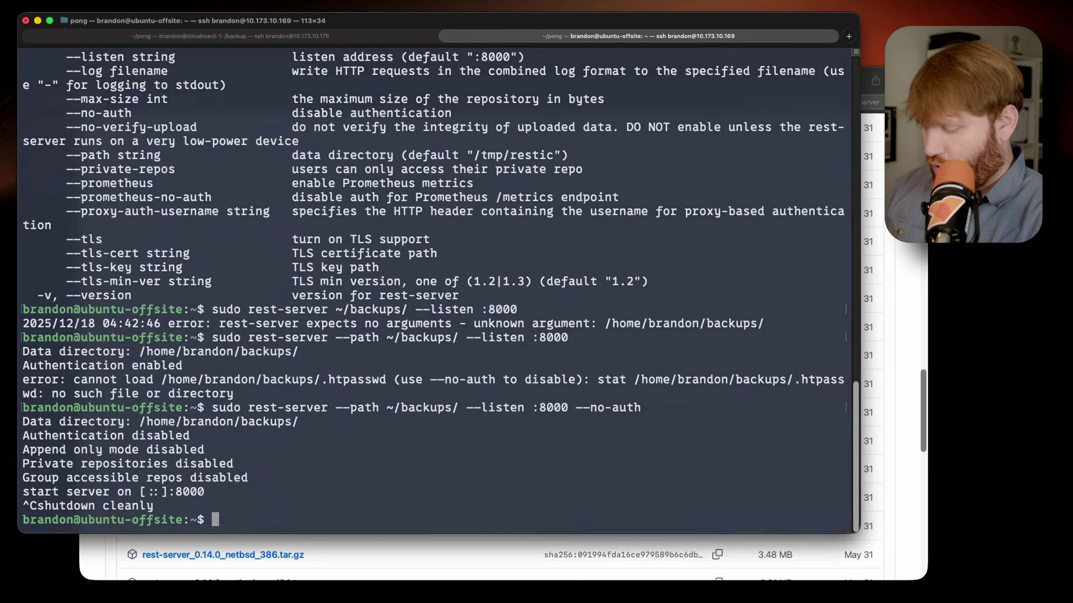
type("sudo nano /")
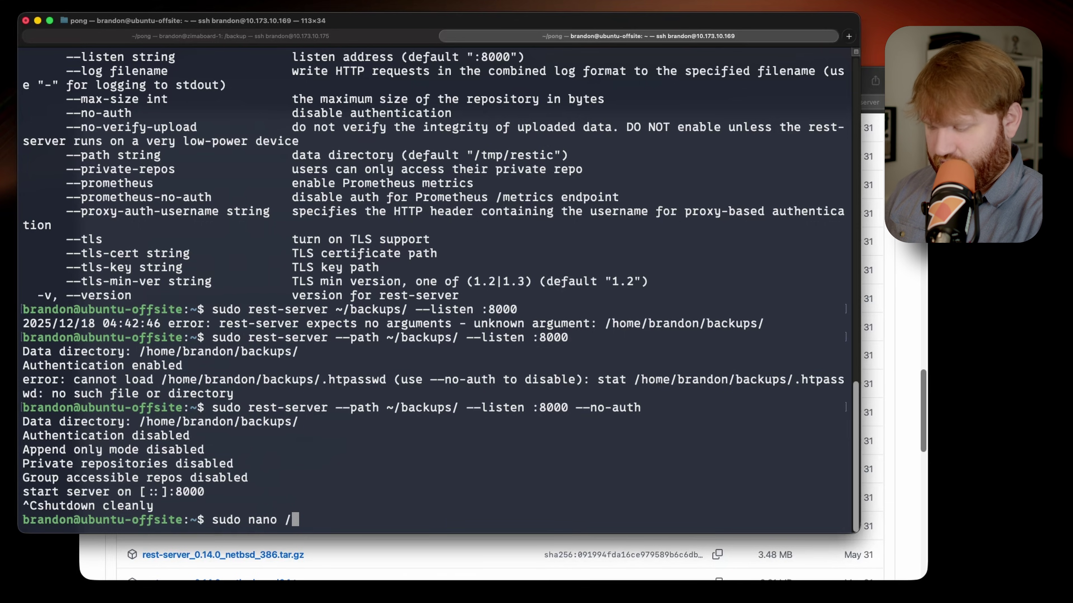
type("etc/systemd/system/rest-server.service")
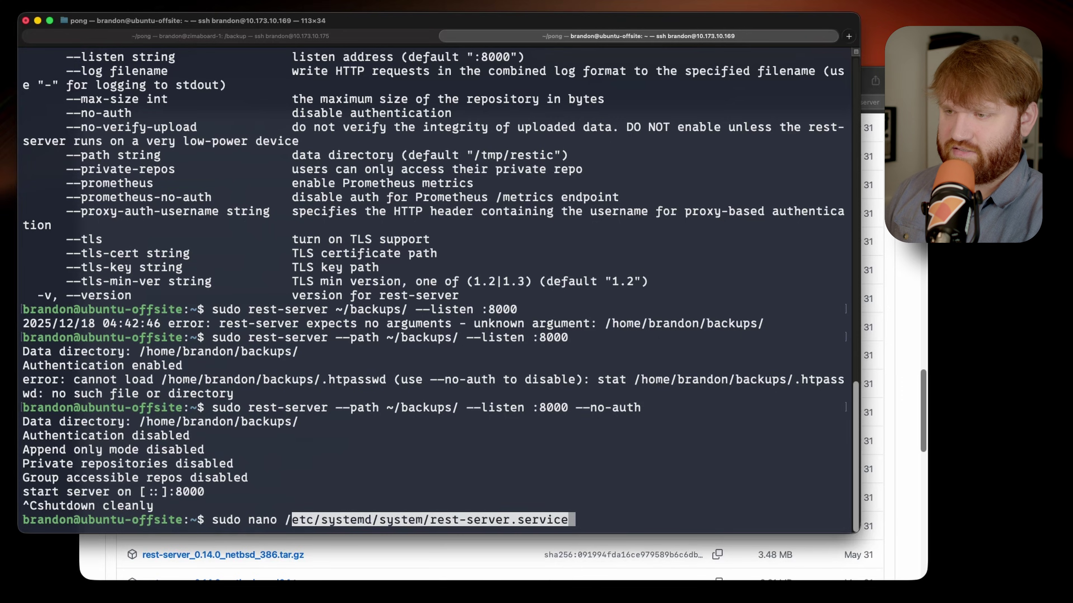
key("Tab")
key("Return")
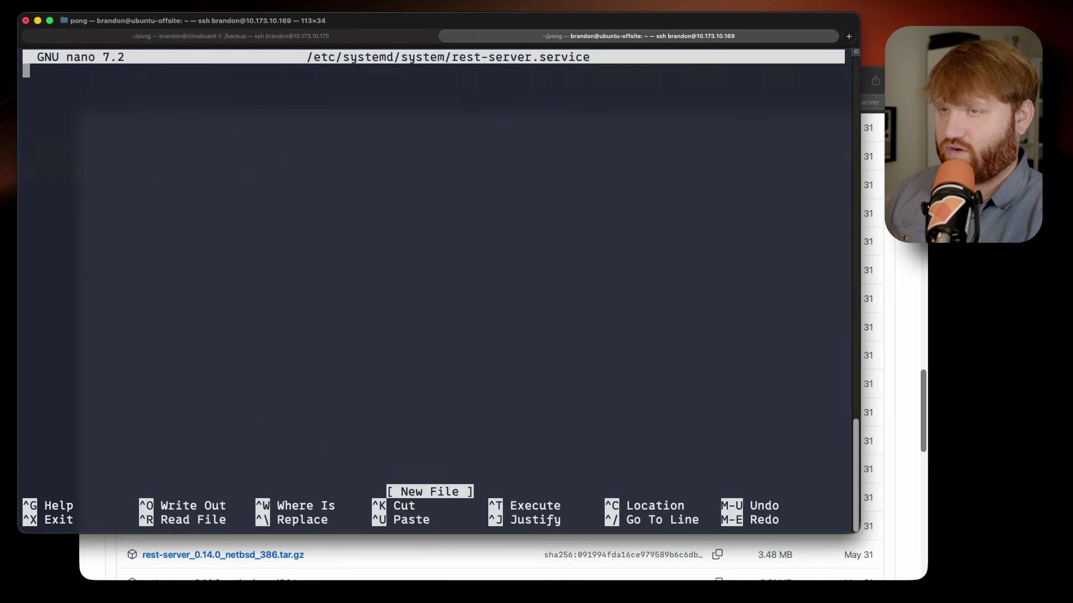
right_click(345, 128)
left_click(372, 154)
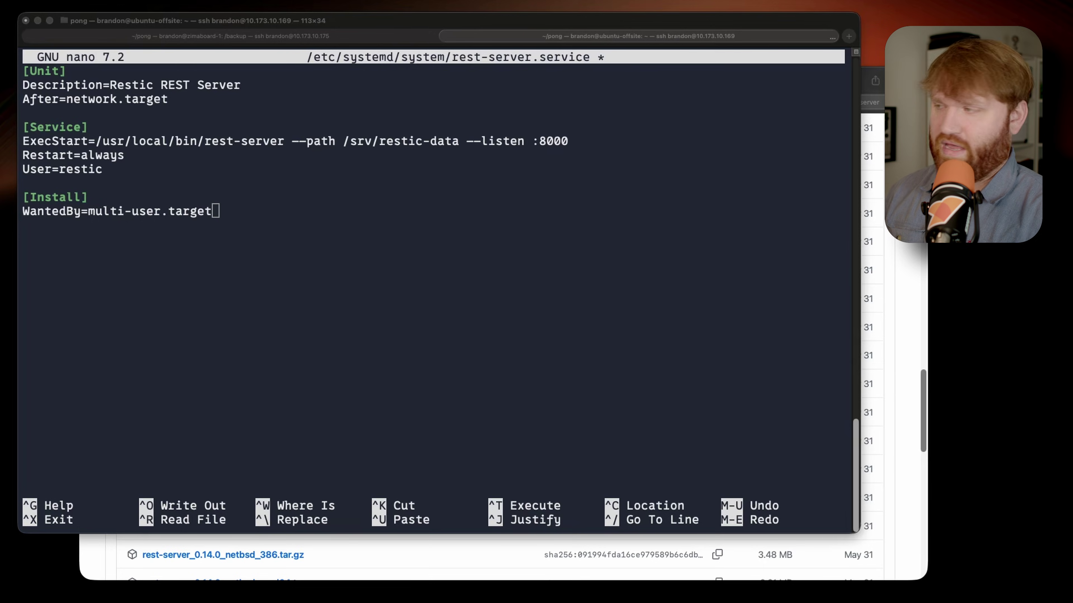
- Replace the --path value in the ExecStart line with ~/backup
left_click(198, 180)
key("Up")
key("Up")
key("Up")
key("Up")
key("Up")
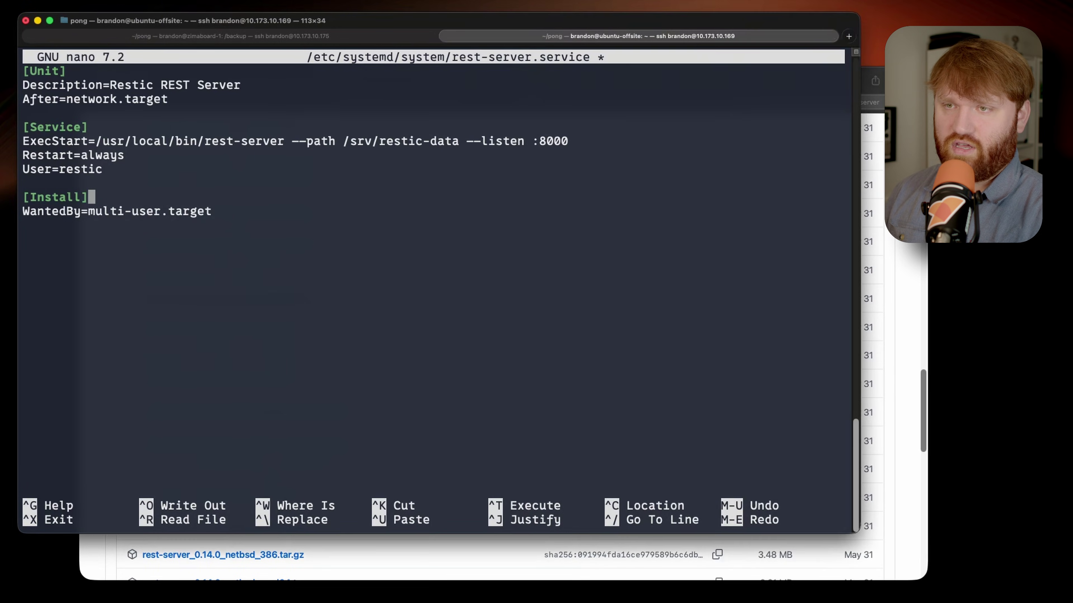
key("End")
key("Left")
key("Left")
key("Left")
key("Left")
key("Left")
key("Left")
key("Left")
key("Left")
key("Left")
key("Left")
key("Left")
key("Left")
key("Left")
key("Left")
key("Left")
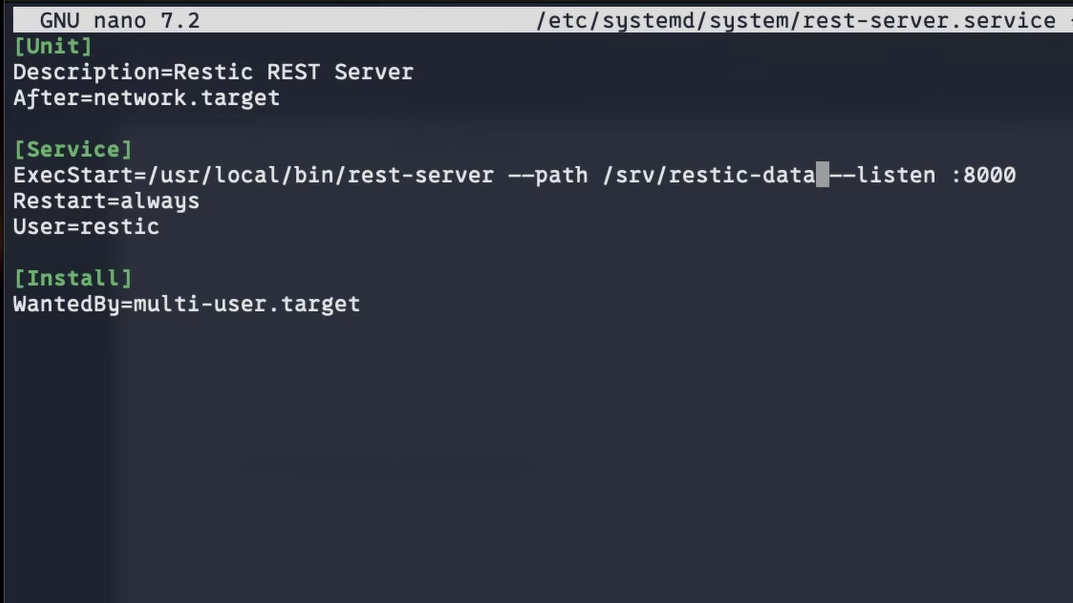
key("BackSpace")
key("BackSpace")
key("BackSpace")
key("BackSpace")
key("BackSpace")
key("BackSpace")
key("BackSpace")
key("BackSpace")
key("BackSpace")
key("BackSpace")
key("BackSpace")
key("BackSpace")
key("BackSpace")
key("BackSpace")
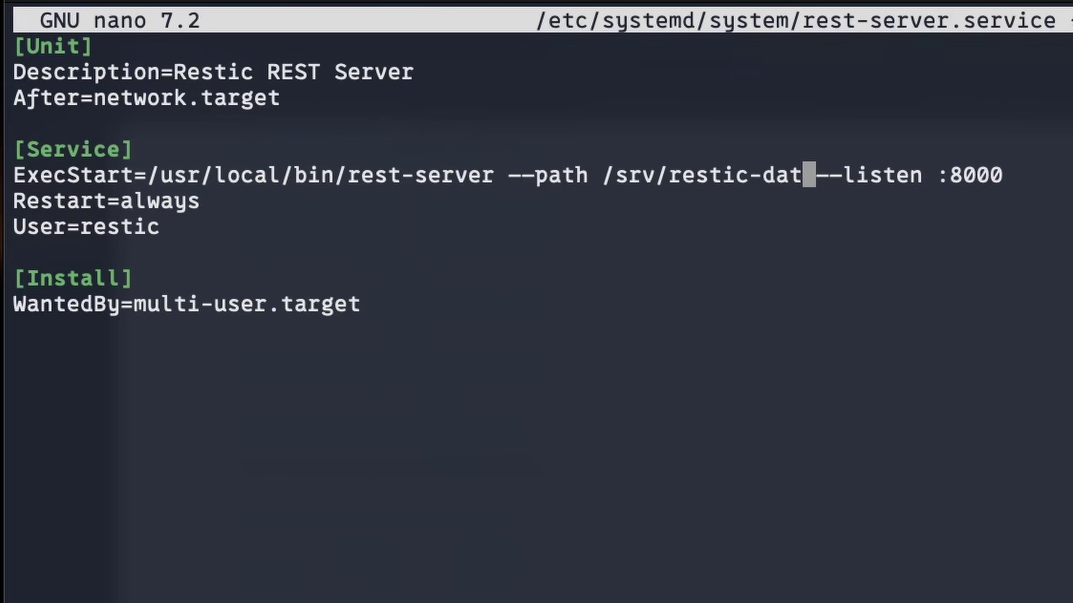
key("BackSpace")
key("BackSpace")
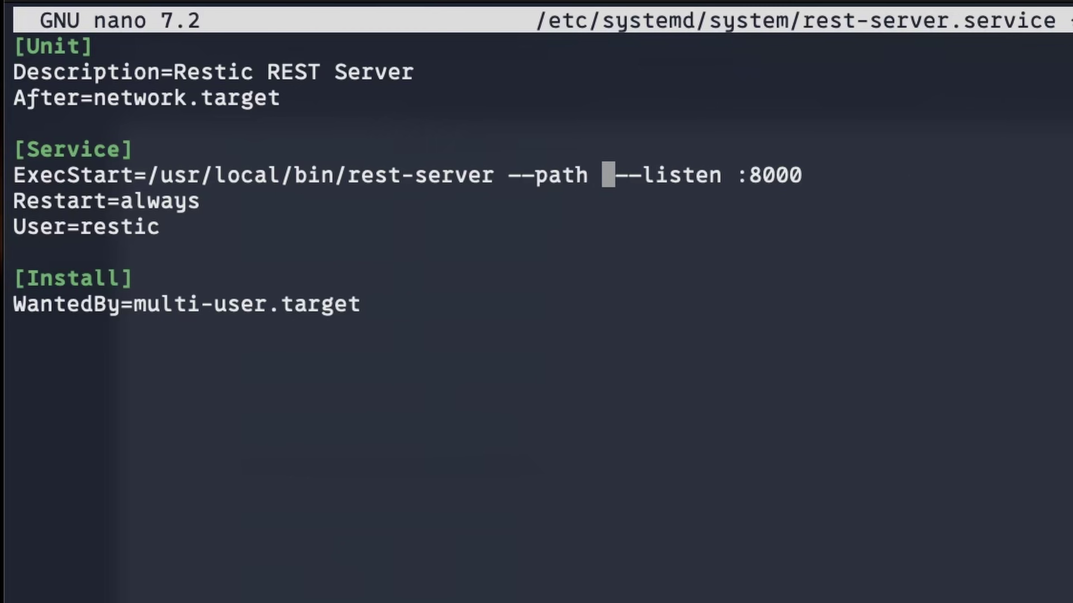
type("~/backup")
- Append the --no-auth flag to the end of the ExecStart line
key("Right")
key("Right")
key("Right")
key("Right")
key("Right")
key("Right")
key("Right")
key("Right")
key("Right")
key("Right")
key("Right")
key("Right")
key("Right")
key("Right")
key("Right")
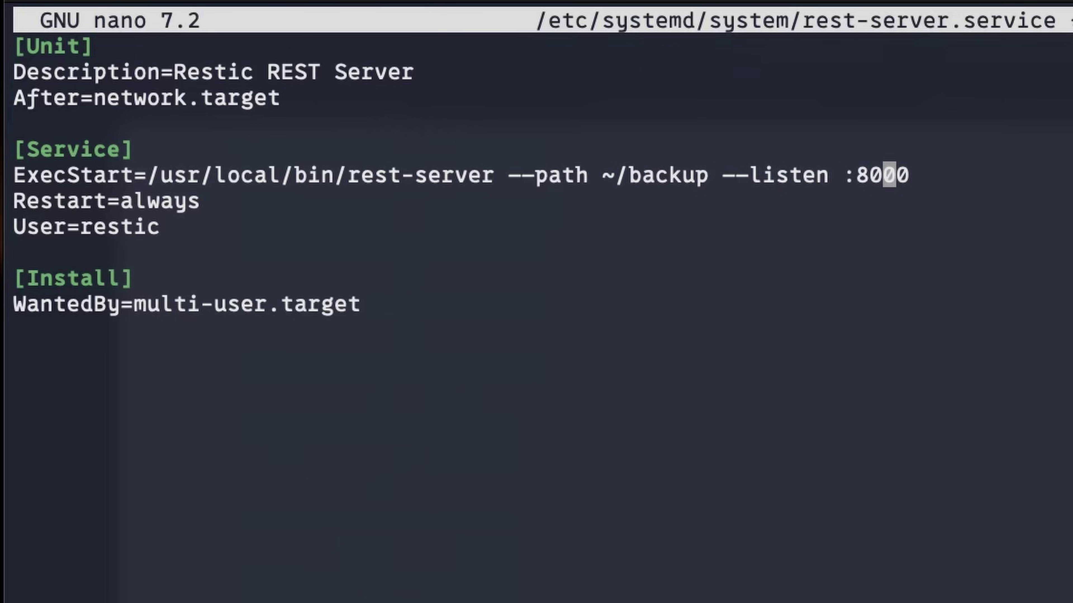
type("--")
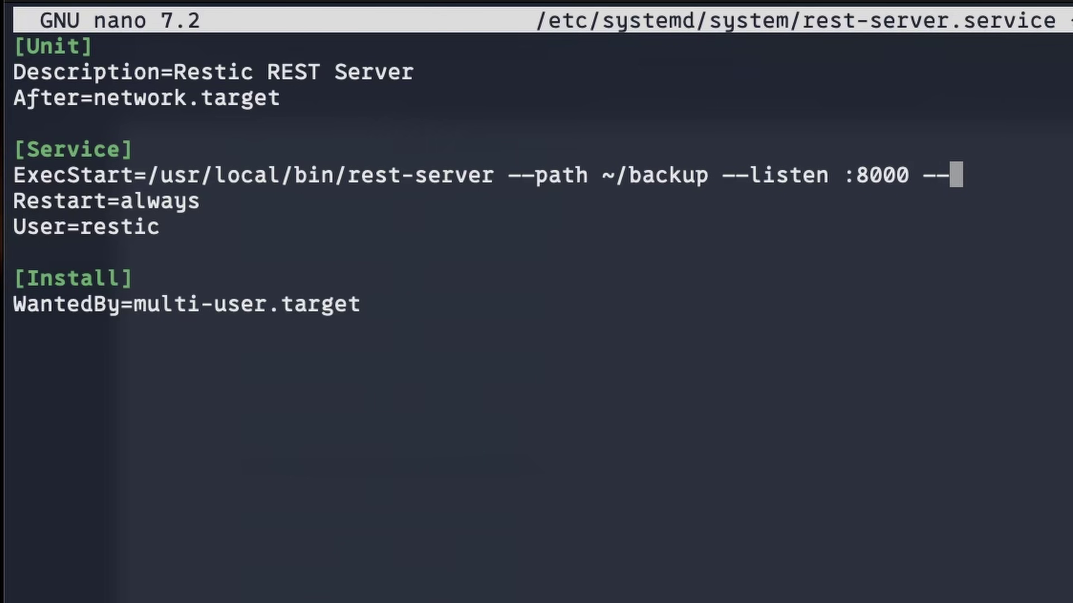
type("no-auth")
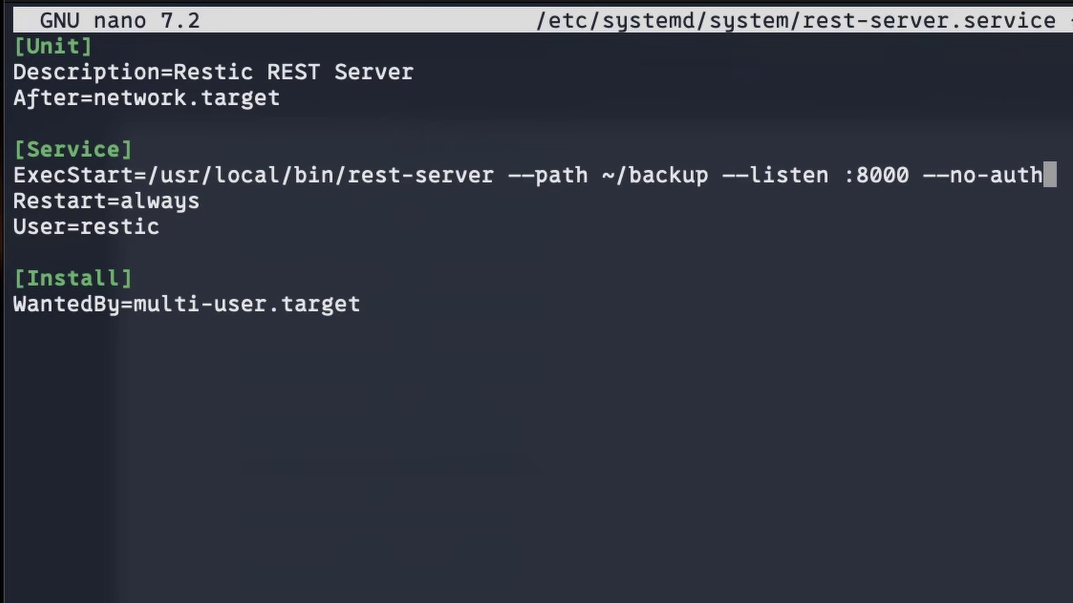
- Set the User entry of the [Service] section to the machine's login account name
key("Down")
key("Down")
key("BackSpace")
key("BackSpace")
key("BackSpace")
key("BackSpace")
key("BackSpace")
key("BackSpace")
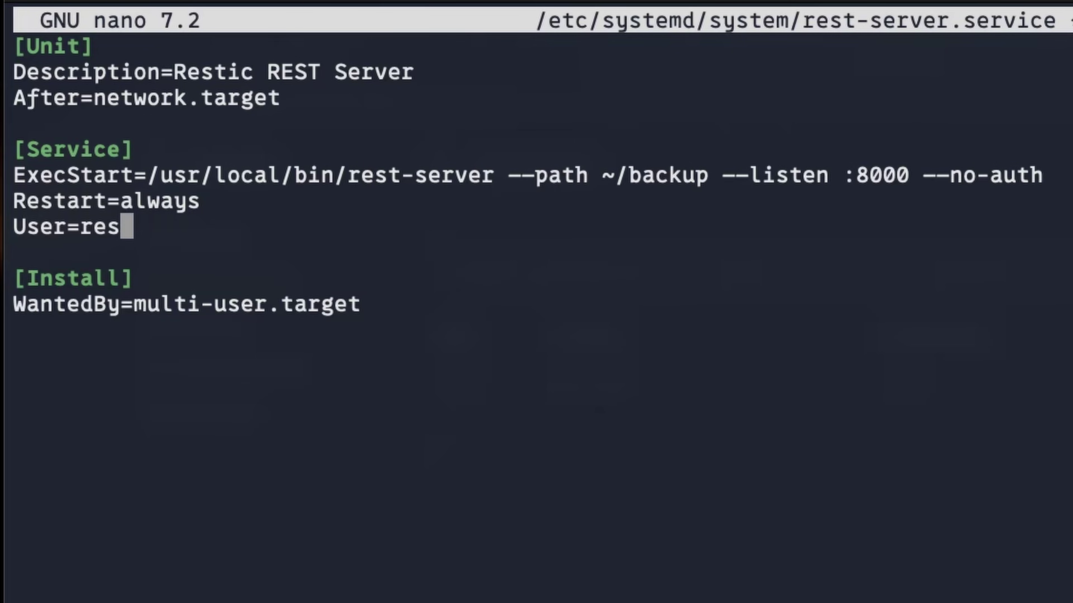
type("brandon")
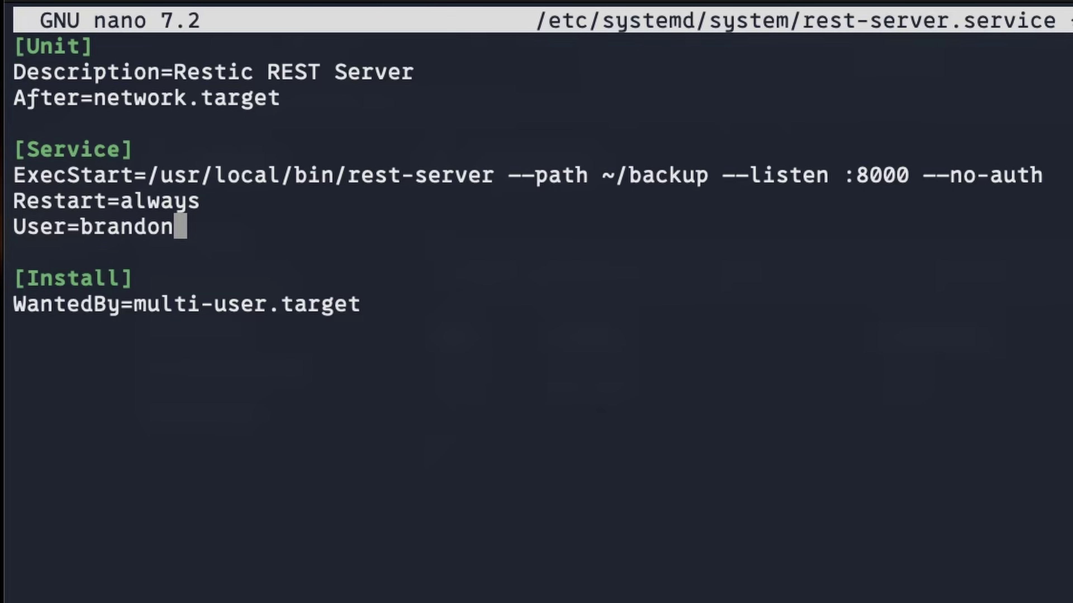
left_click(648, 174)
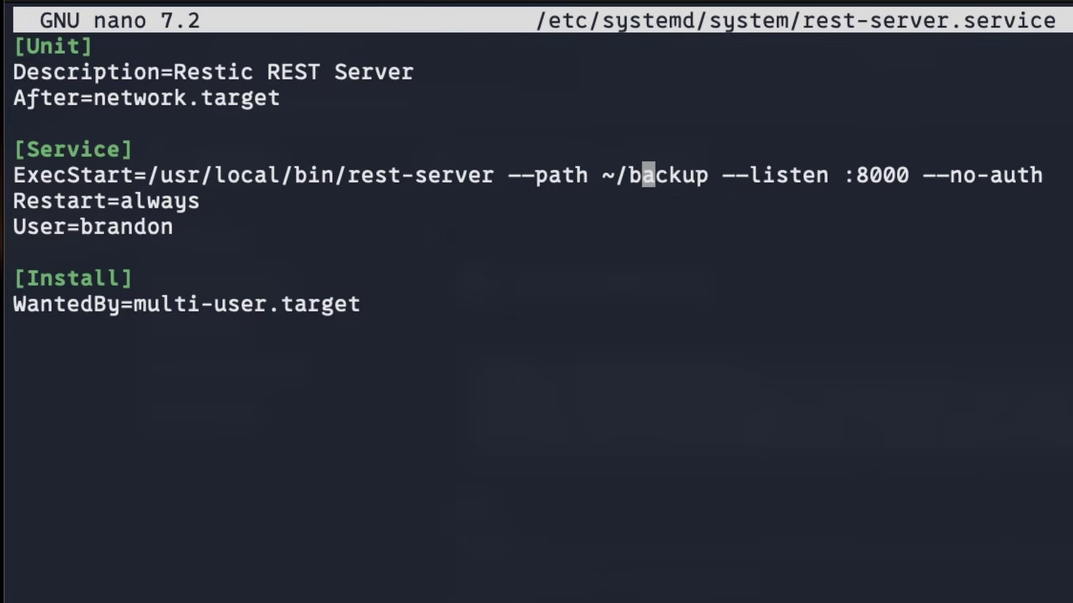
- Replace the tilde in the --path value with the login account's full /home directory path and save the unit file
key("Left")
key("Left")
key("Left")
key("Right")
key("BackSpace")
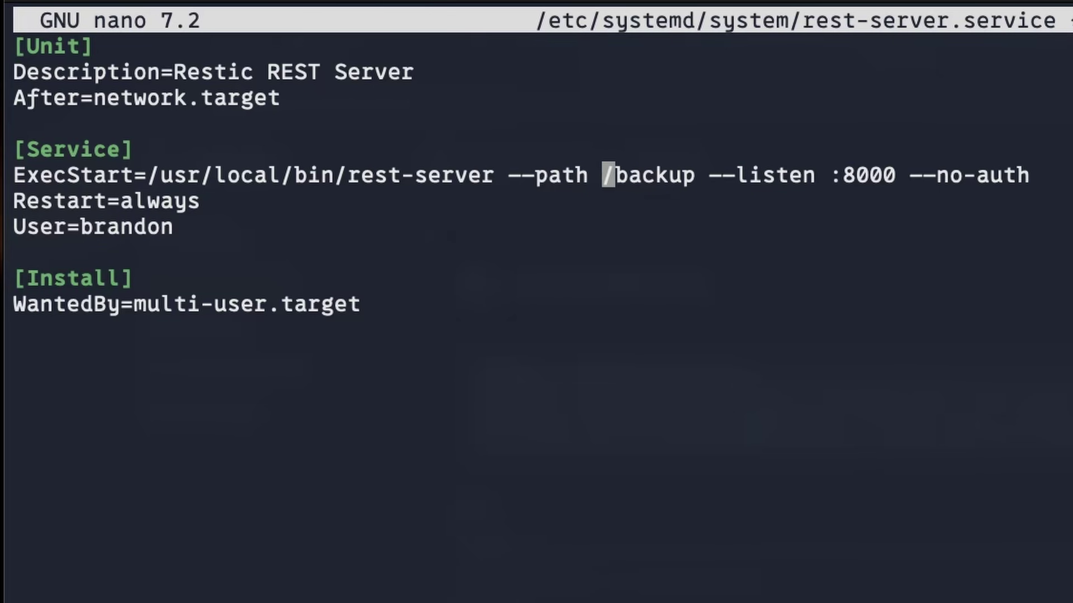
type("/home")
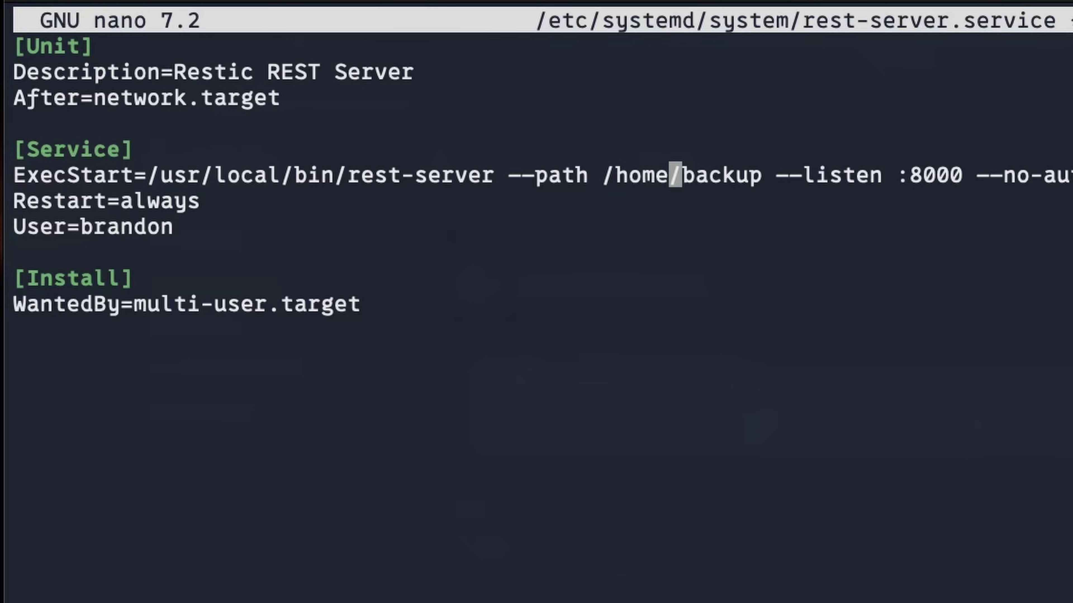
type("/brandon/b")
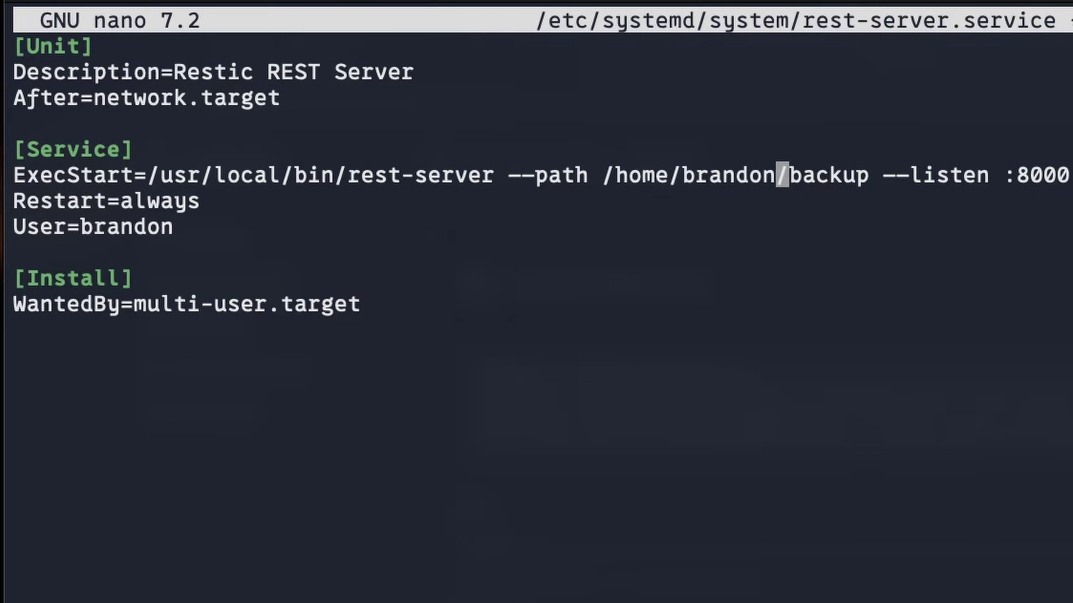
key("ctrl+x")
key("y")
key("Return")
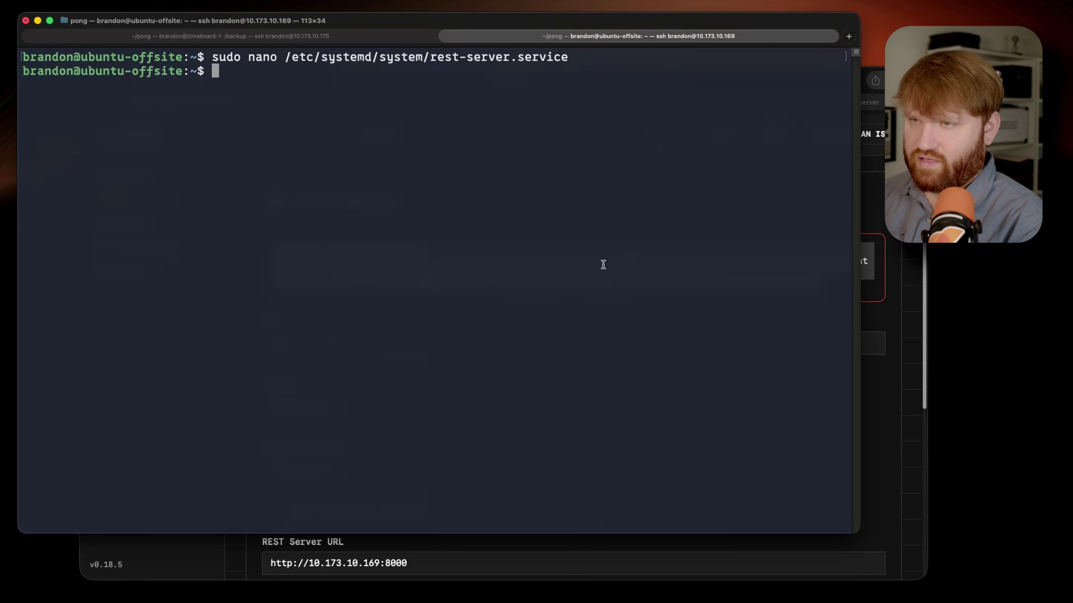
- Reload the systemd daemon with sudo systemctl daemon-reload and restart rest-server
key("super+v")
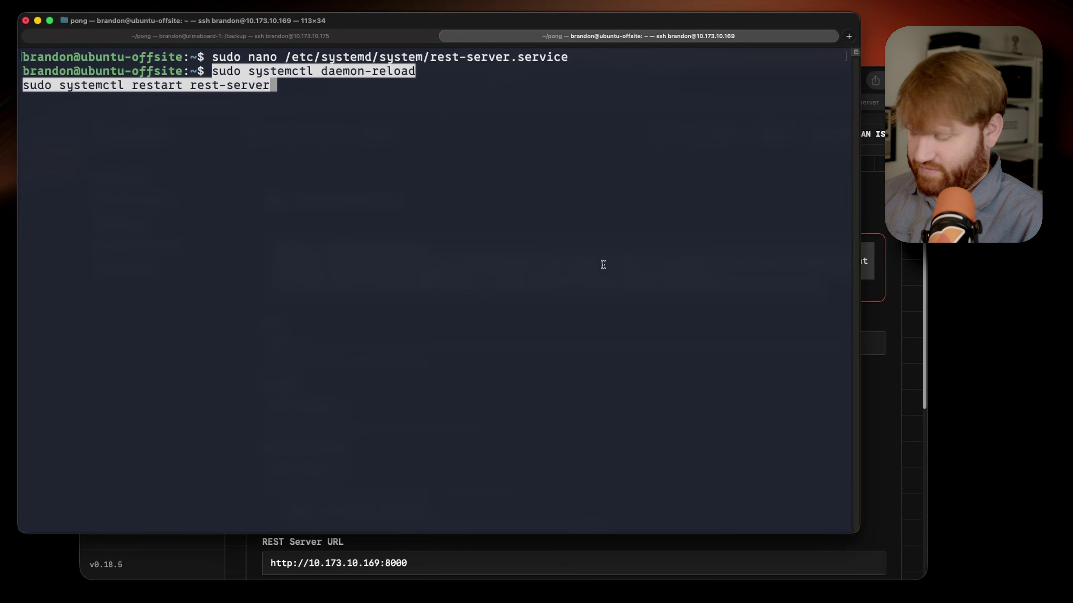
key("Return")
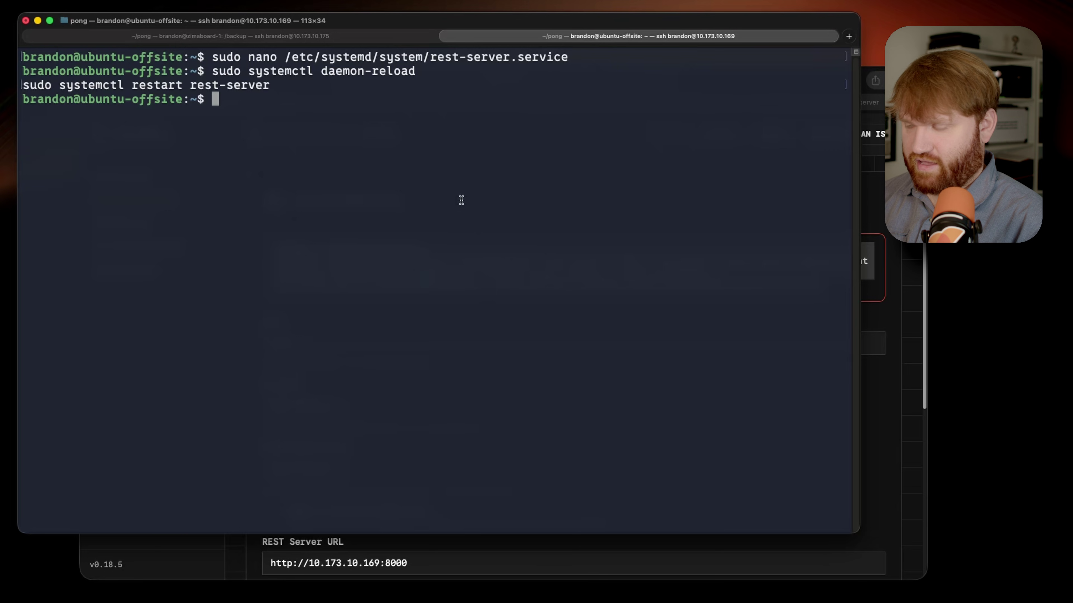
- Run sudo systemctl status rest-server and review the service state and its running command line
key("Up")
key("Up")
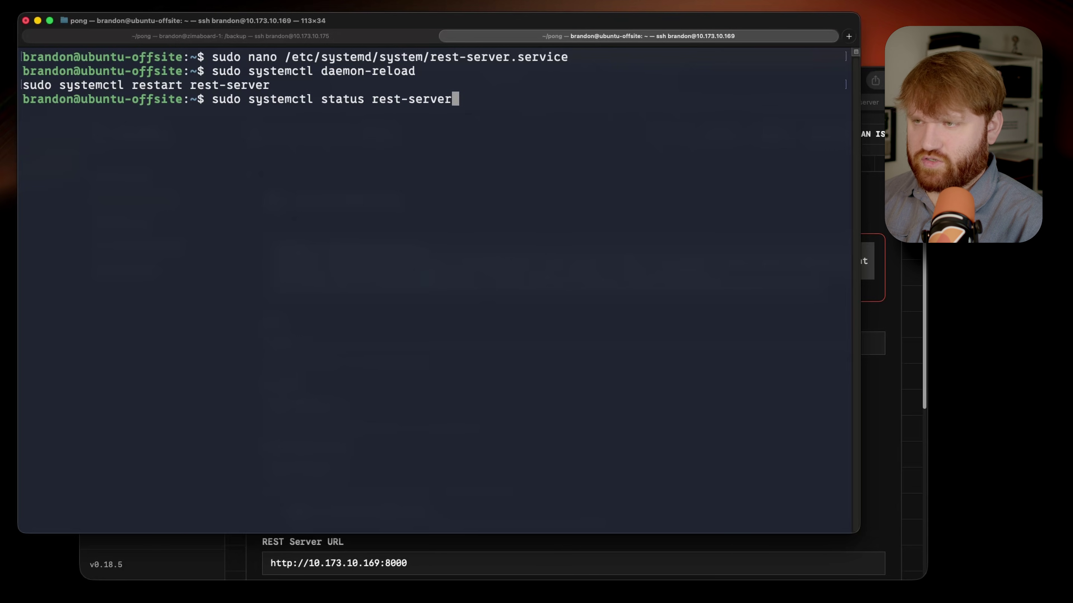
key("Return")
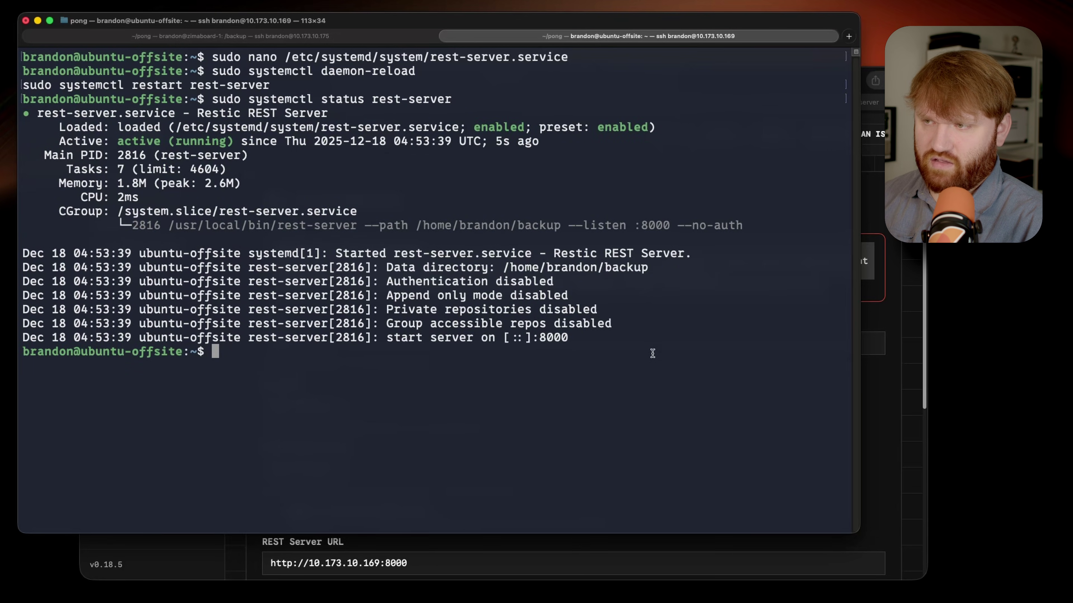
left_click_drag(652, 355, 38, 127)
left_click(466, 184)
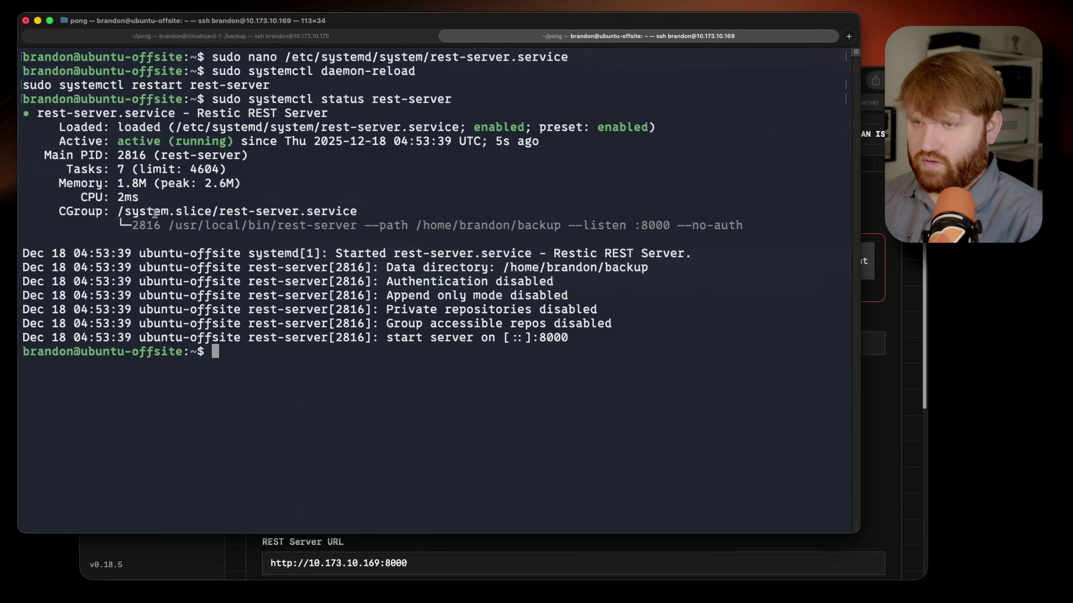
left_click_drag(146, 225, 744, 213)
left_click(697, 216)
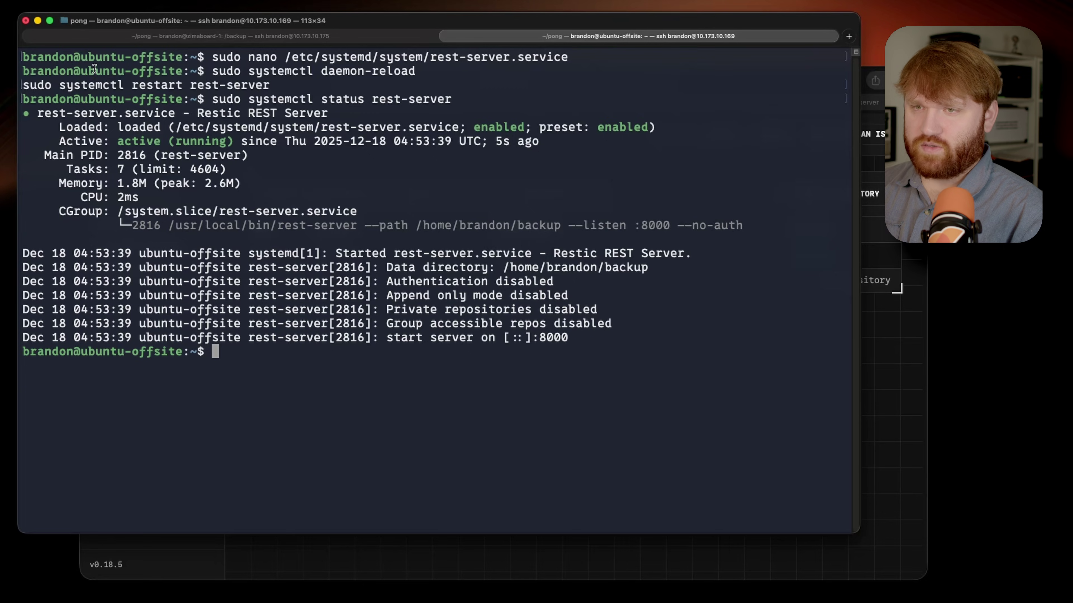
- Run netbird status on the offsite machine and examine its connection details
left_click_drag(95, 68, 423, 296)
left_click_drag(423, 337, 428, 334)
type("net")
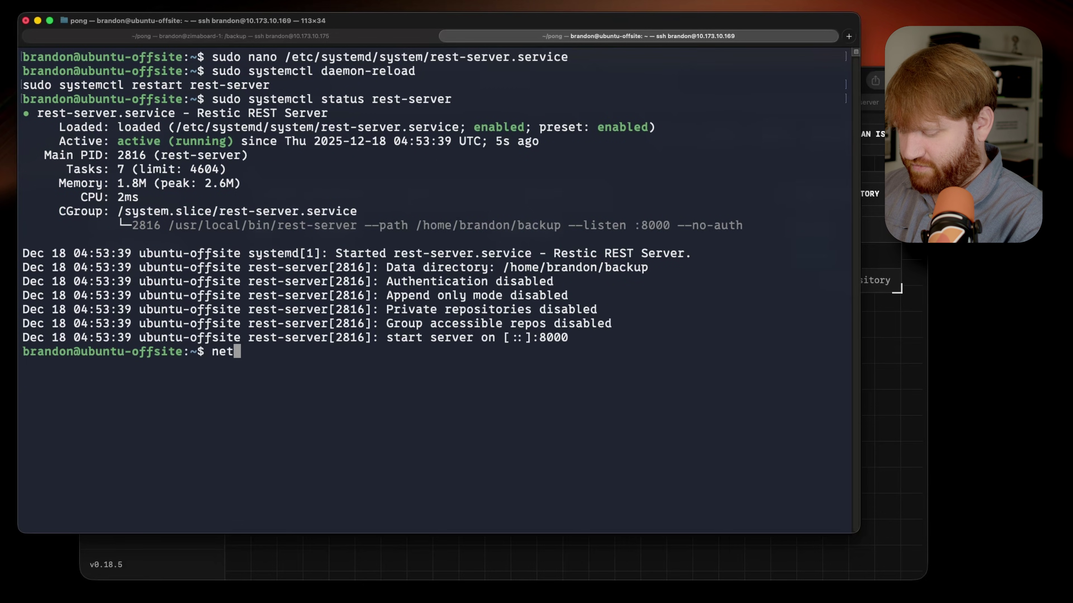
type("bird status")
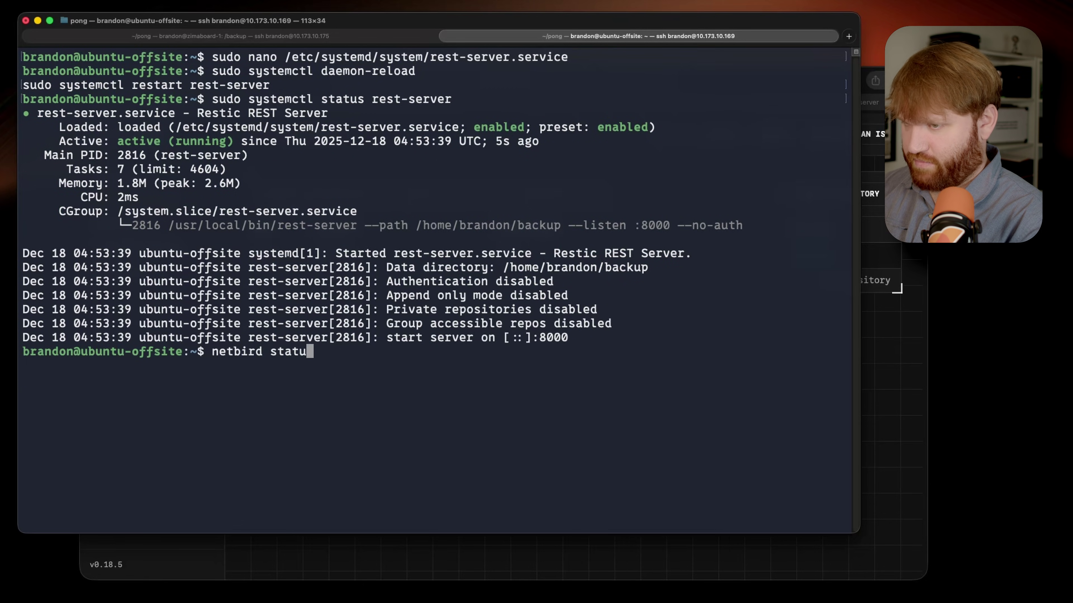
key("Return")
left_click_drag(323, 496, 228, 302)
left_click(284, 307)
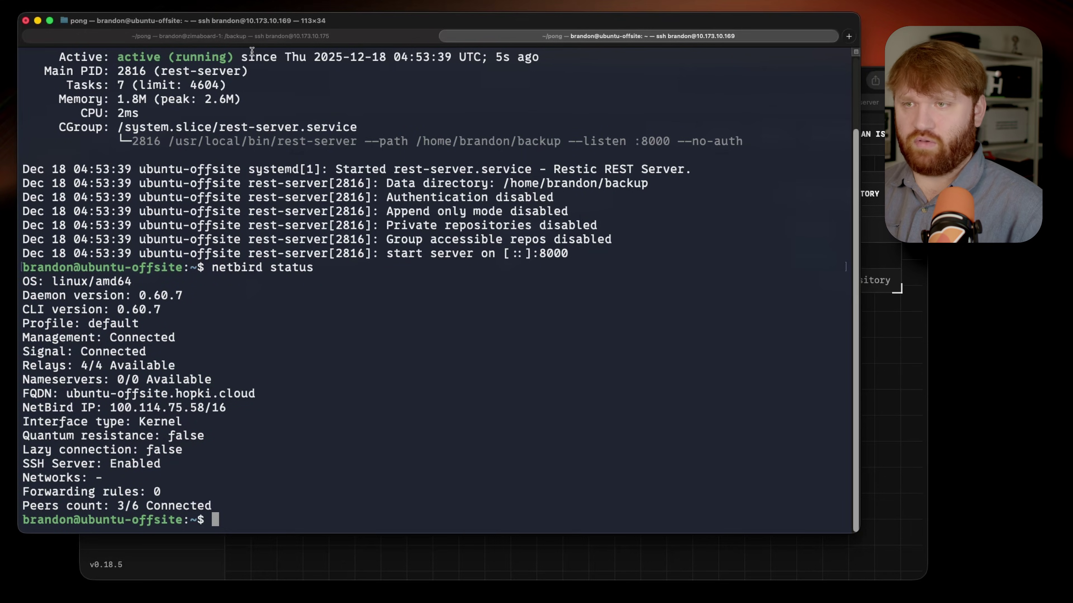
- Bring up the zimaboard-1 terminal session, switch to the NetBird dashboard in the browser and start a new setup key named zerobyte
left_click(252, 38)
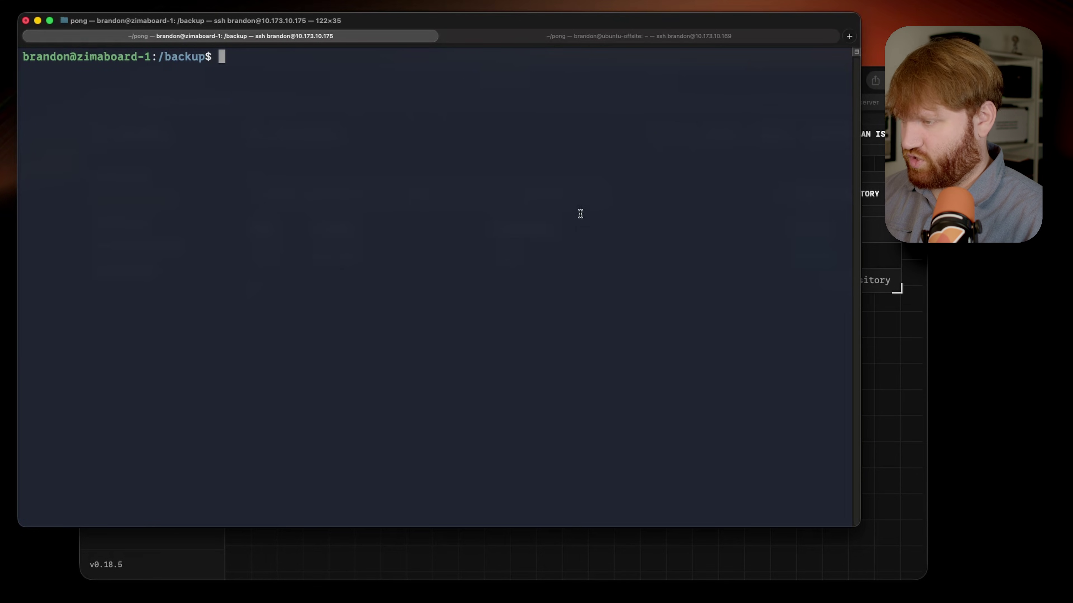
left_click(898, 355)
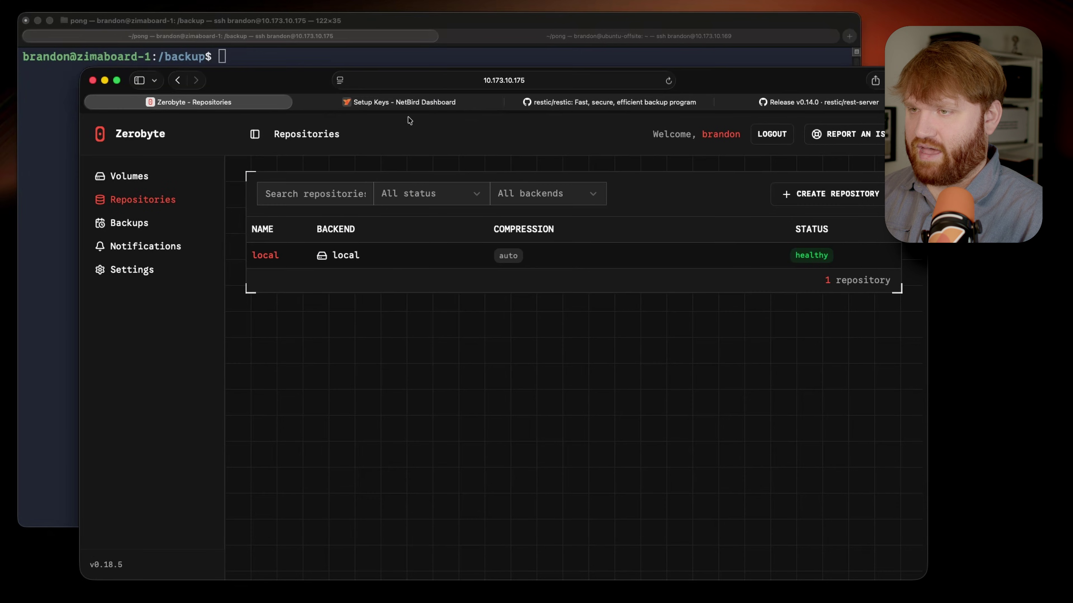
left_click(406, 103)
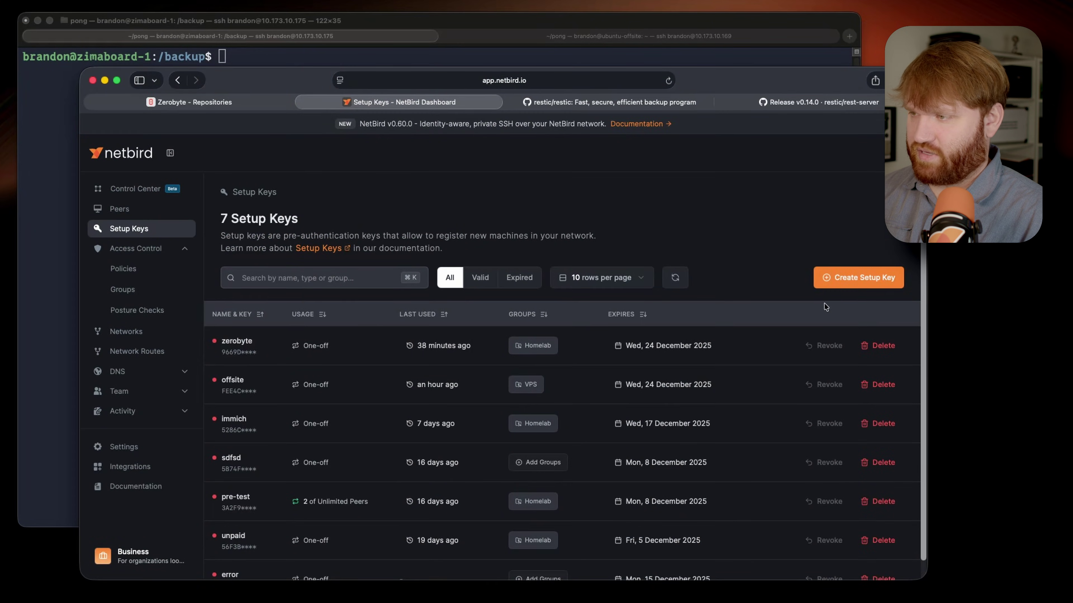
left_click(858, 280)
type("zero")
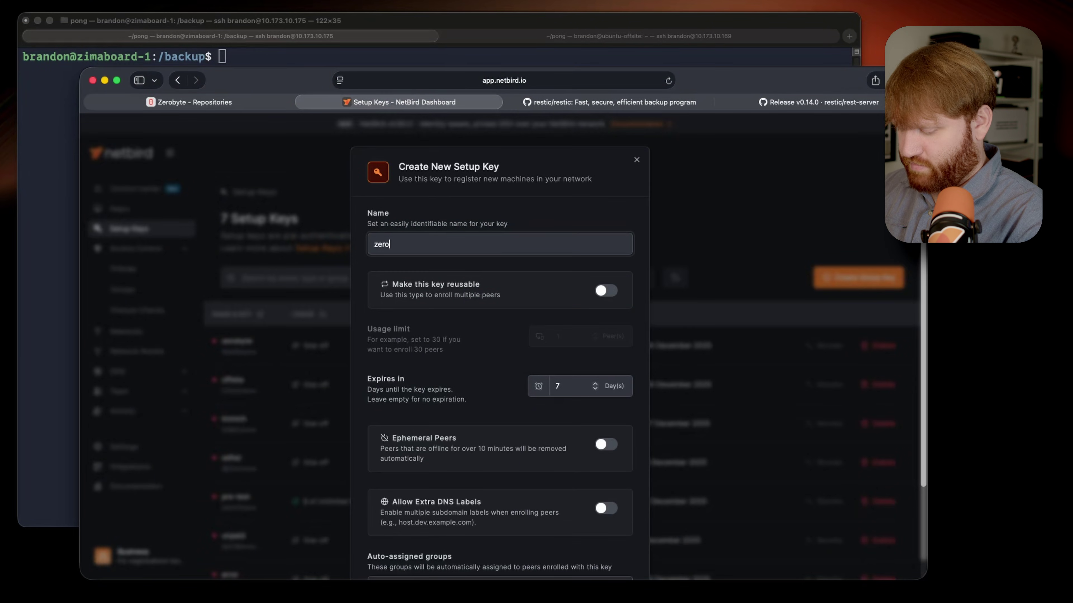
type("byte")
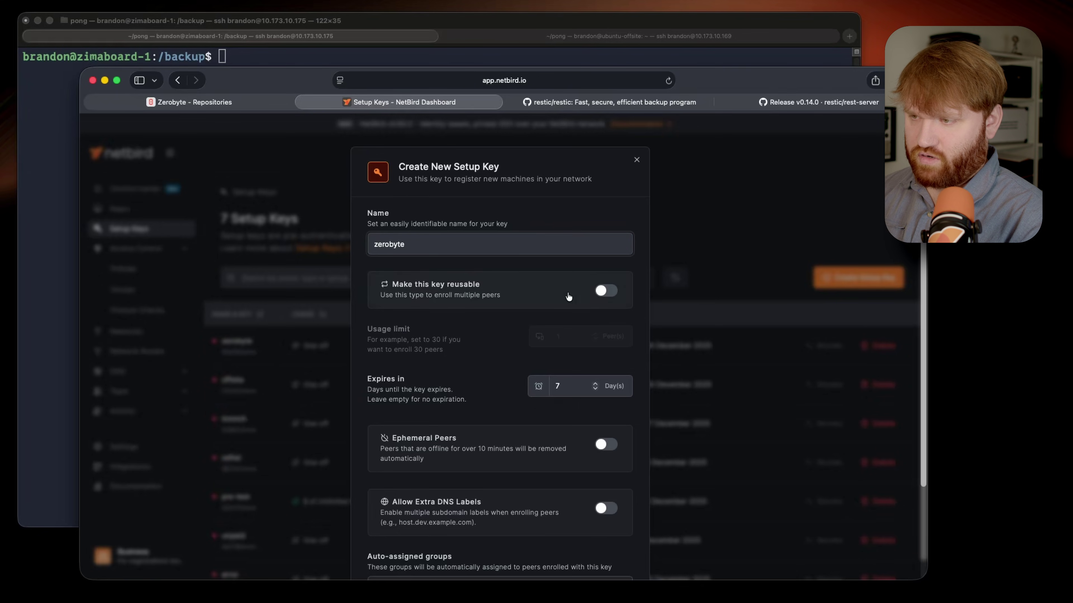
- Add a new ZeroByte group to the key's auto-assigned groups and create the setup key
scroll(568, 296, "down", 3)
left_click(510, 473)
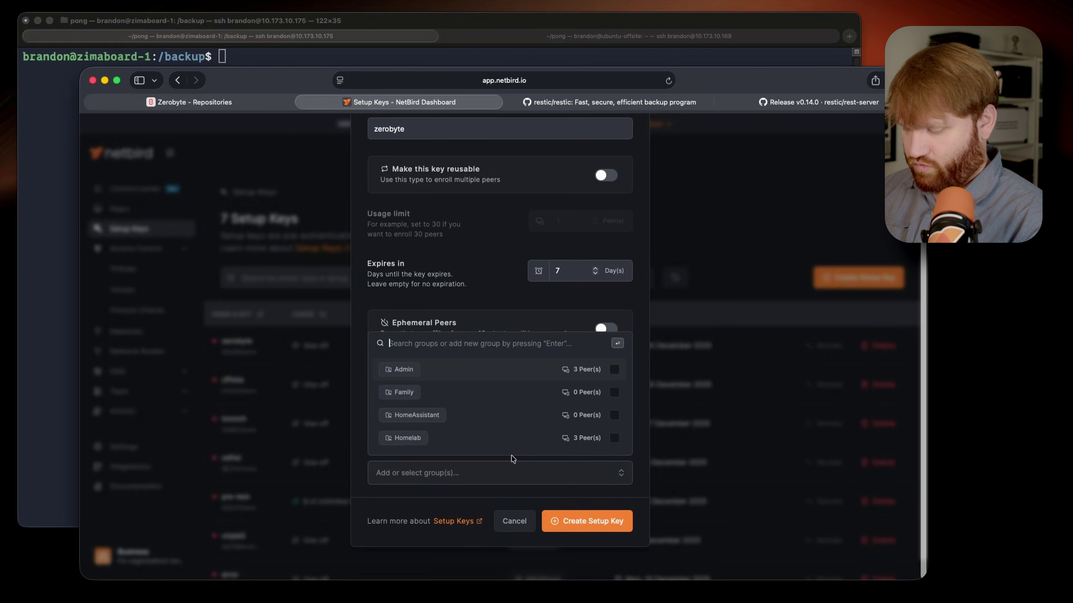
type("ZeroByte")
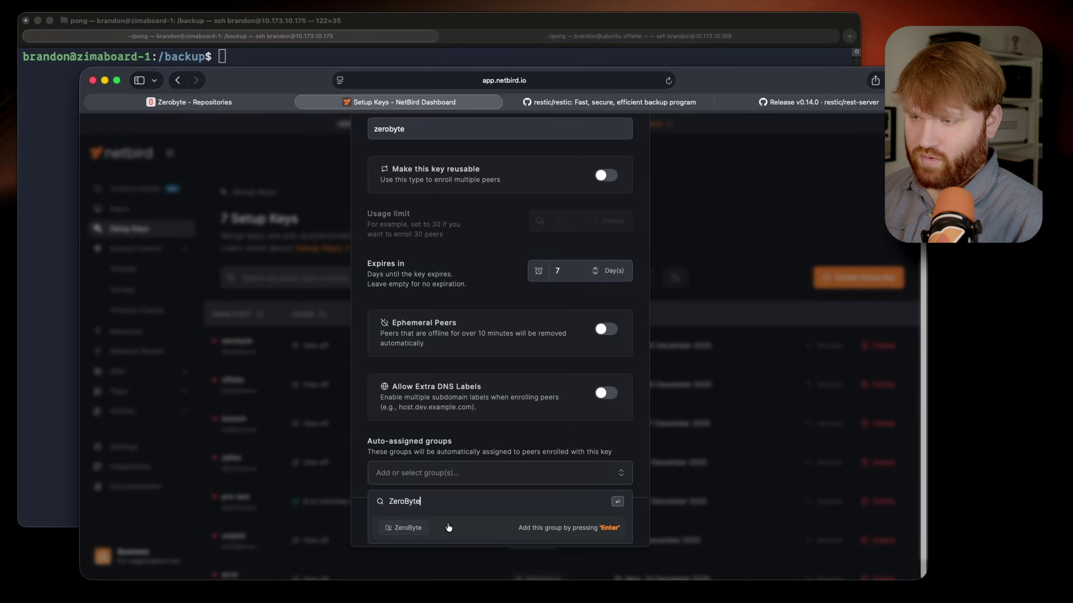
key("Return")
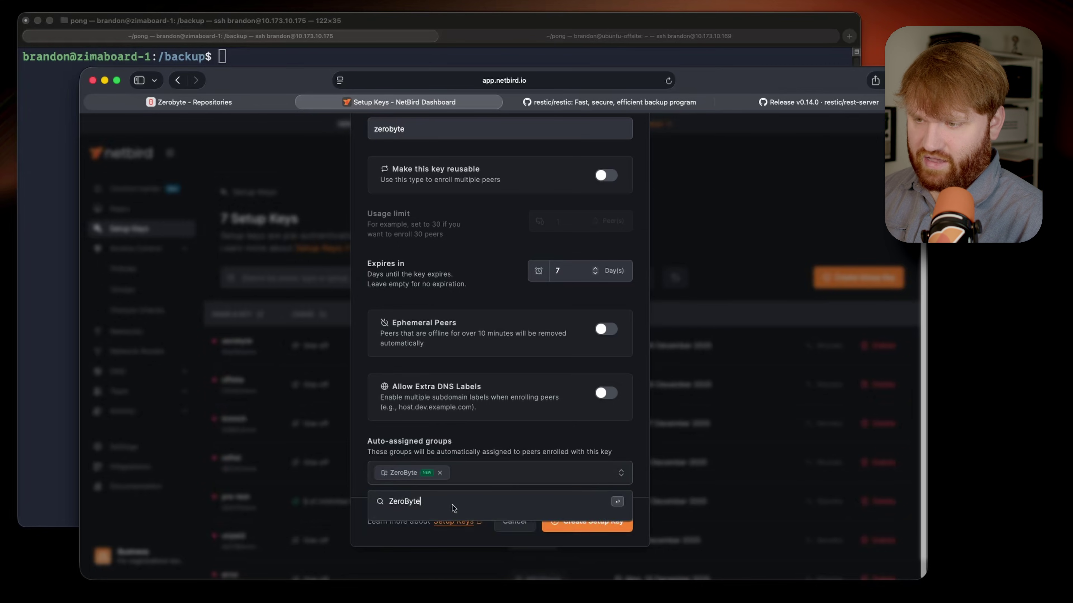
left_click(592, 431)
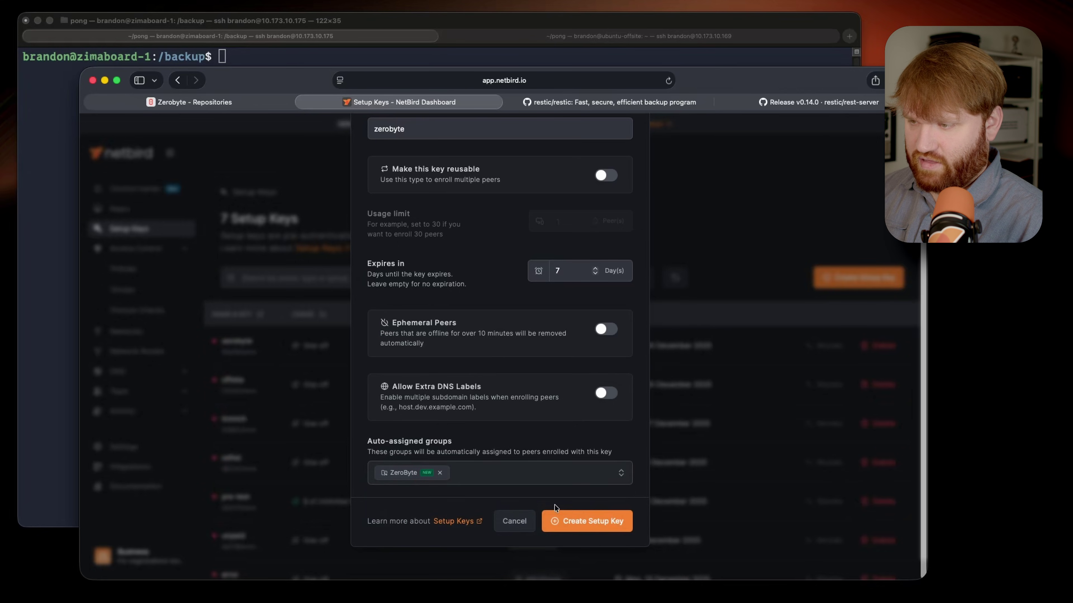
left_click(562, 521)
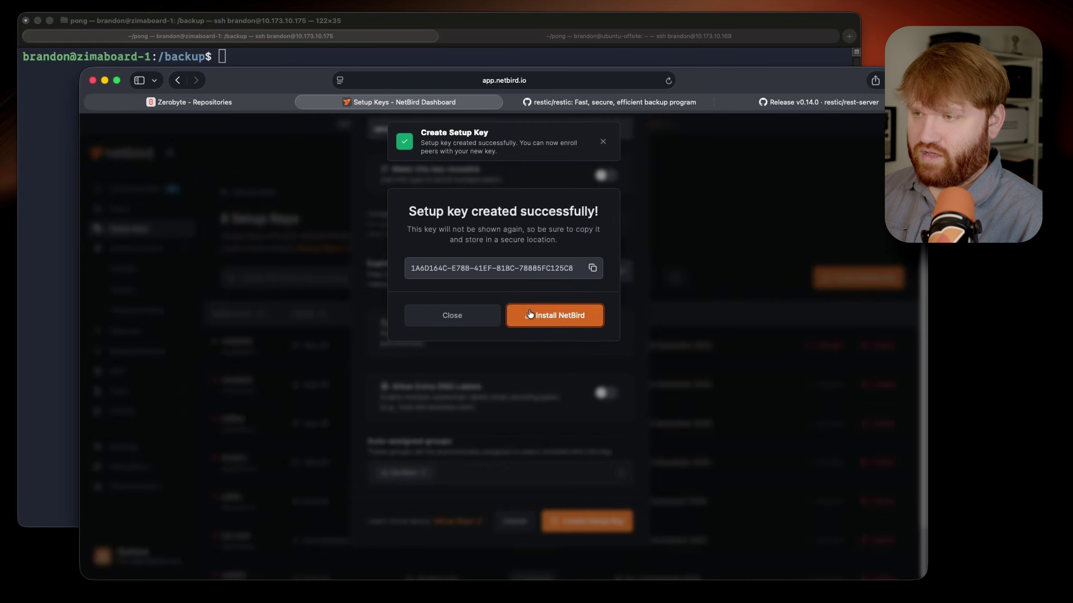
left_click(551, 315)
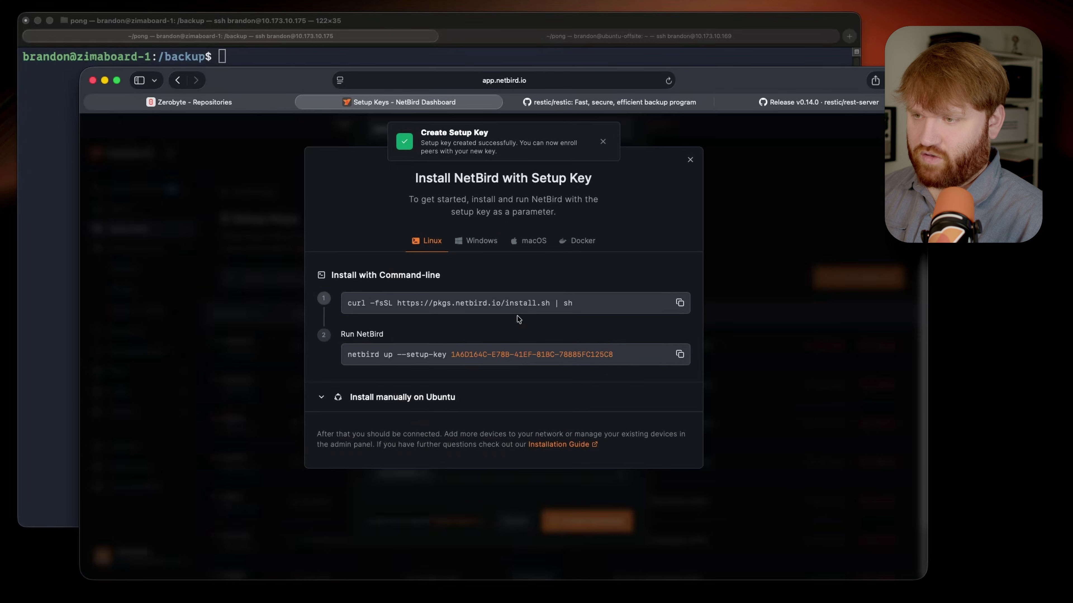
left_click(680, 303)
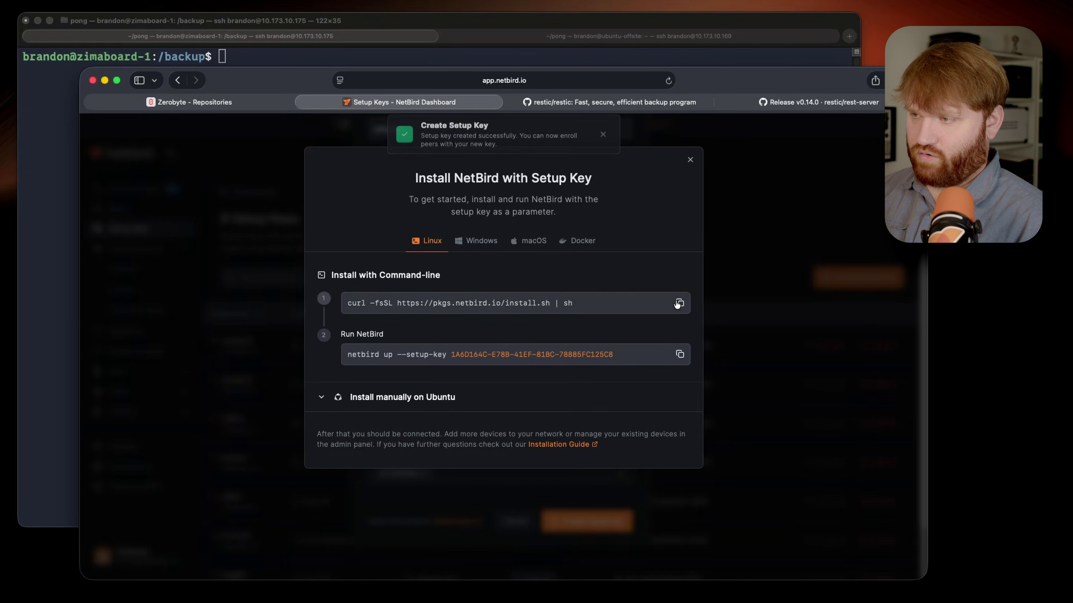
left_click(38, 251)
key("super+v")
key("Return")
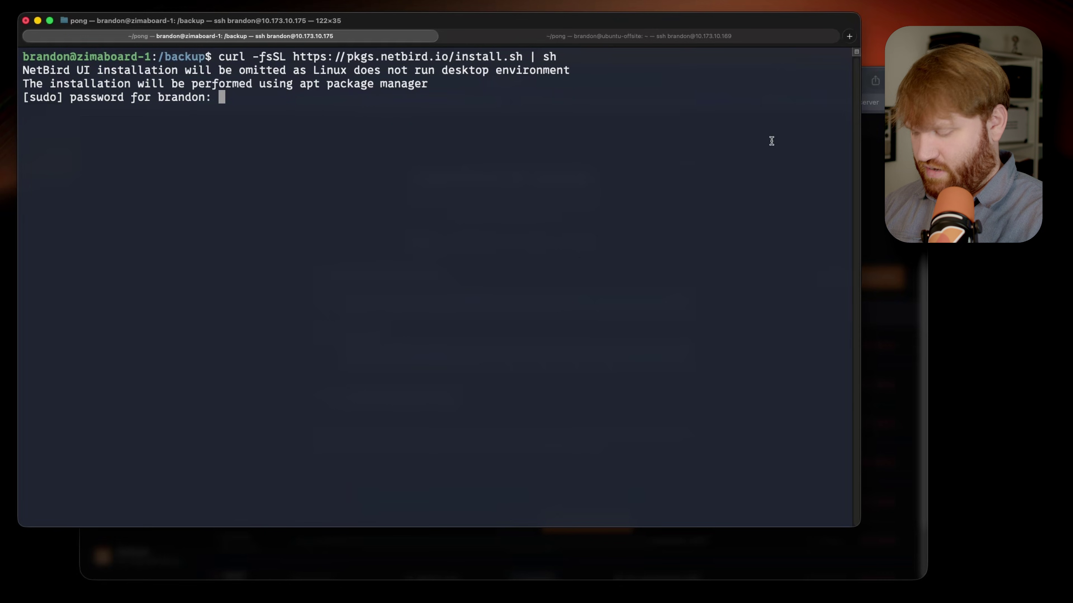
key("Return")
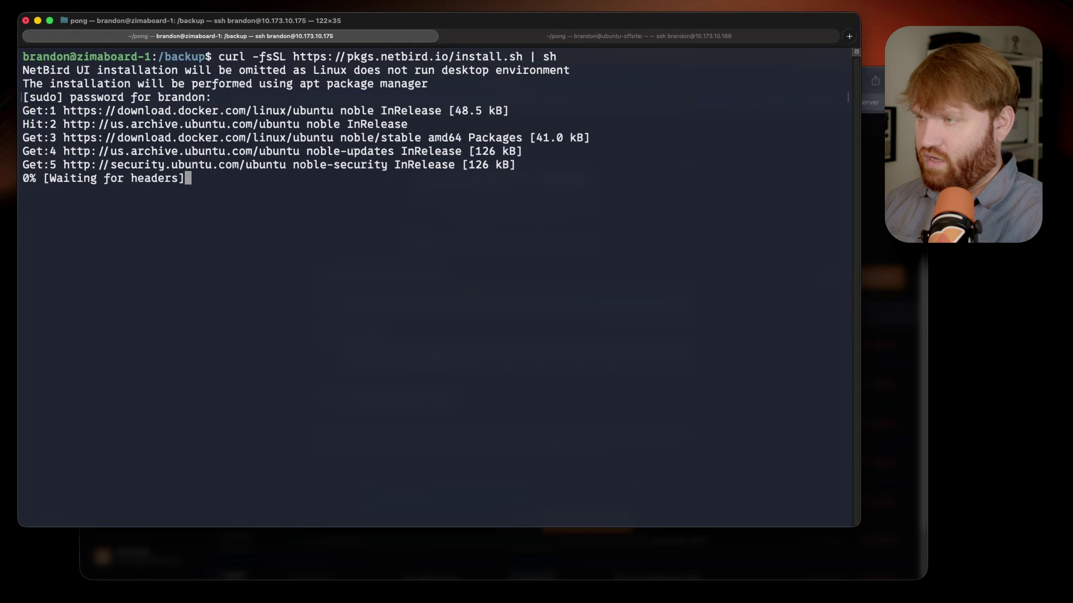
- Copy the netbird up --setup-key command, run it with the setup key on zimaboard-1, and close the dashboard's install instructions
key("super+Tab")
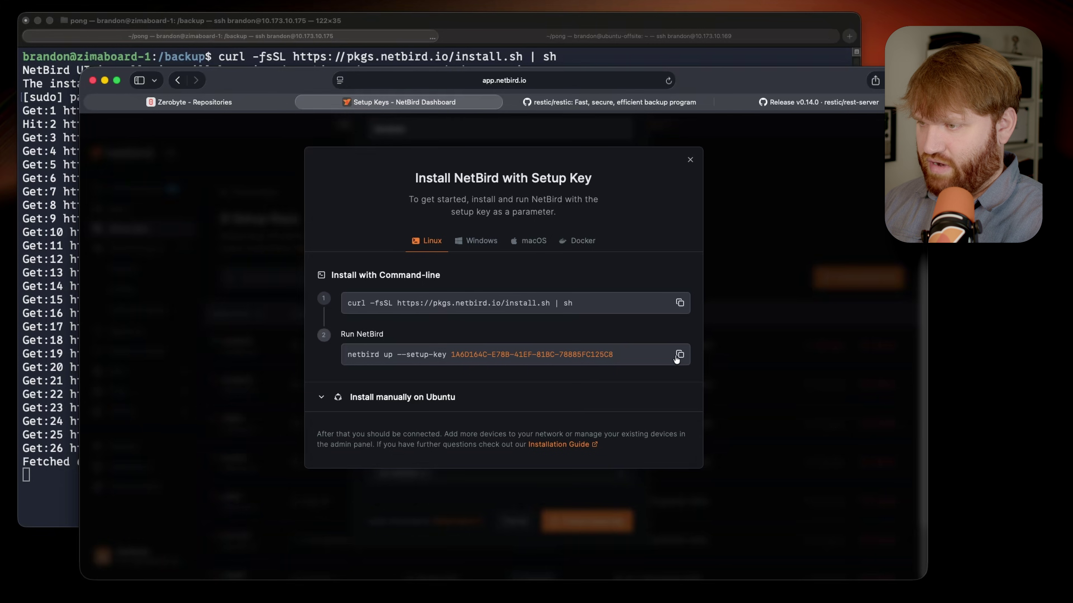
left_click(680, 354)
key("super+Tab")
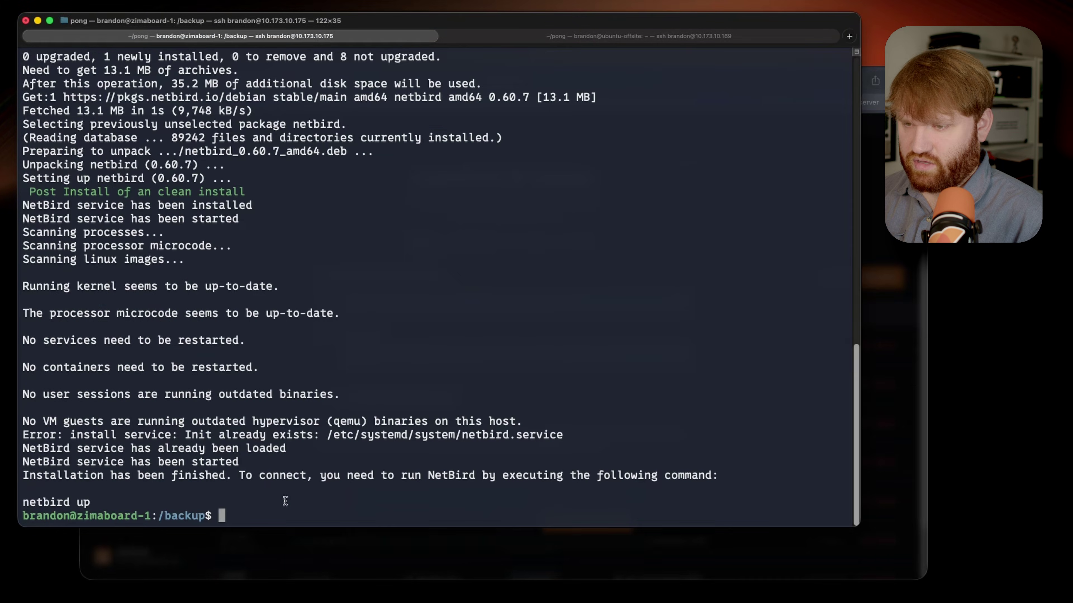
right_click(288, 503)
left_click(323, 523)
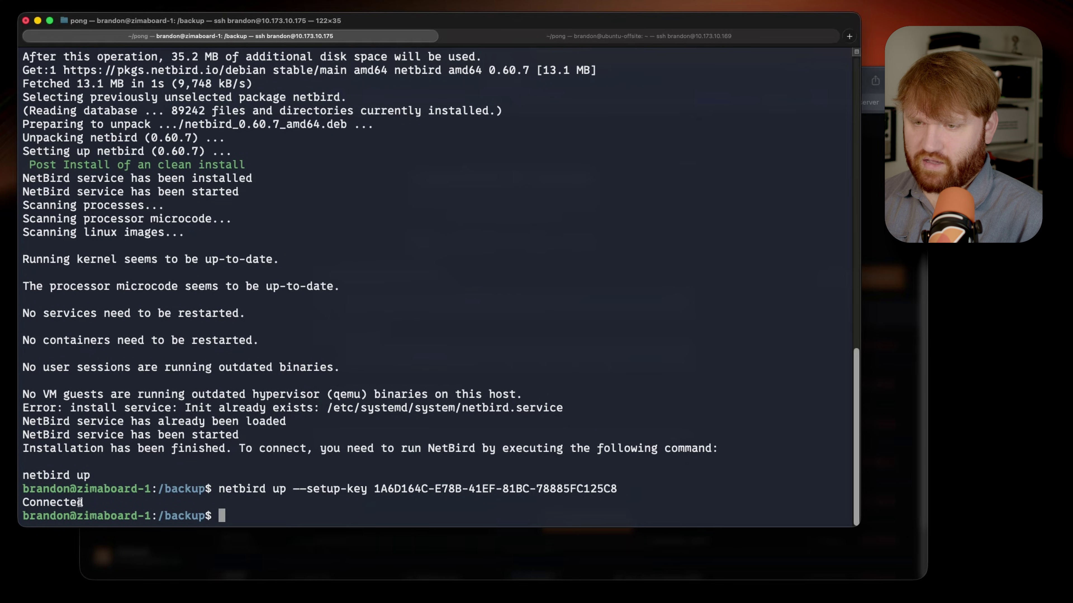
left_click(881, 502)
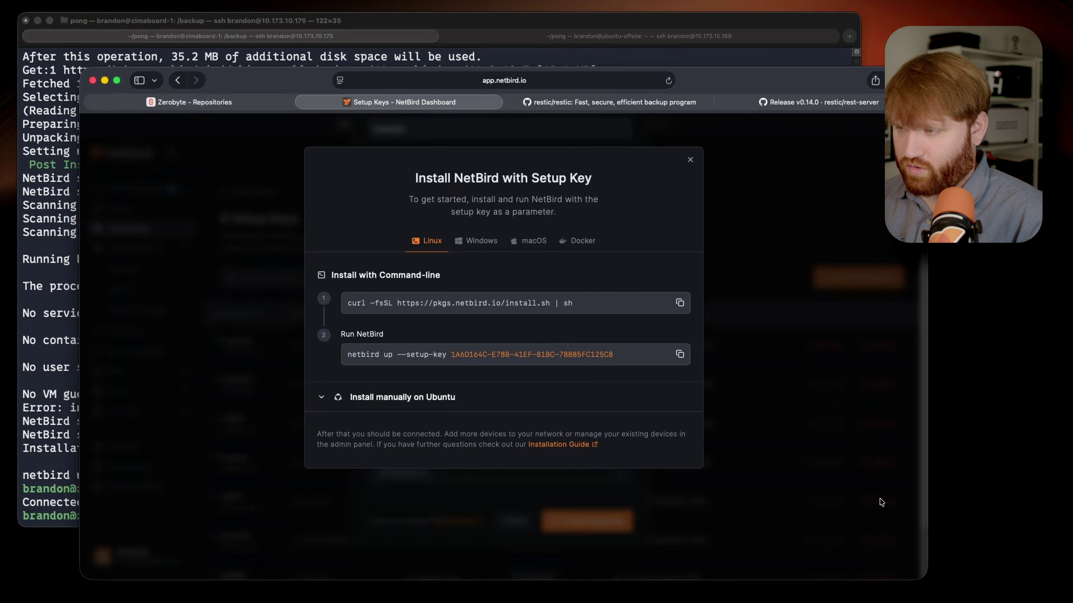
left_click(690, 160)
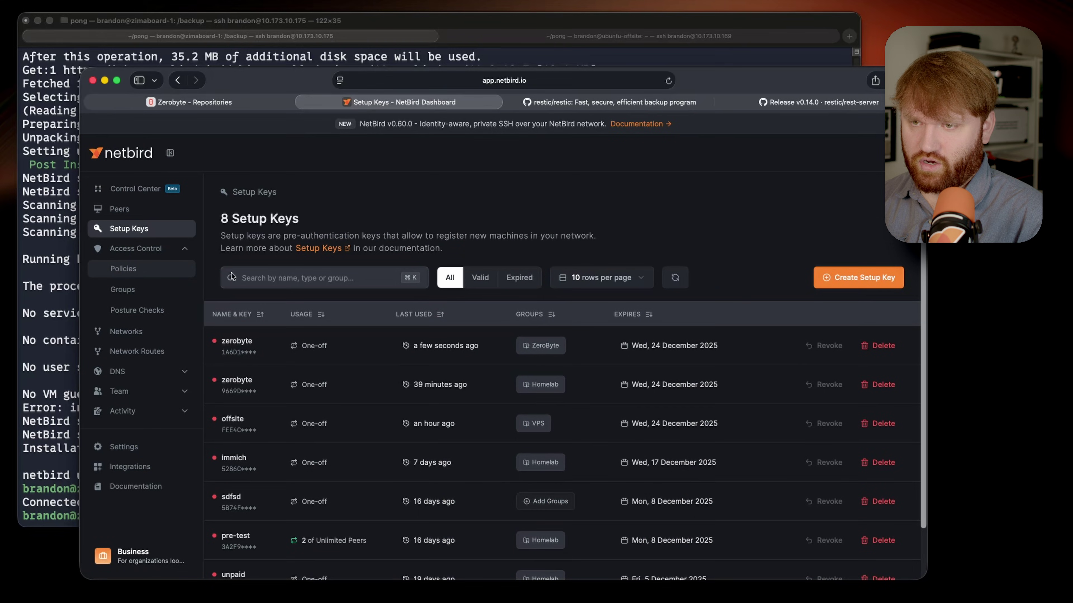
- Start a new NetBird access control policy and set its source to the ZeroByte group
left_click(123, 268)
left_click(904, 279)
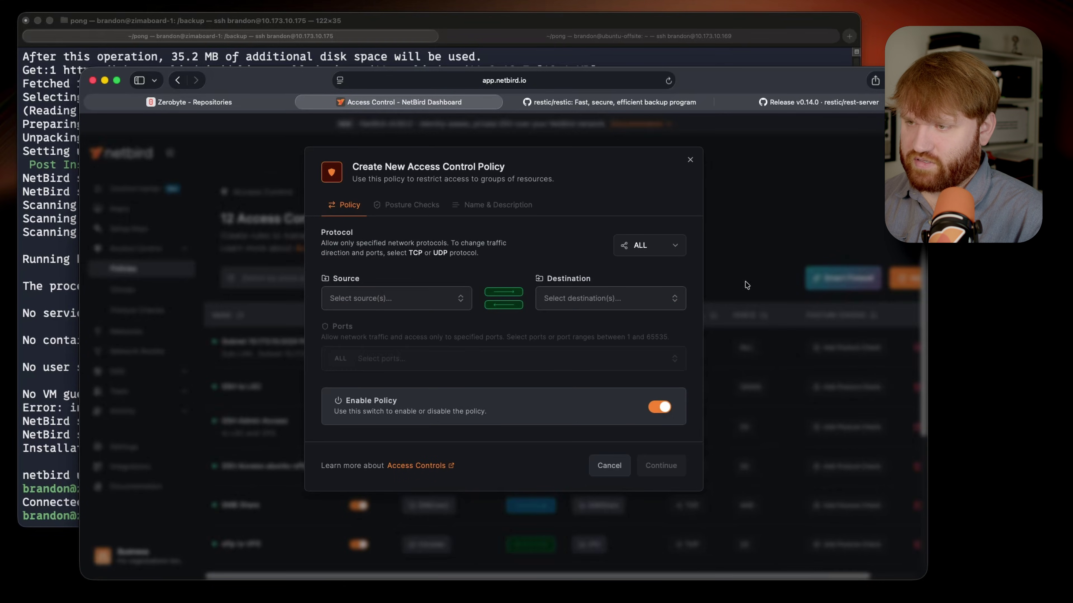
left_click(353, 298)
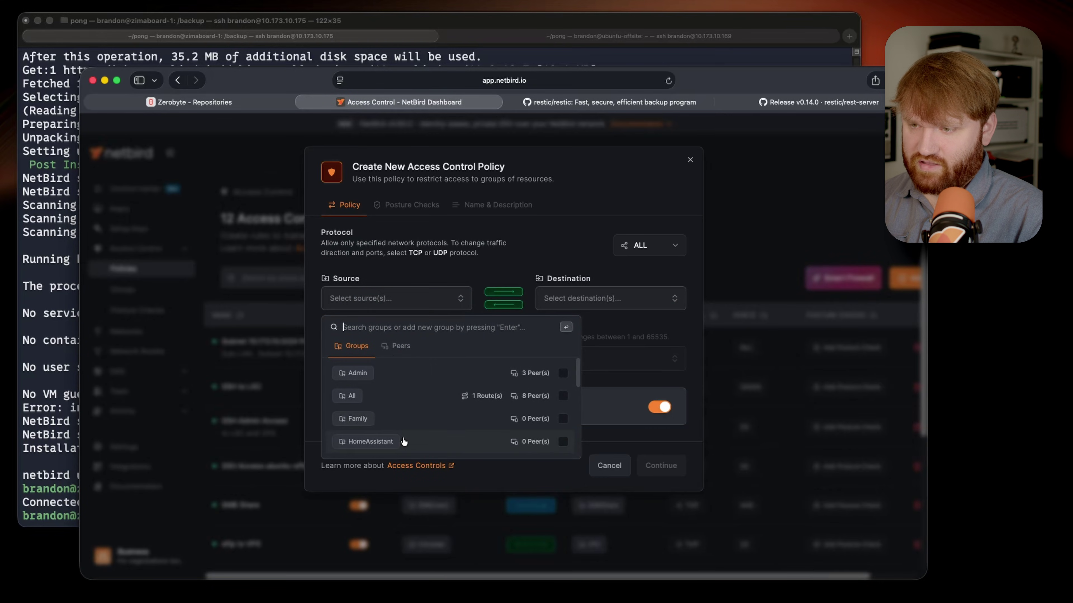
scroll(404, 442, "down", 3)
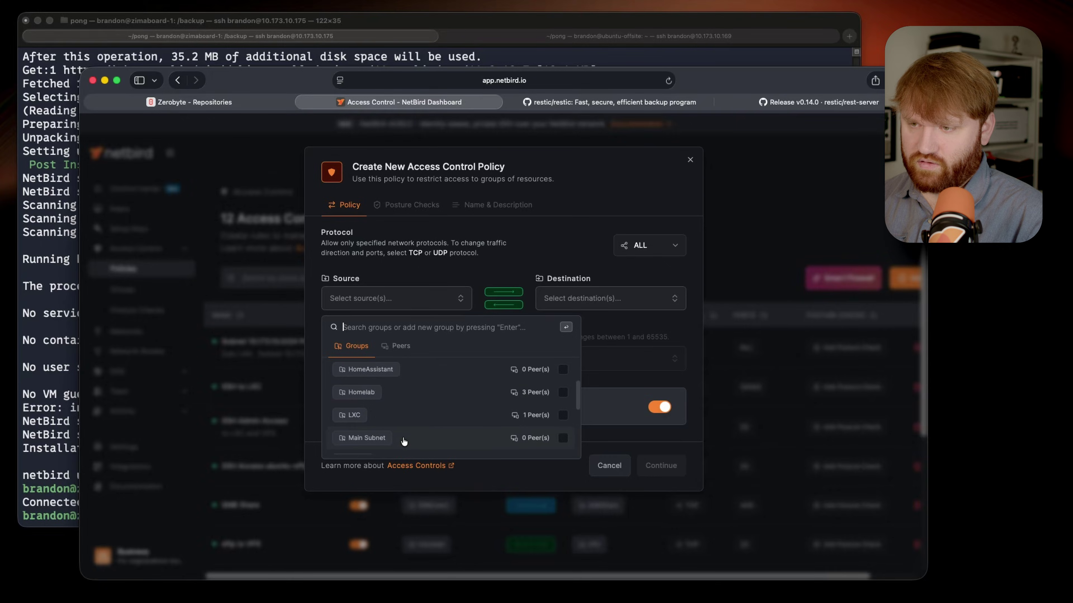
type("zer")
left_click(373, 398)
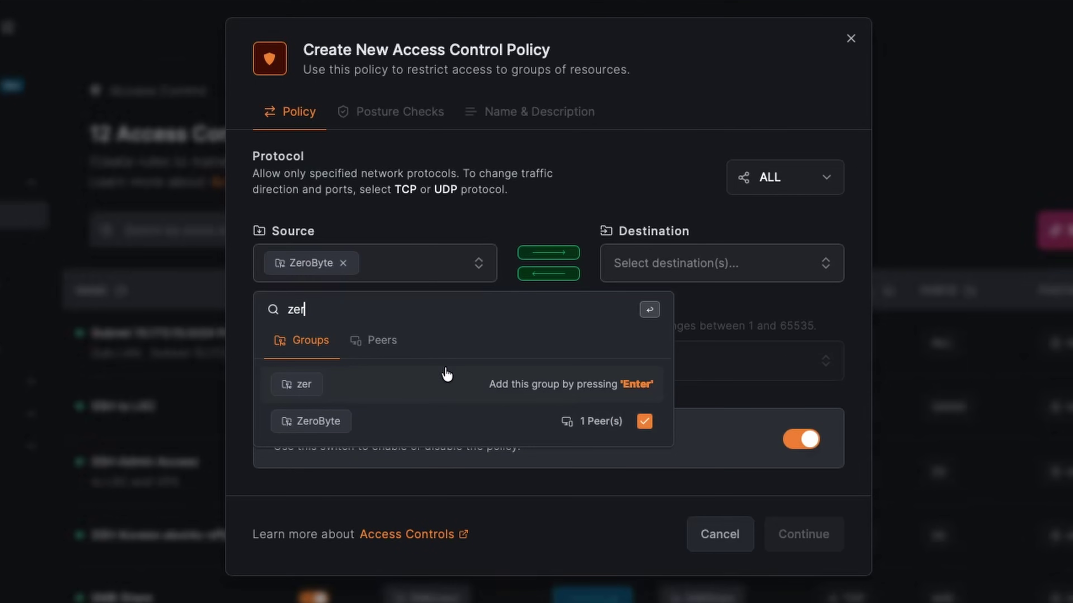
left_click(428, 211)
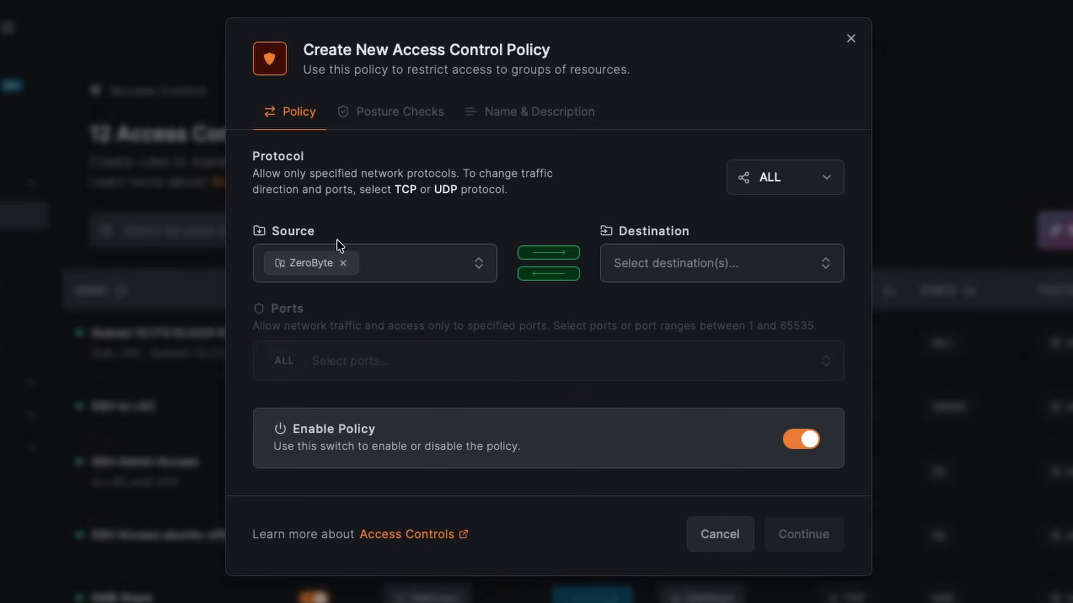
- Set the policy's destination to the VPS group, checking the ubuntu-offsite terminal session for the target machine
left_click(687, 264)
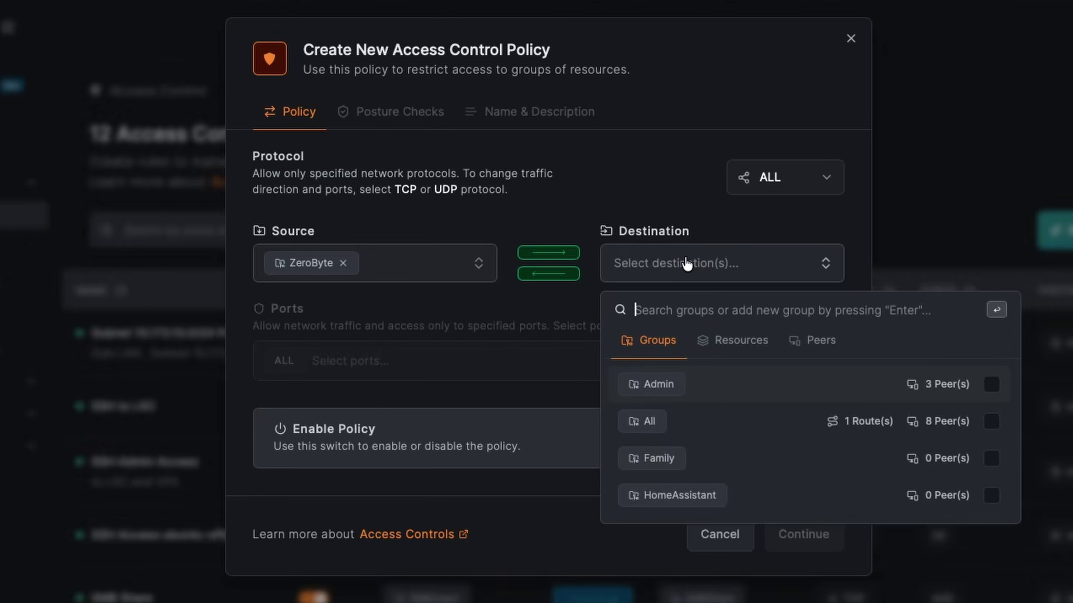
type("VPS")
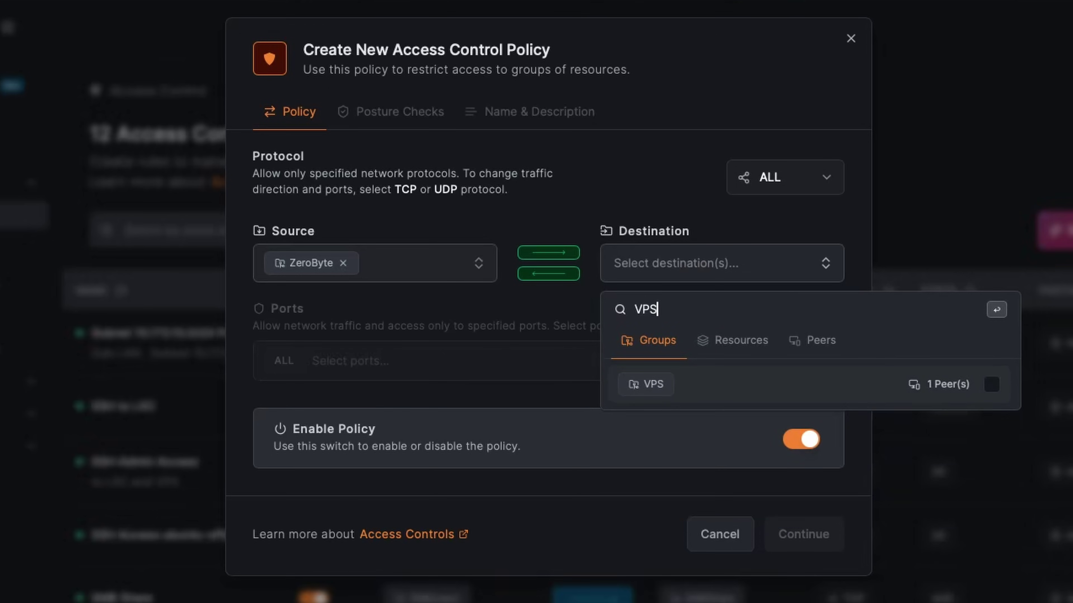
left_click(887, 390)
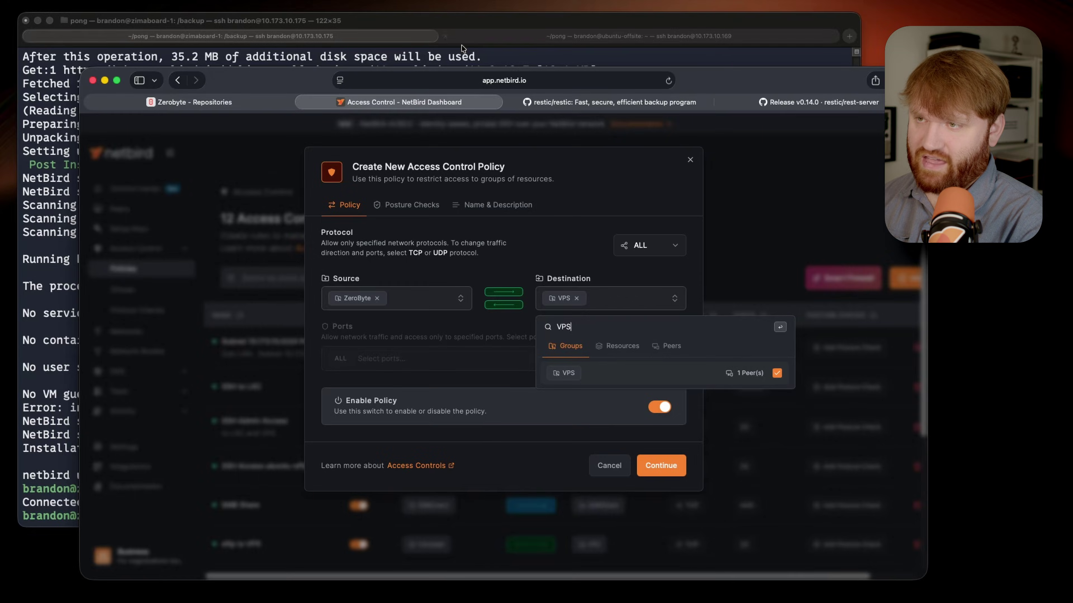
left_click(458, 36)
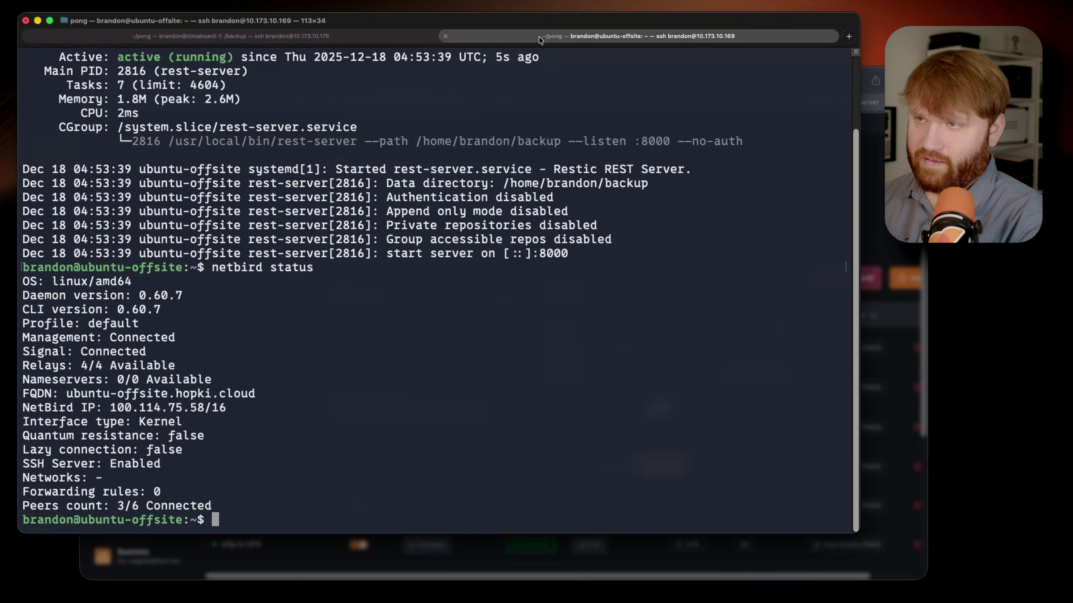
left_click(286, 38)
key("super+shift+bracketright")
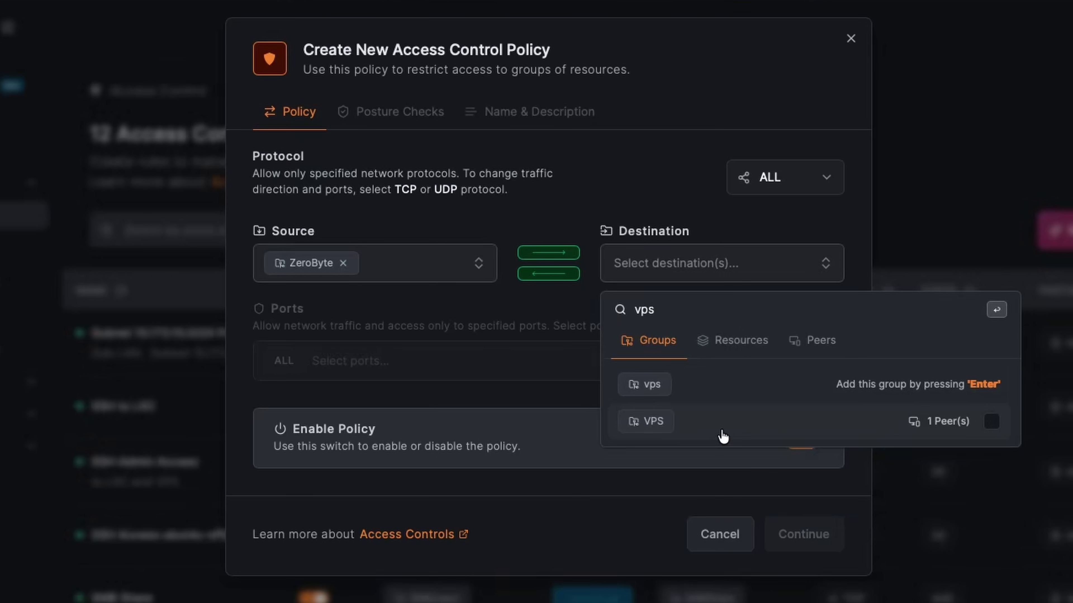
left_click(719, 434)
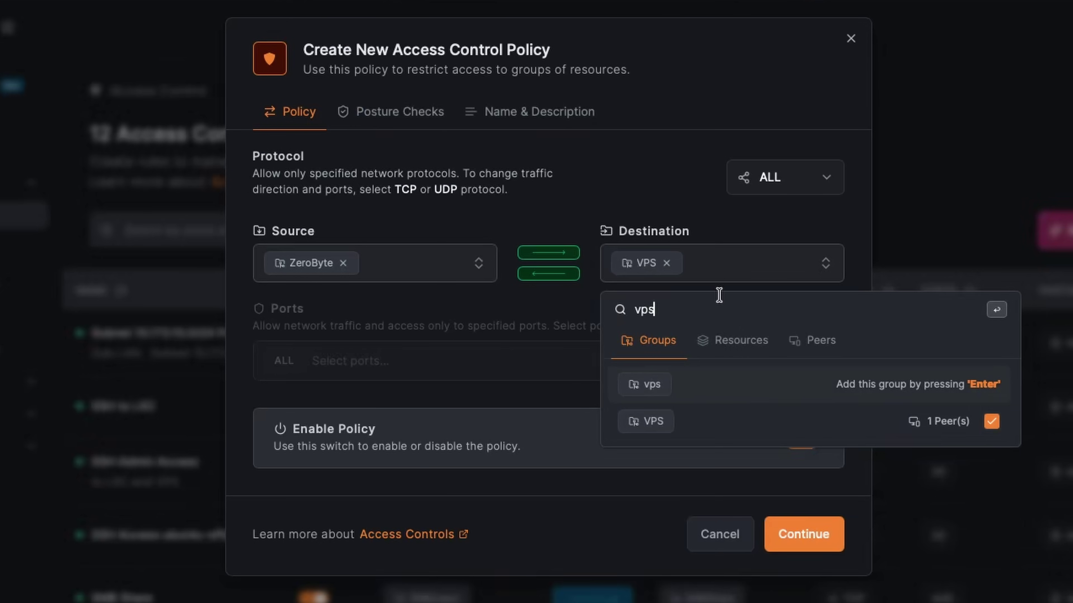
left_click(684, 198)
- Restrict the policy to the TCP protocol on port 8000
left_click(781, 179)
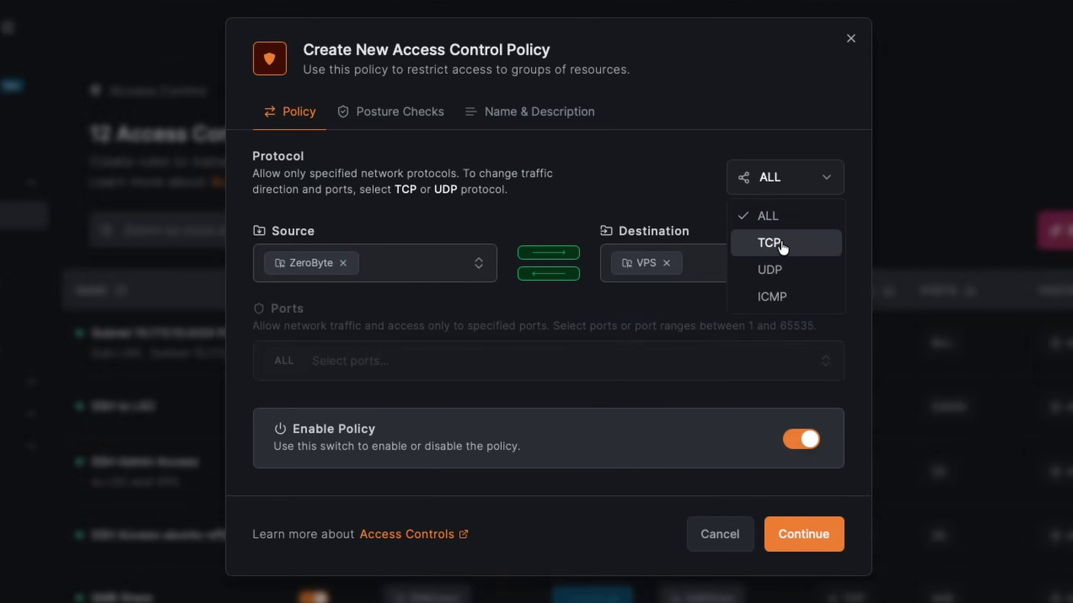
left_click(770, 244)
left_click(484, 378)
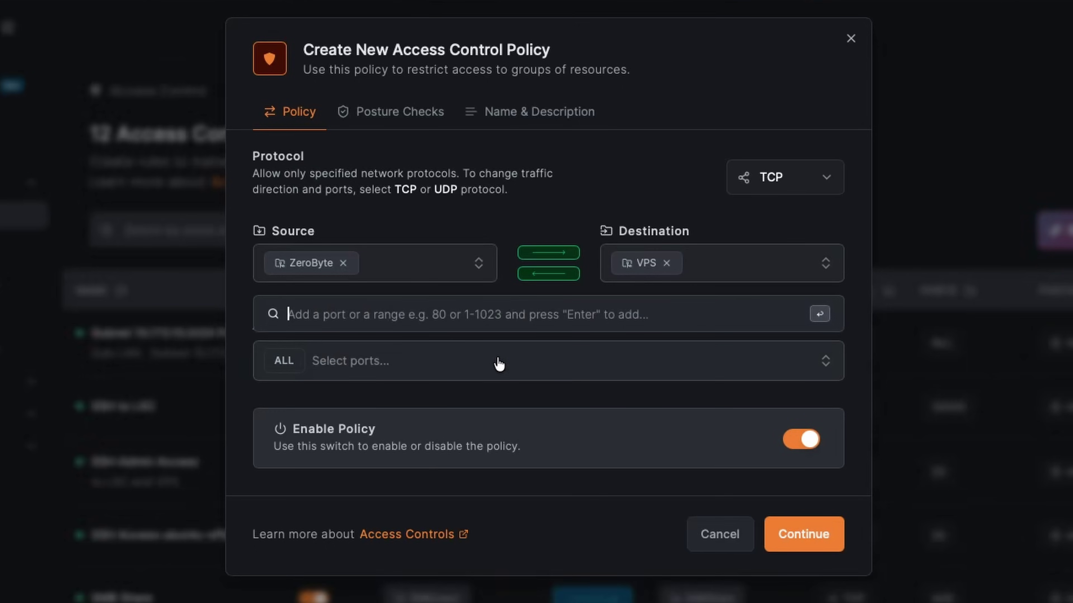
type("8000")
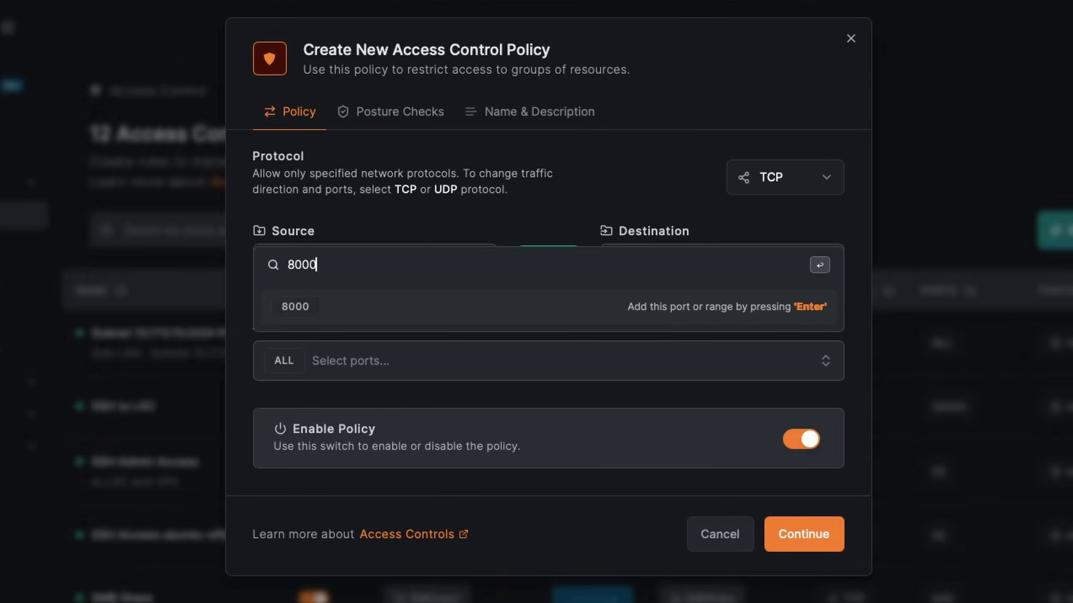
key("Return")
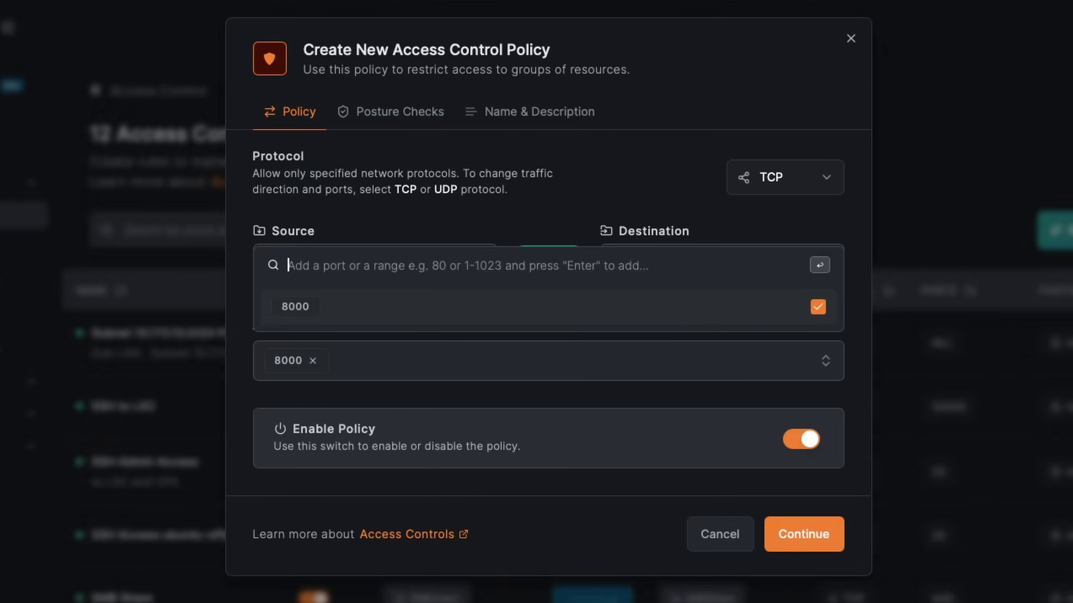
key("Escape")
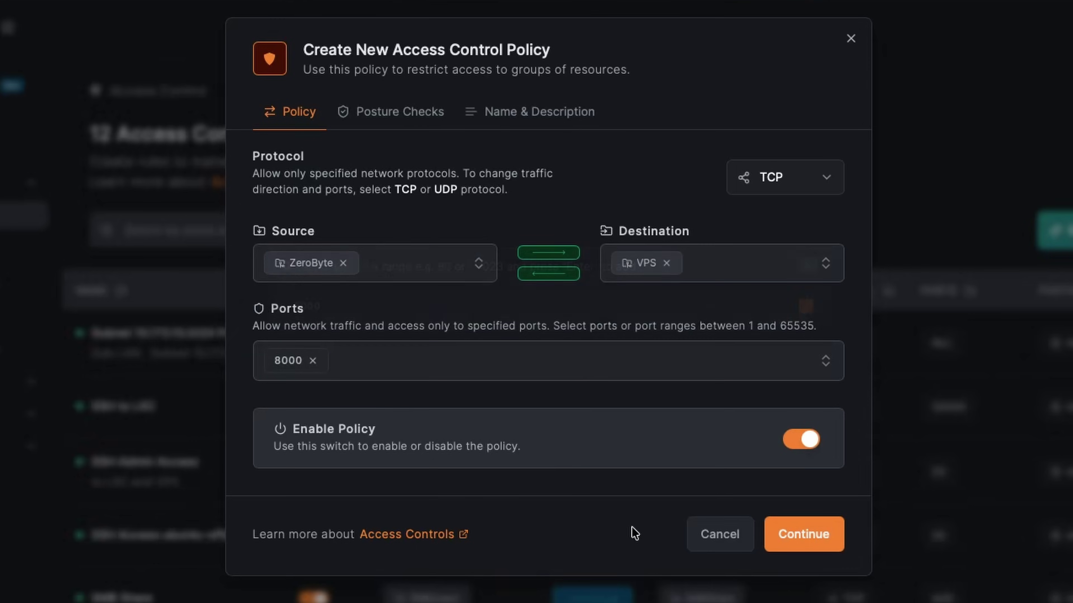
- Skip the posture checks, name the policy ZeroByte to VPS and add it
left_click(803, 535)
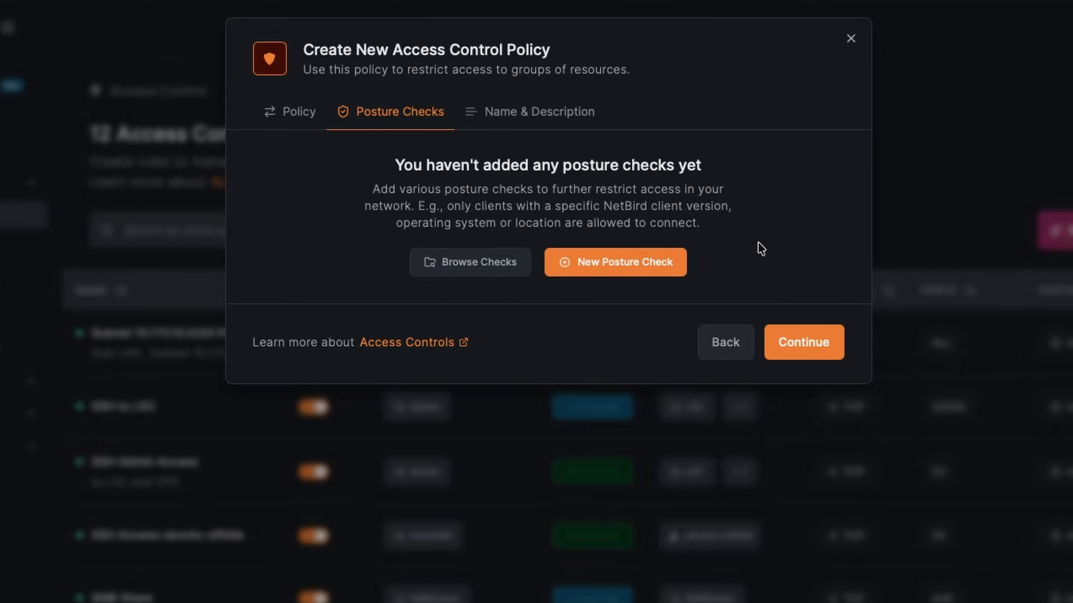
left_click(819, 342)
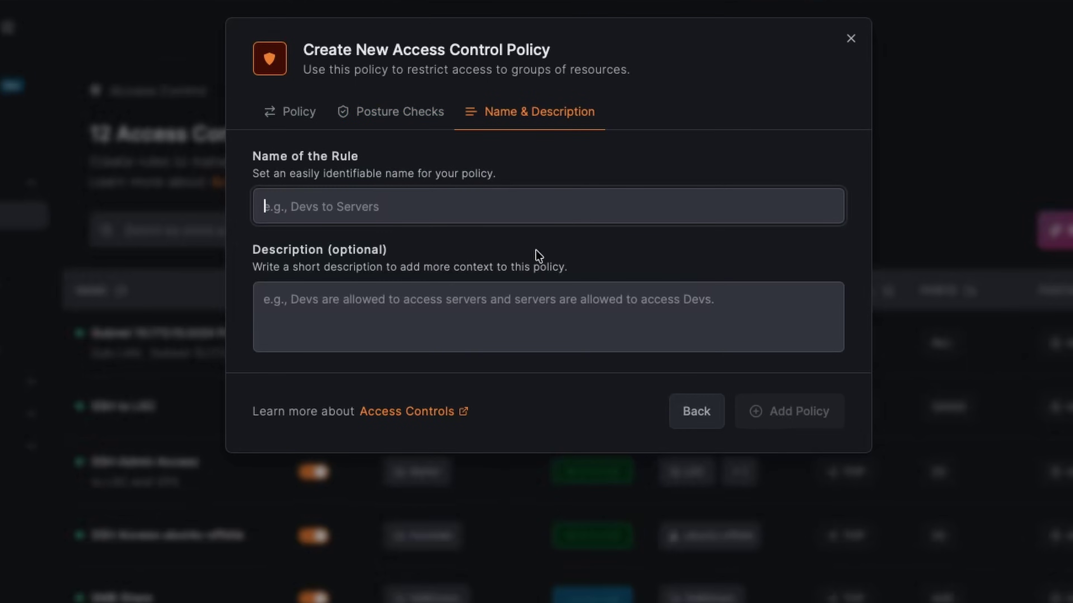
type("ZeroByte ")
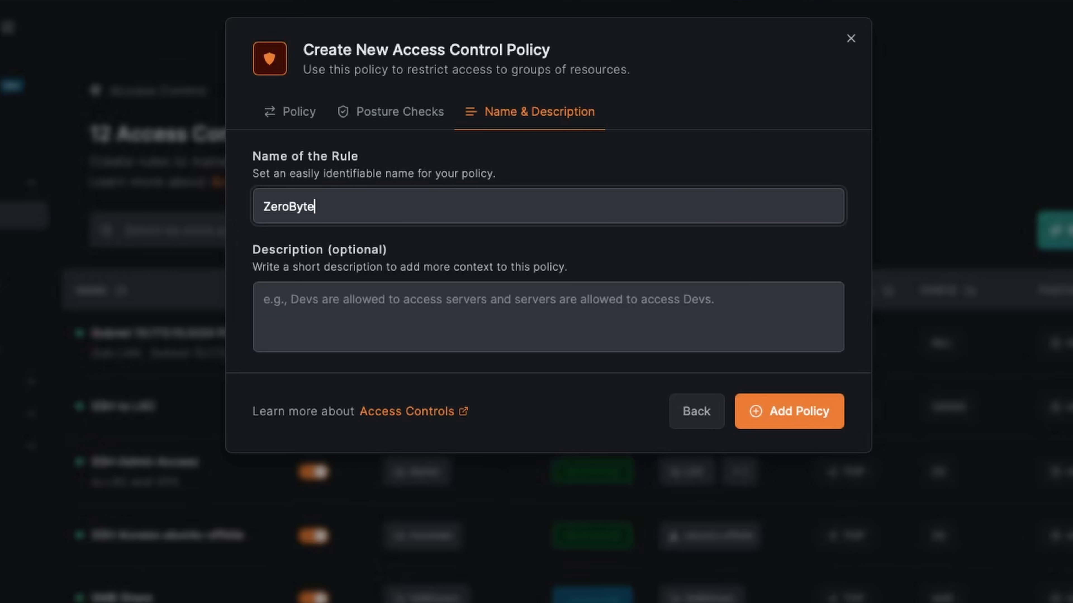
type("to VPS")
key("Return")
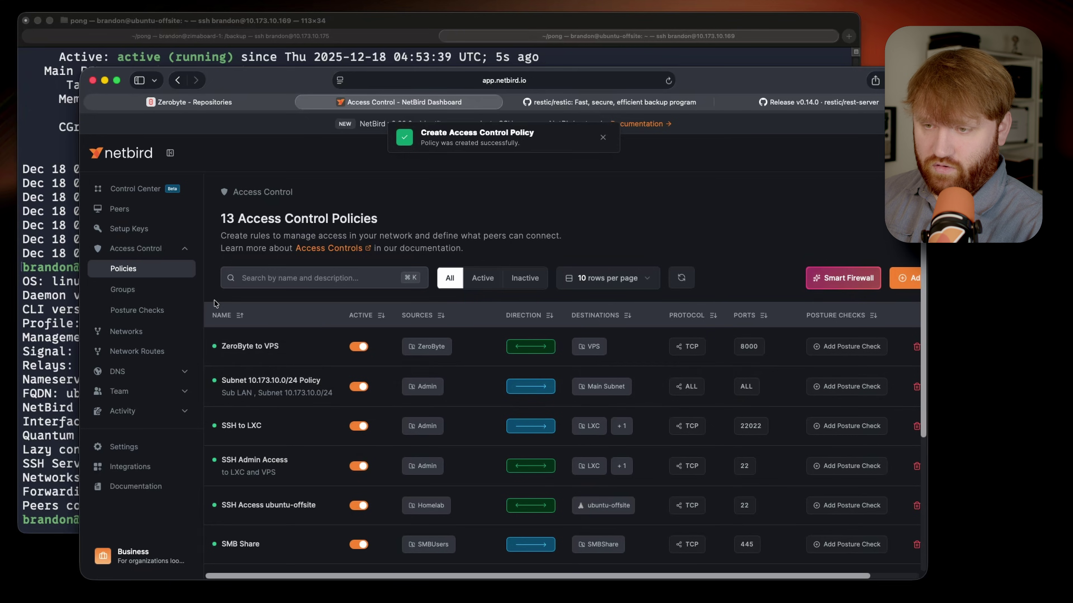
- Copy the ubuntu-offsite peer's domain name from NetBird, switch to Zerobyte and start a new repository
left_click(142, 214)
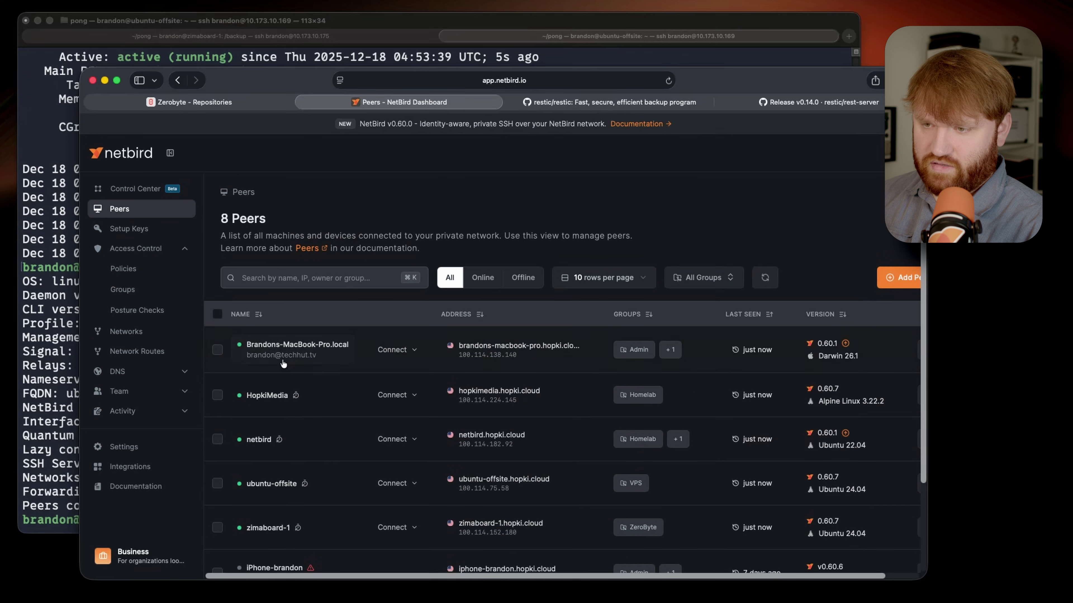
left_click(553, 481)
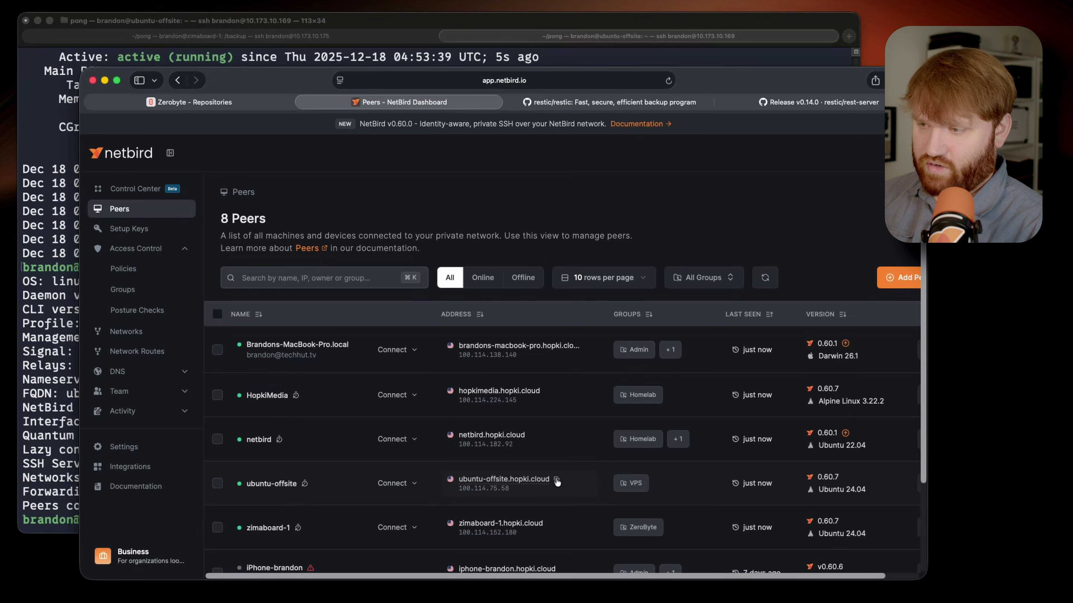
left_click(190, 102)
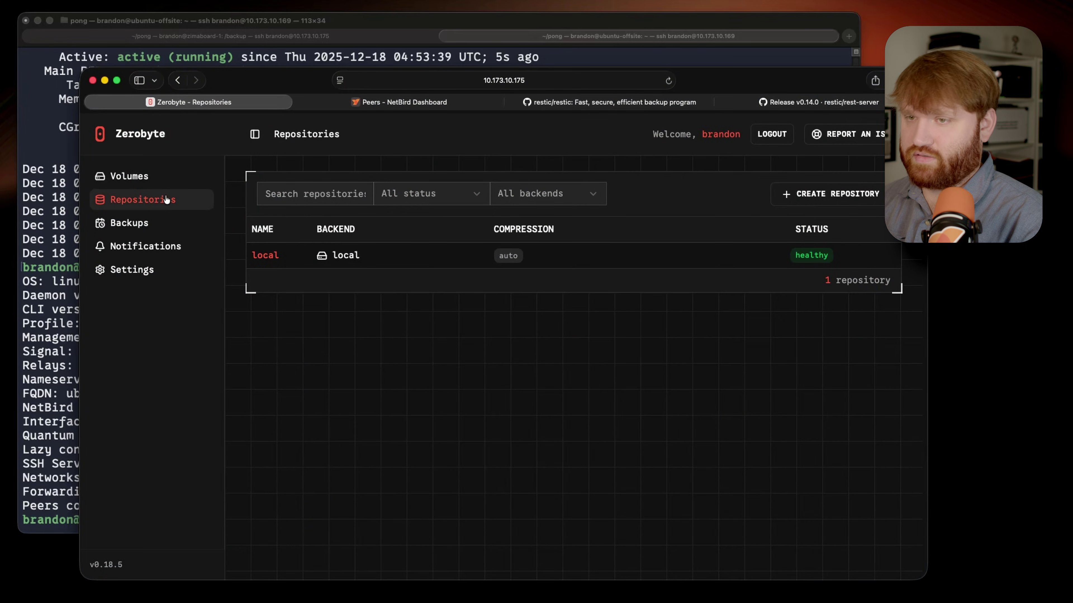
left_click(830, 194)
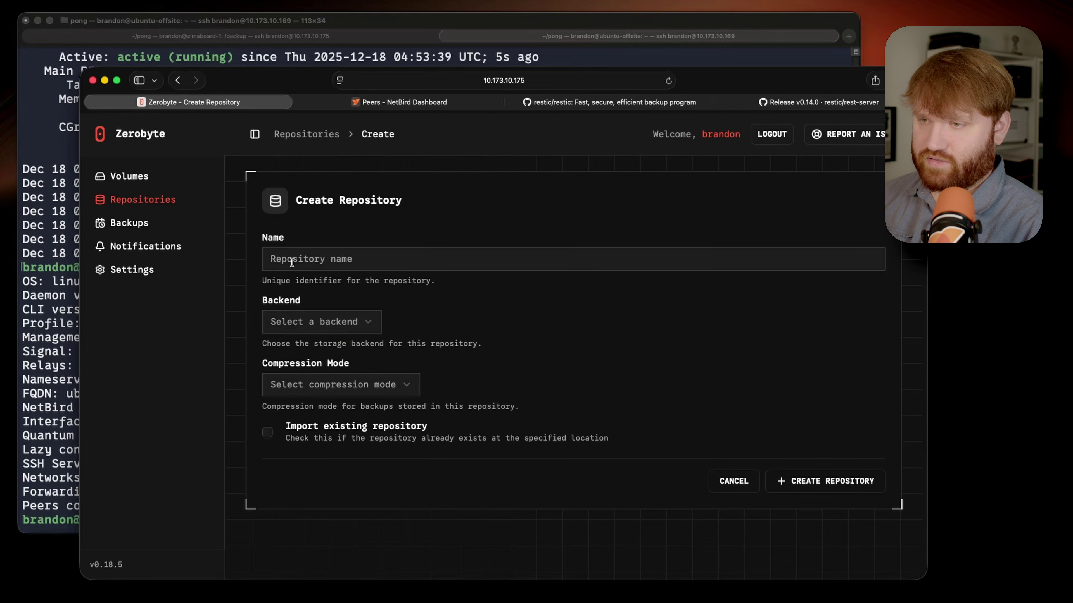
- Choose REST Server as the repository's backend and name the repository ubuntu-offsite
left_click(349, 322)
left_click(307, 441)
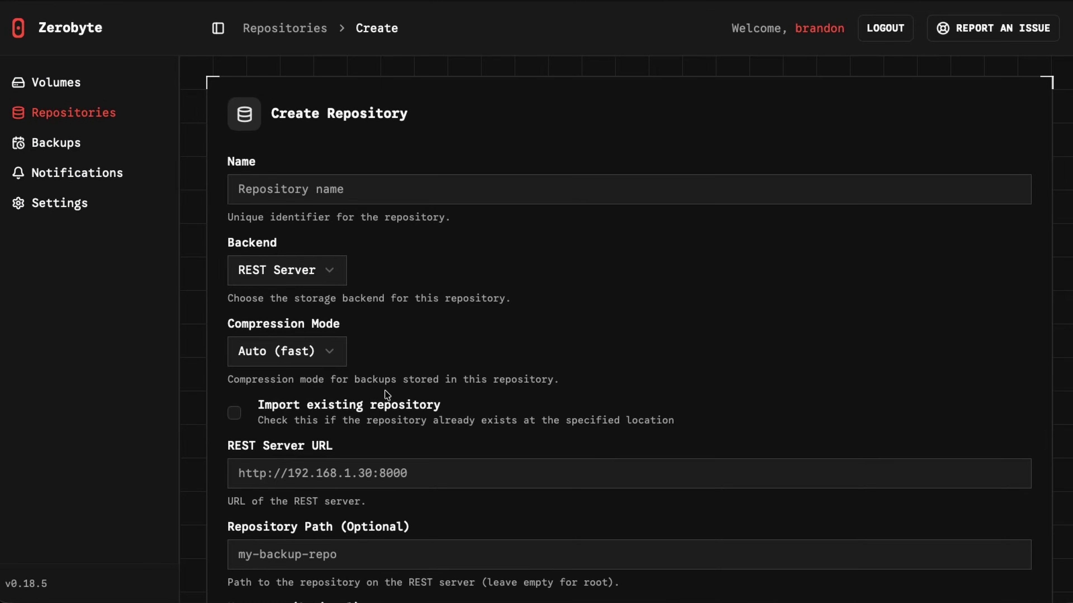
left_click(457, 182)
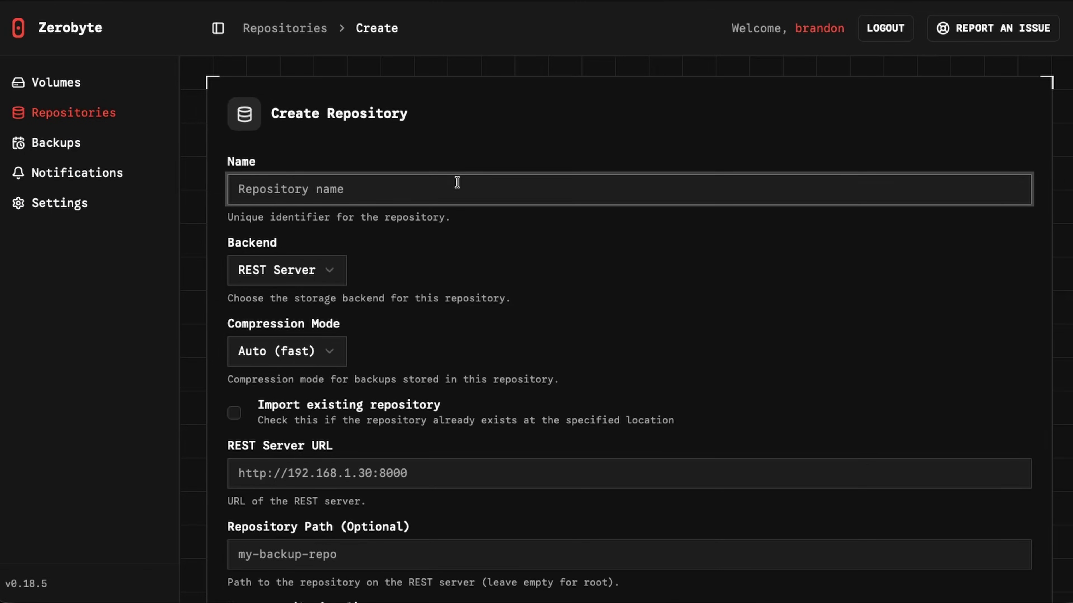
type("o")
key("BackSpace")
type("ubuntu")
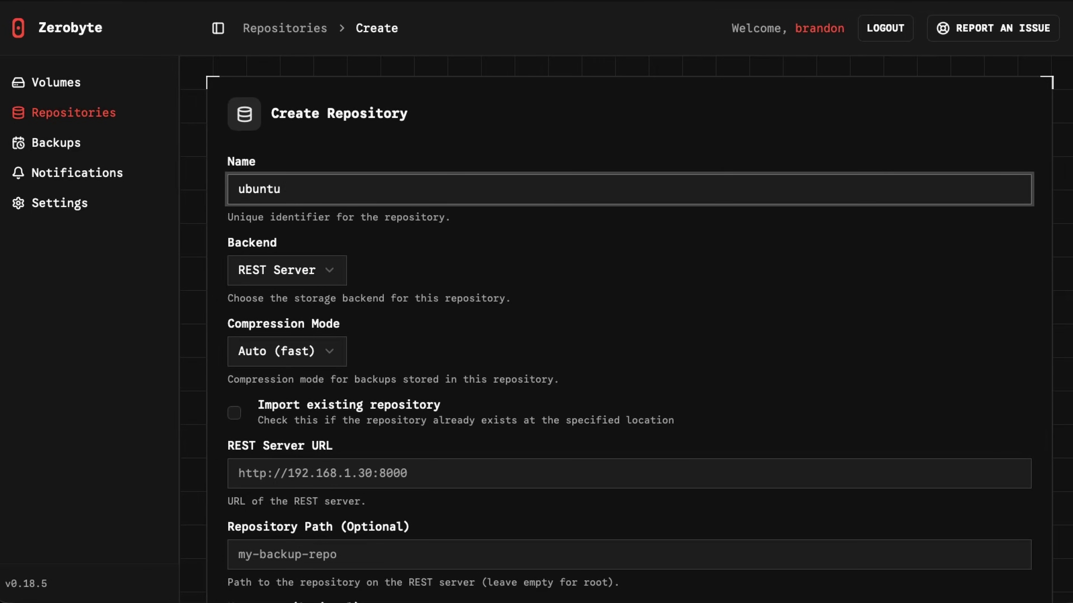
type("-offsite")
scroll(419, 349, "down", 3)
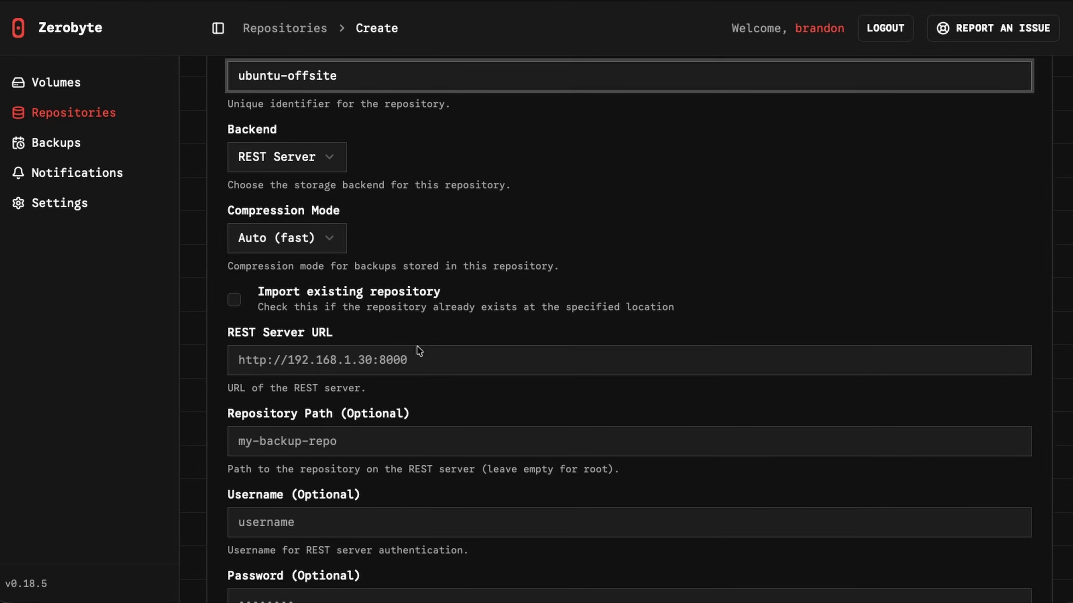
left_click(304, 358)
type("http://")
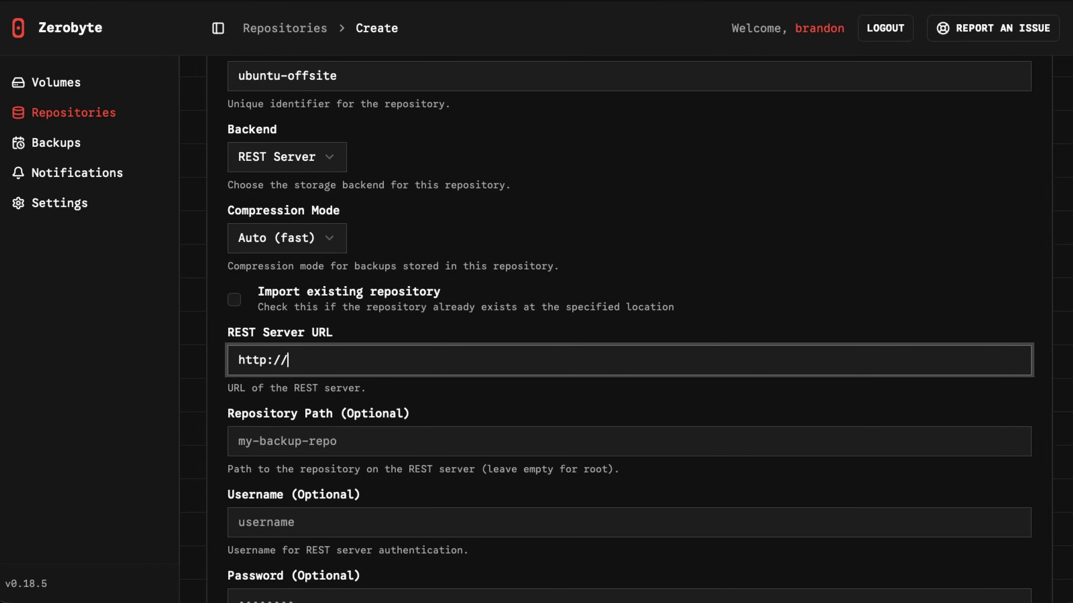
type("ubuntu-offsite.hopki.cloud:")
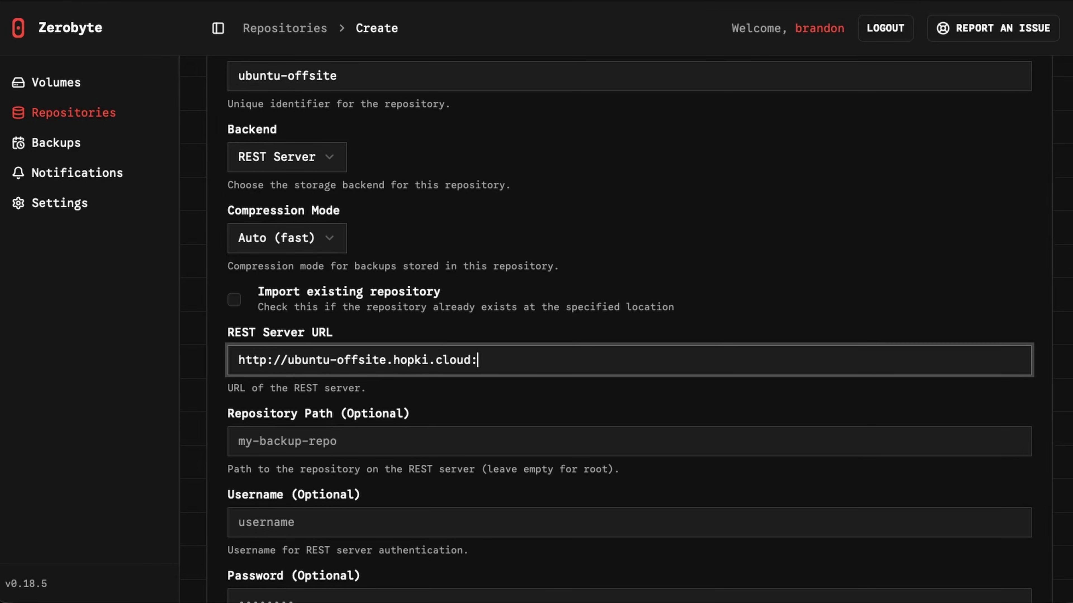
type("8000")
- Enter the REST server username, leave the password empty, create the repository and review its configuration
scroll(364, 436, "down", 3)
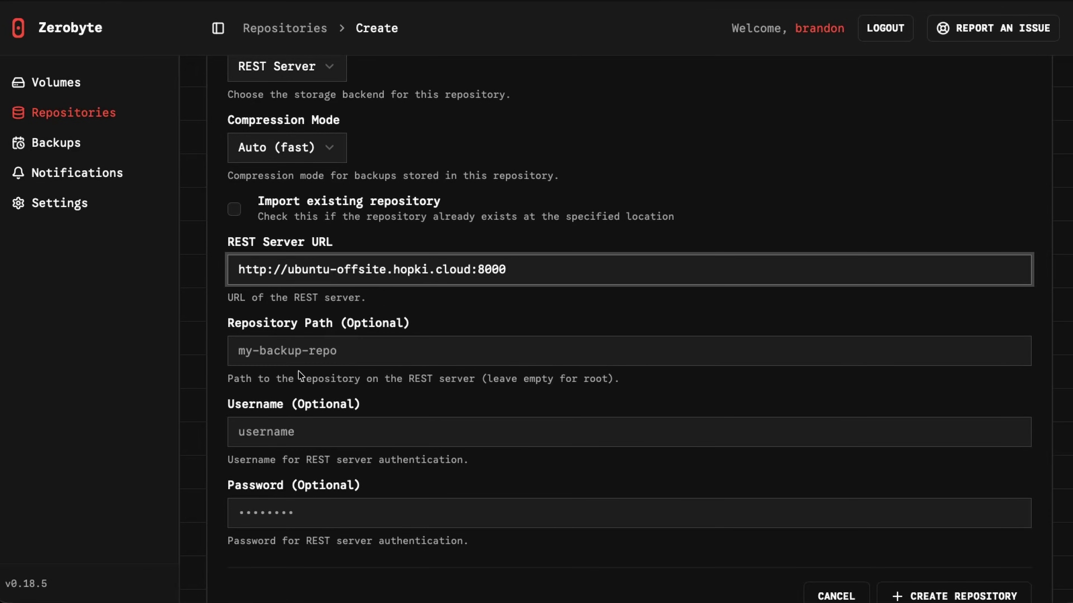
left_click(262, 434)
type("brandon")
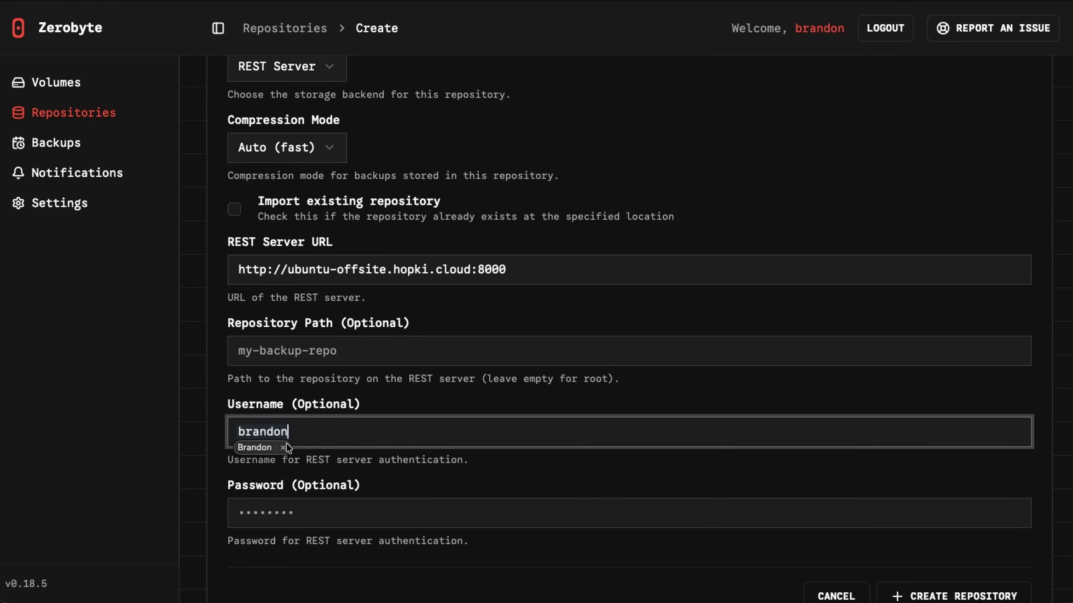
left_click(282, 447)
scroll(870, 502, "down", 1)
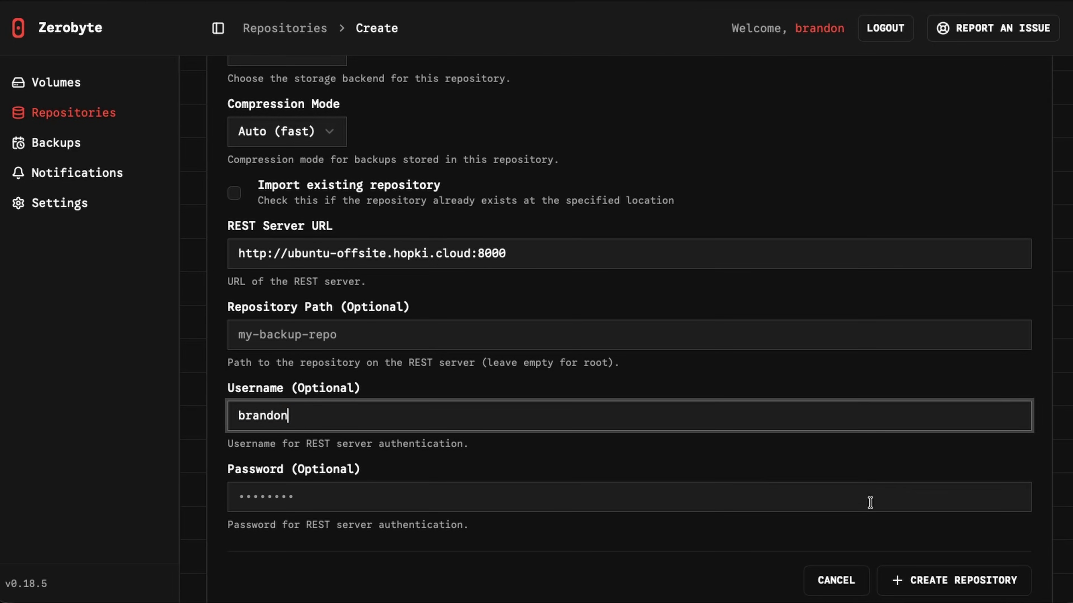
left_click(957, 582)
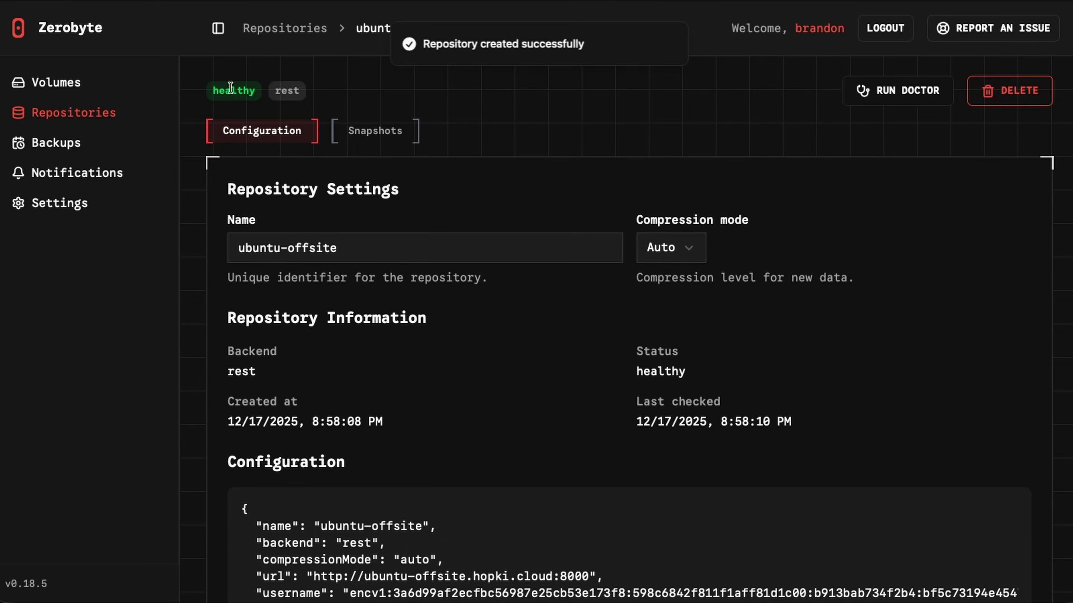
scroll(634, 139, "down", 2)
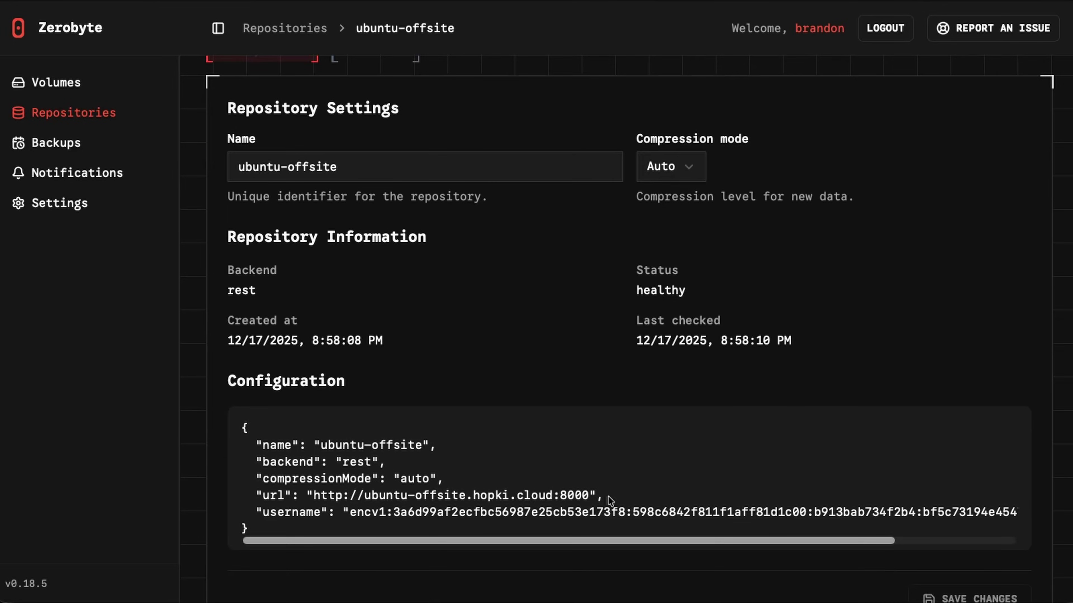
- Check the REST server URL in the ubuntu-offsite repository's configuration
left_click_drag(608, 502, 255, 499)
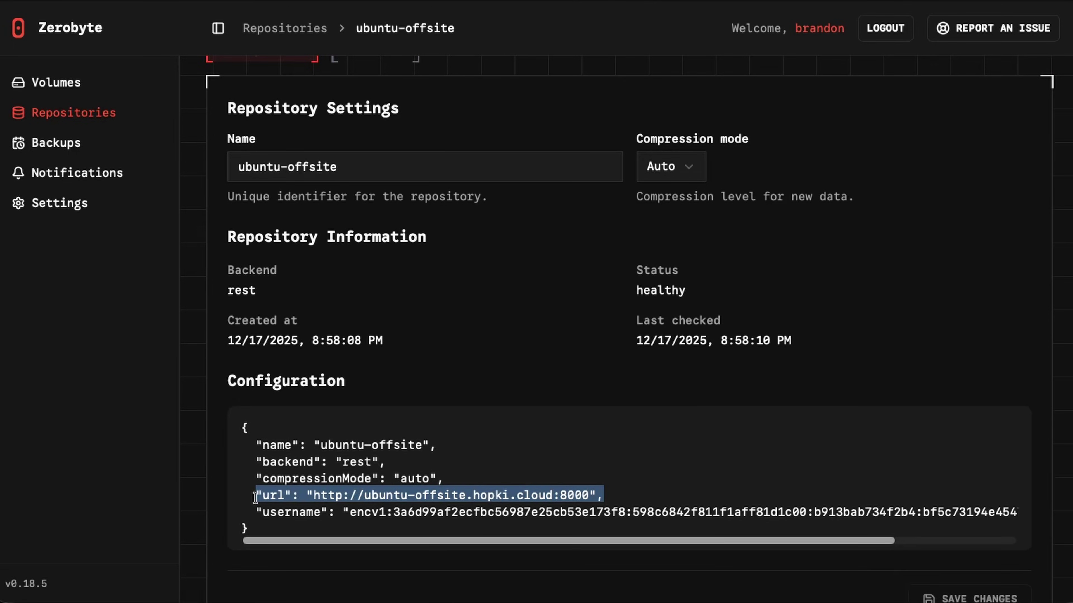
left_click(702, 498)
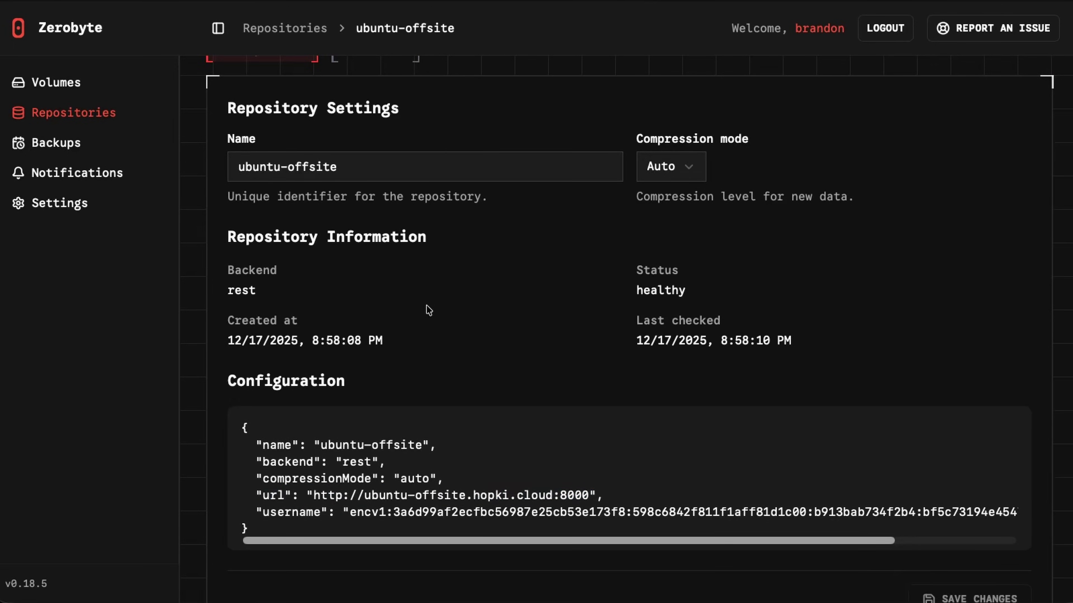
scroll(428, 311, "up", 2)
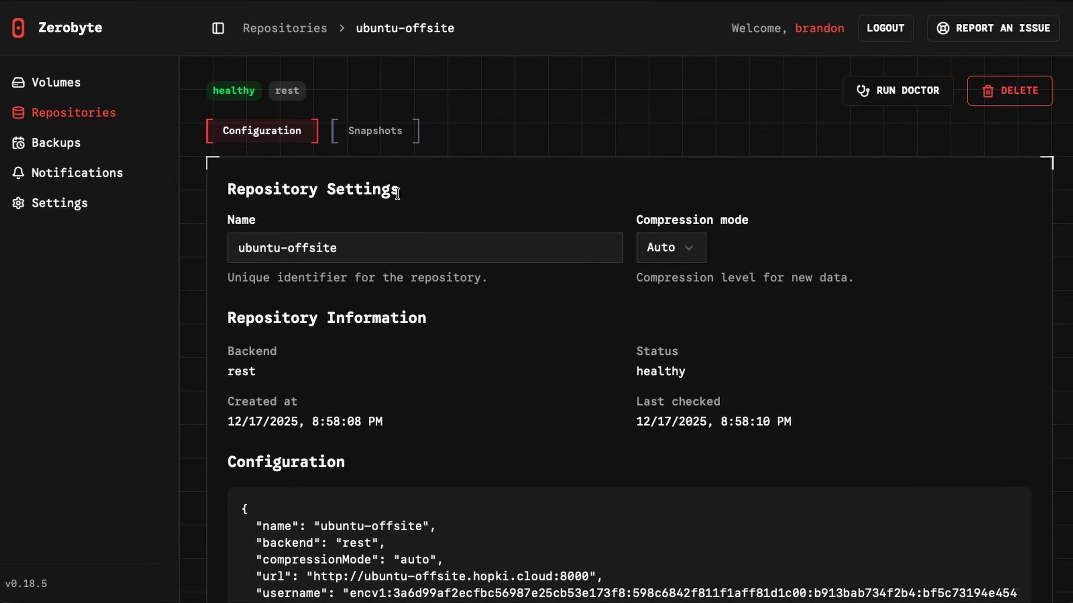
- Start a new backup job and choose ncdata as the volume to back up
left_click(76, 146)
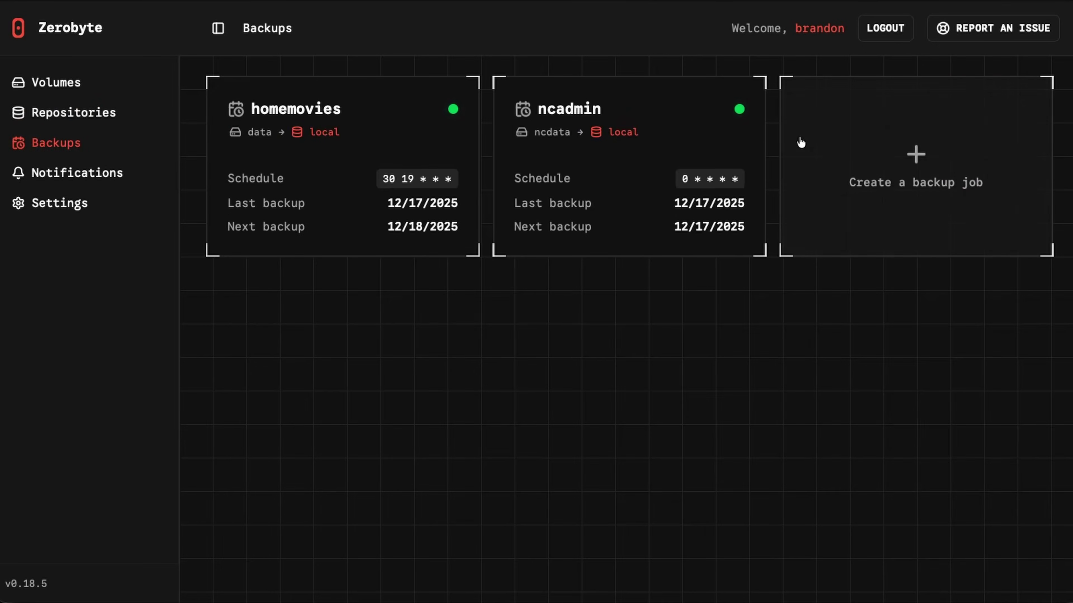
left_click(958, 186)
left_click(363, 117)
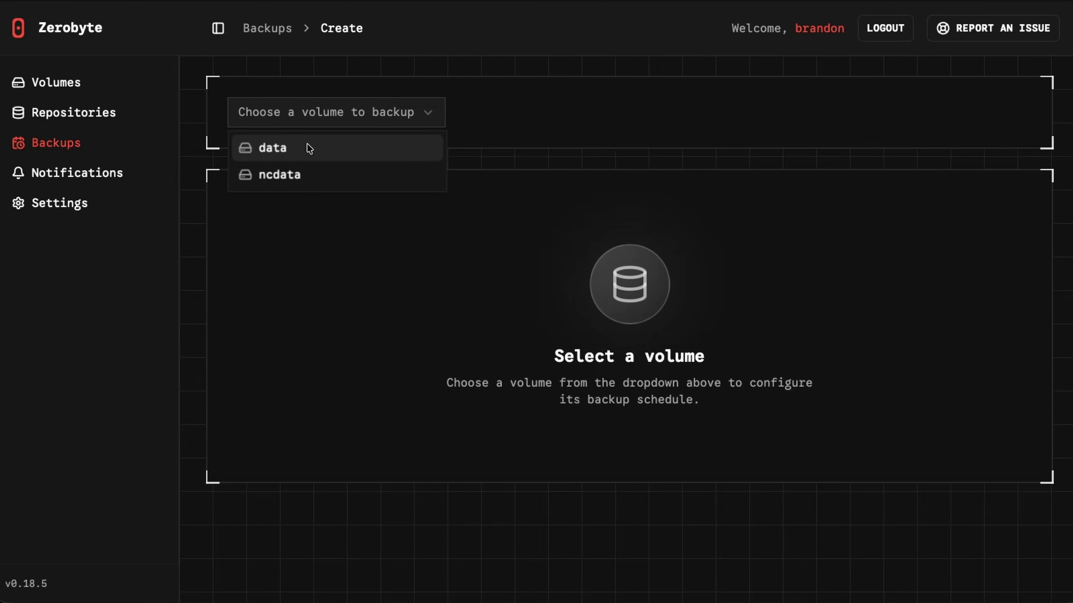
left_click(284, 176)
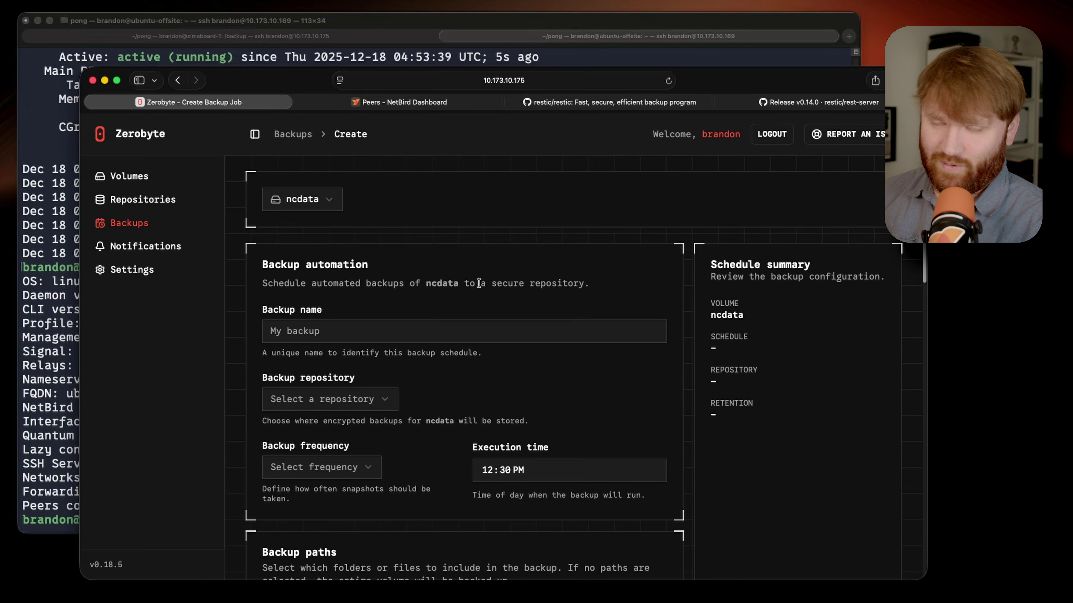
- Name the backup docs-offsite and select ubuntu-offsite as its backup repository
scroll(479, 283, "down", 2)
left_click(434, 266)
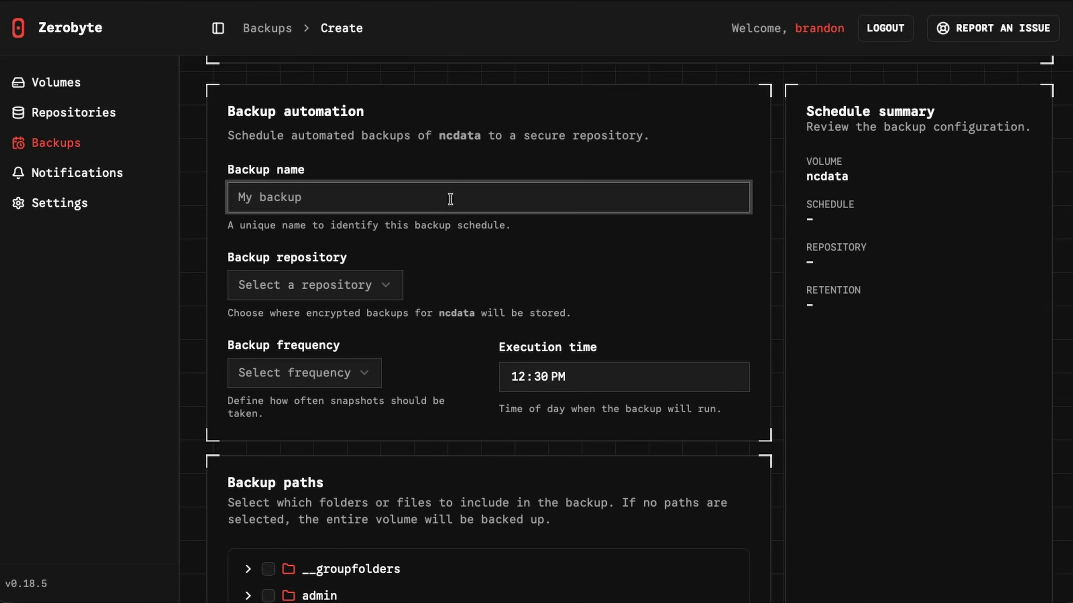
type("docs-offsite")
left_click(341, 283)
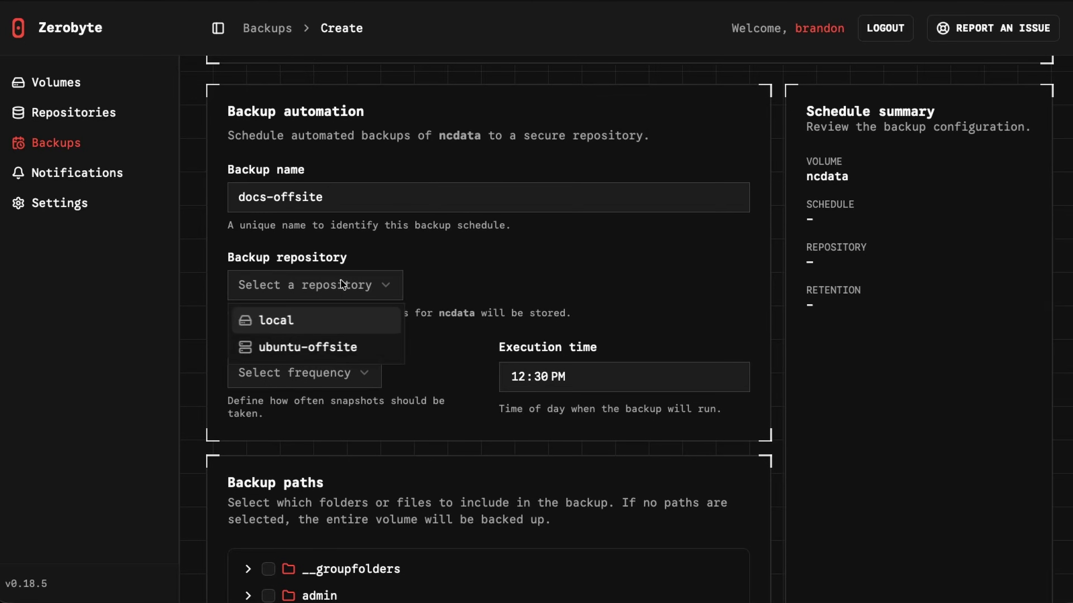
left_click(335, 350)
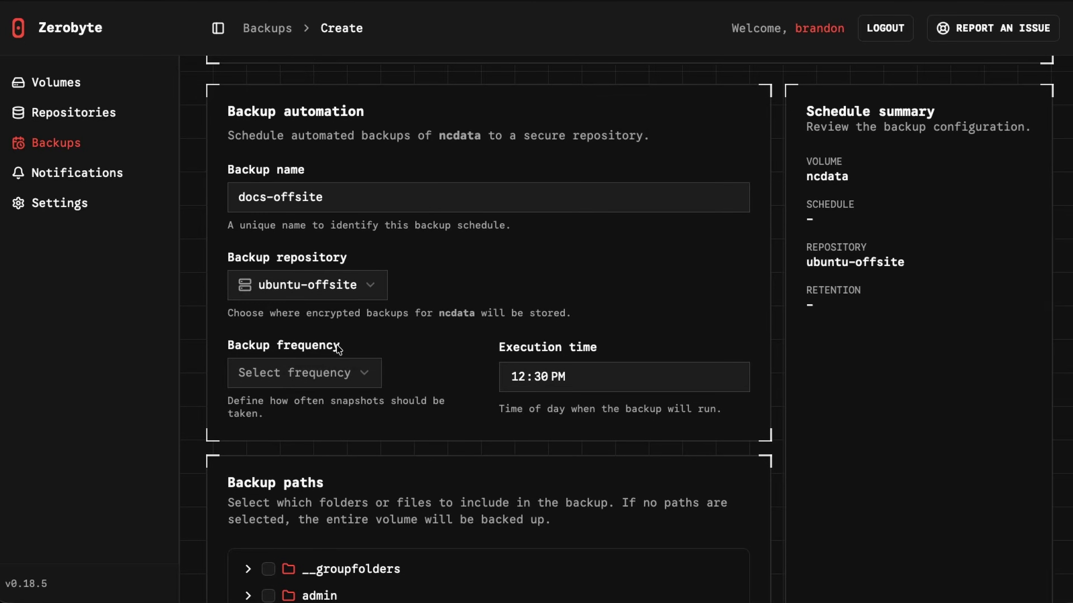
- Set the backup frequency of the docs-offsite job to Daily
scroll(296, 359, "down", 1)
left_click(284, 355)
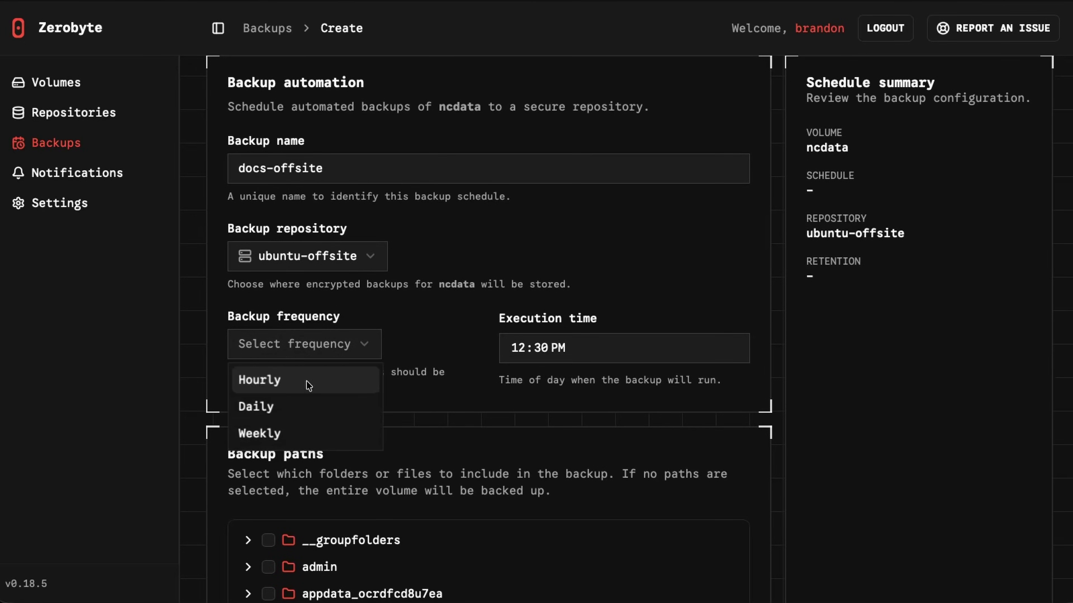
left_click(275, 407)
- Include only the folder admin/files/Documents/Forms in the backup paths
scroll(534, 252, "down", 4)
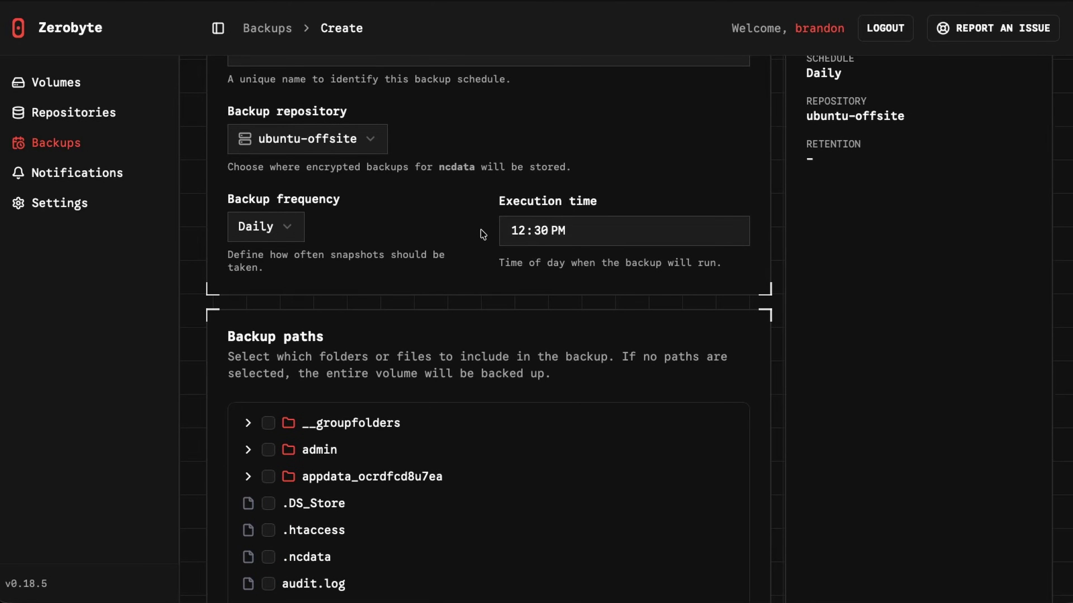
scroll(452, 231, "down", 3)
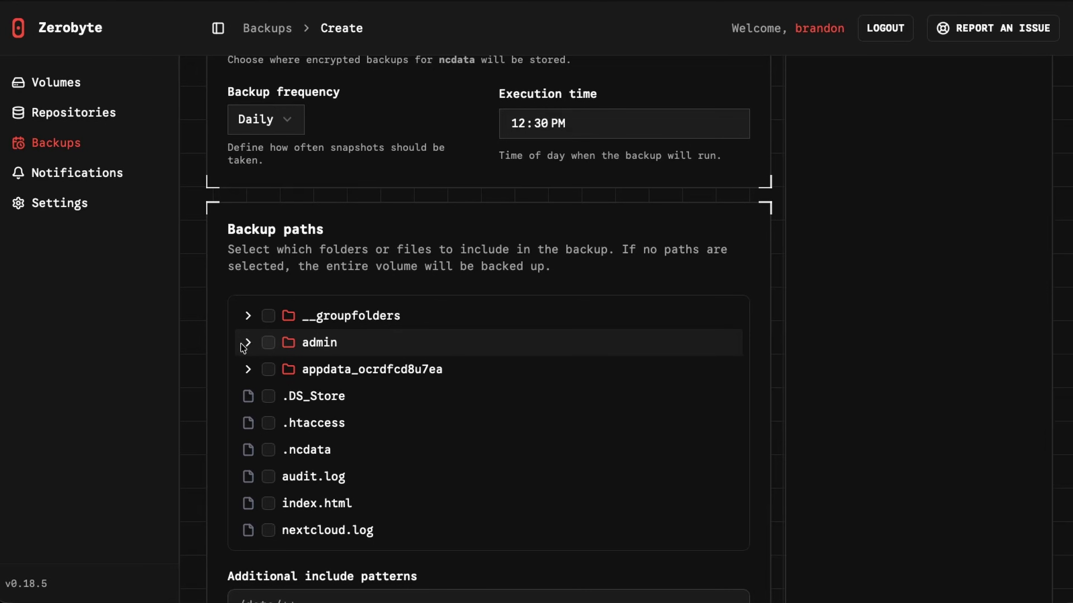
left_click(246, 343)
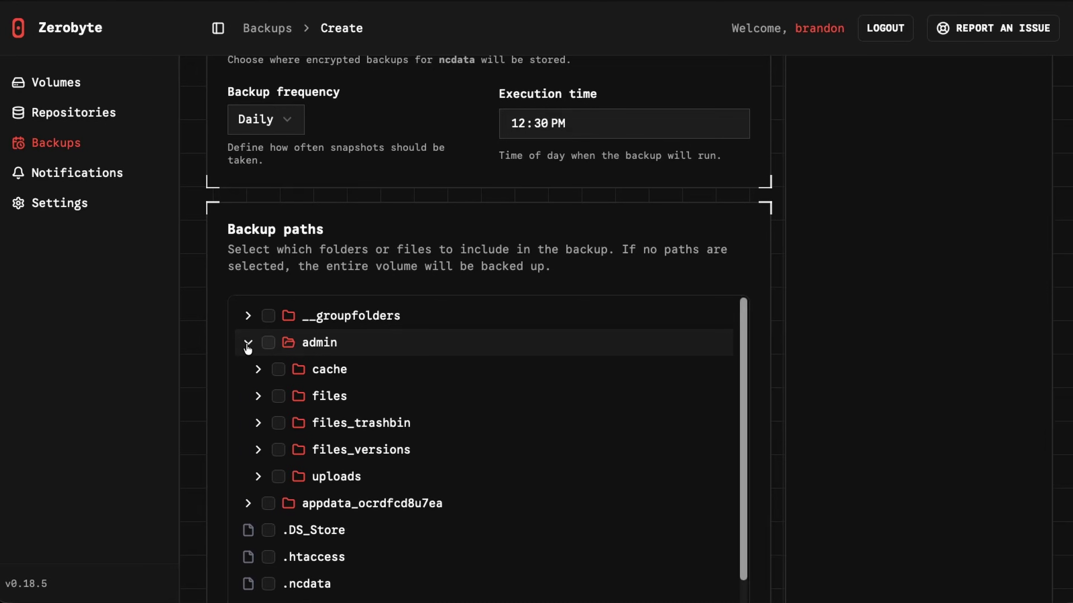
left_click(256, 396)
scroll(271, 427, "down", 2)
left_click(268, 390)
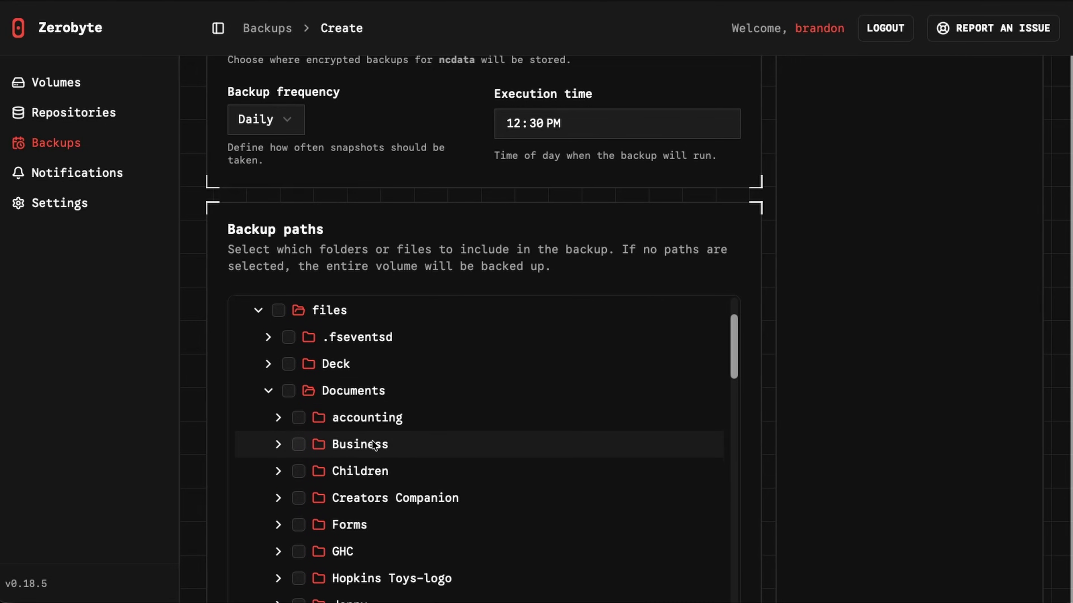
scroll(374, 446, "down", 2)
left_click(299, 434)
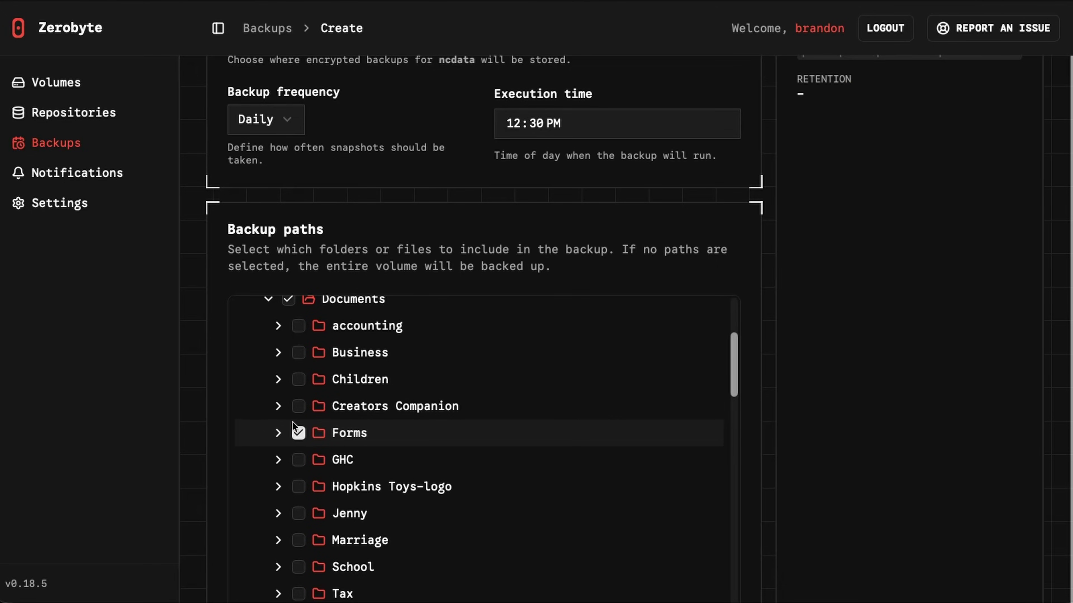
- Leave the include and exclude patterns empty and set retention to the last 10 snapshots and 5 daily snapshots
scroll(821, 372, "down", 5)
scroll(821, 371, "down", 2)
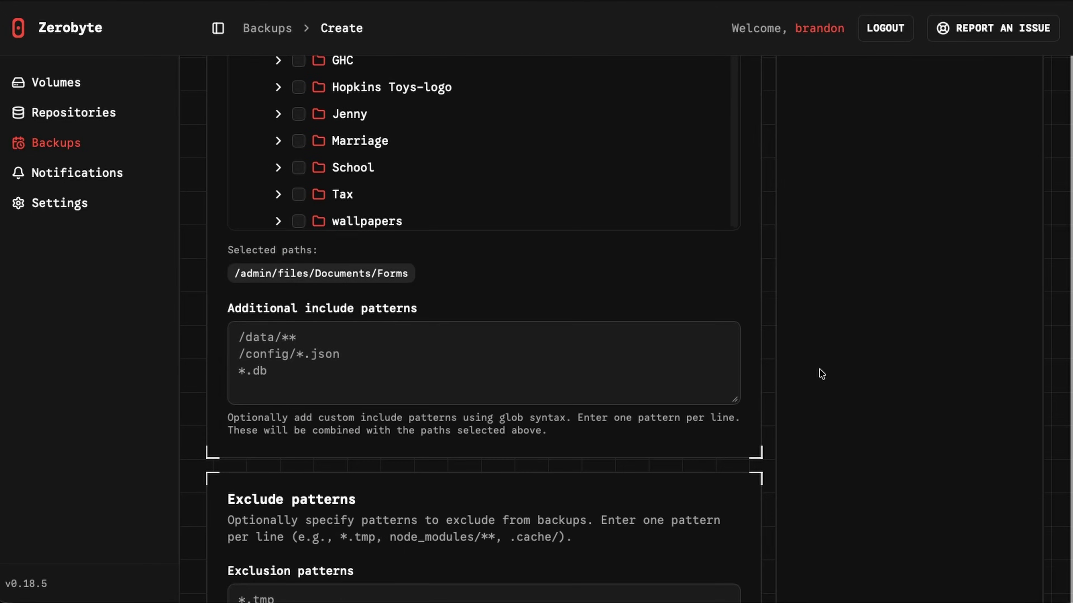
scroll(572, 470, "down", 5)
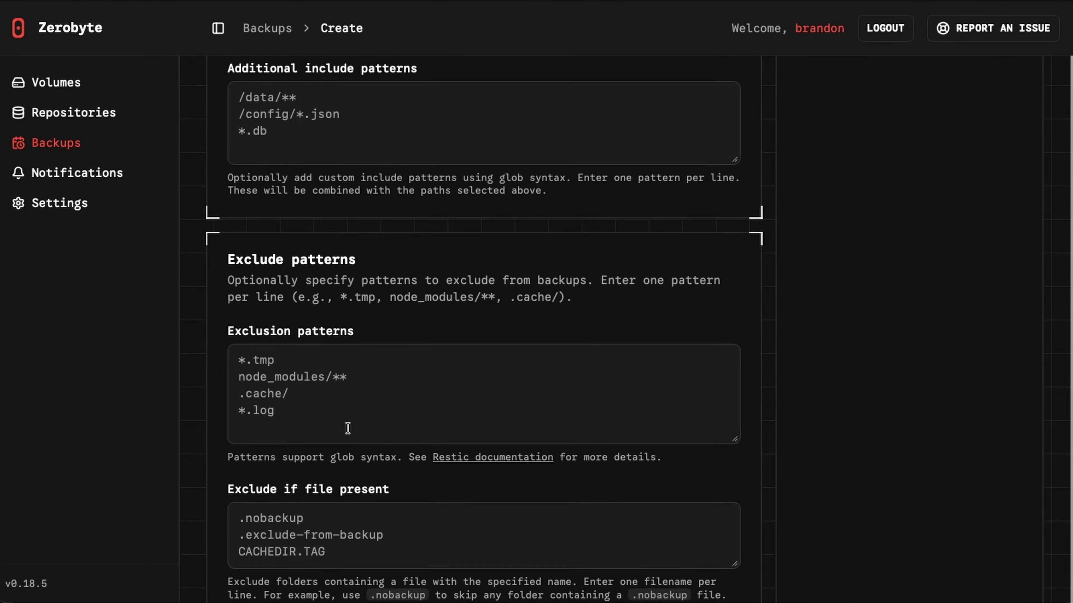
scroll(373, 357, "down", 5)
scroll(426, 439, "down", 6)
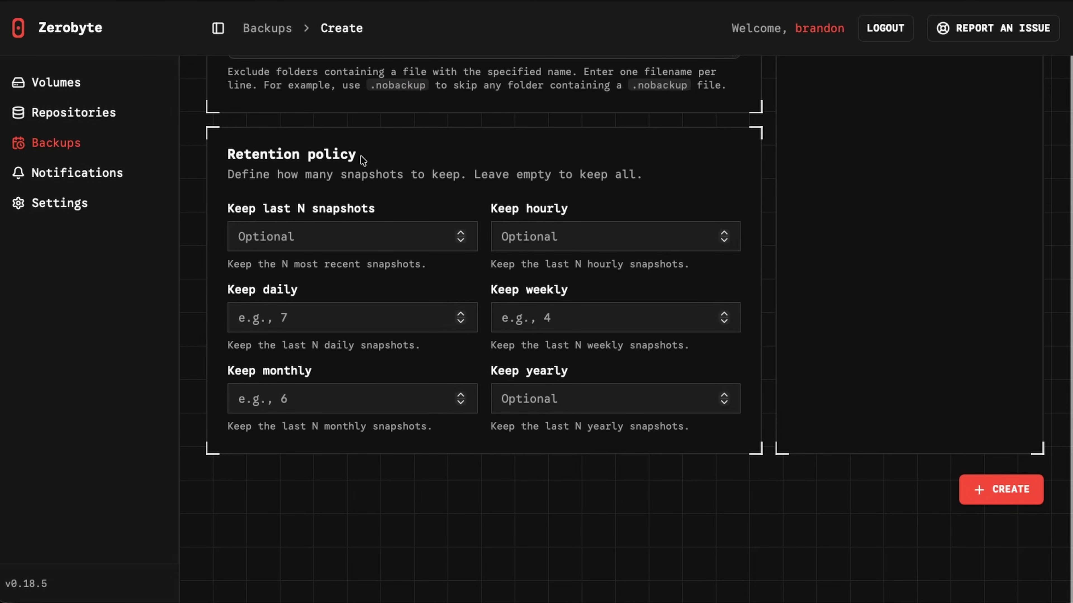
left_click(295, 235)
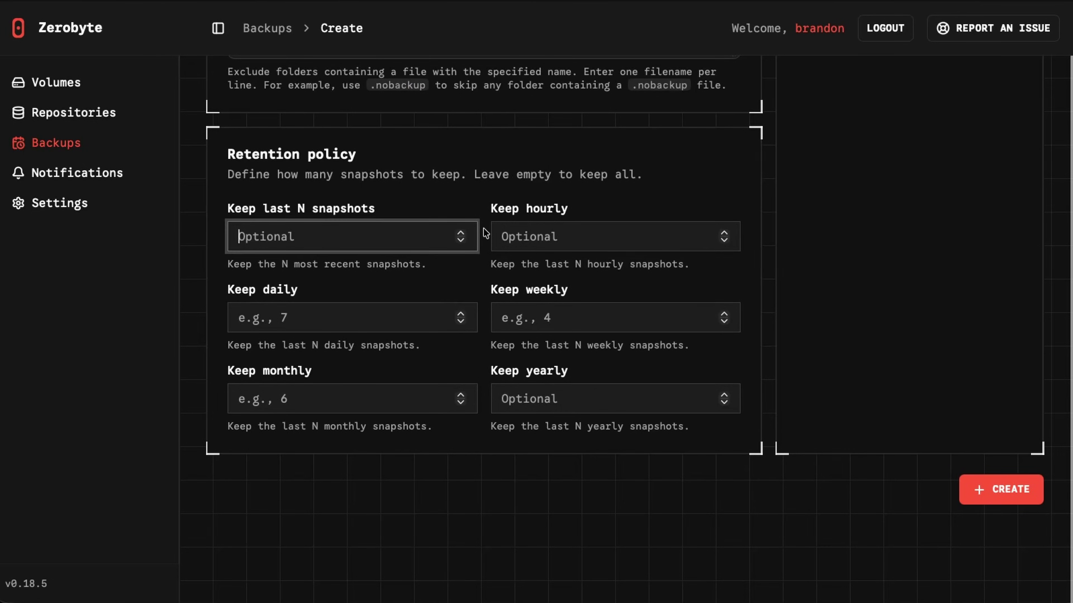
type("10")
left_click(355, 318)
type("5")
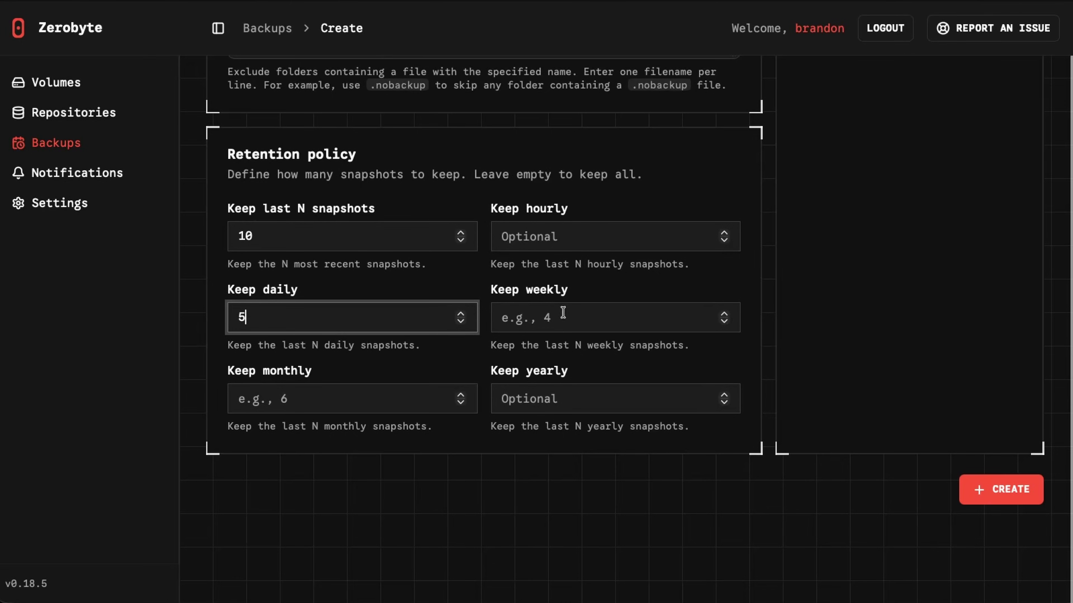
- Set the retention policy to keep 3 weekly and 2 monthly snapshots
left_click(566, 315)
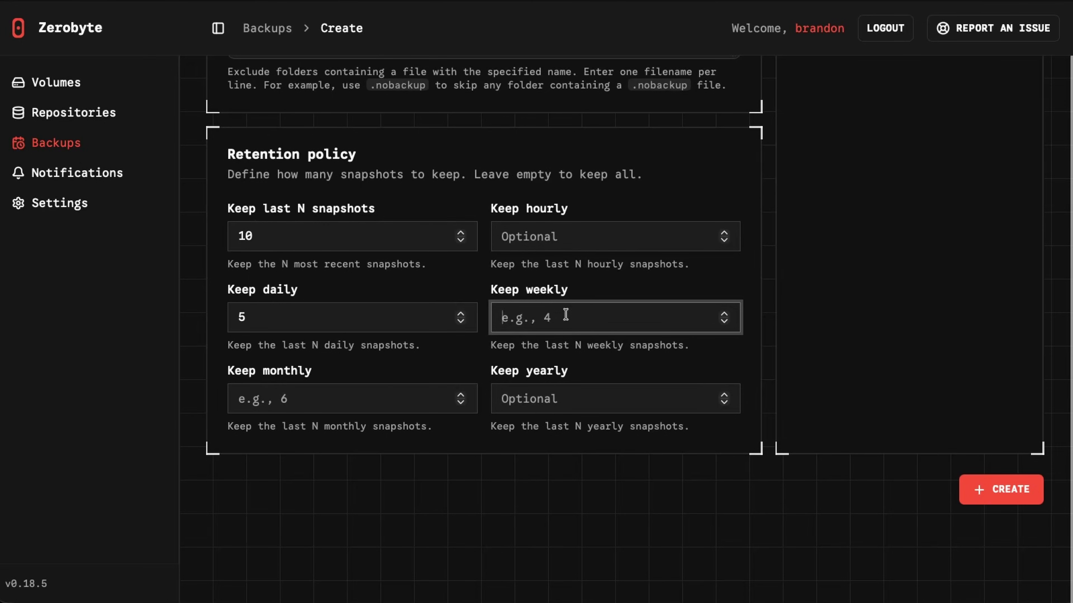
type("3")
left_click(351, 400)
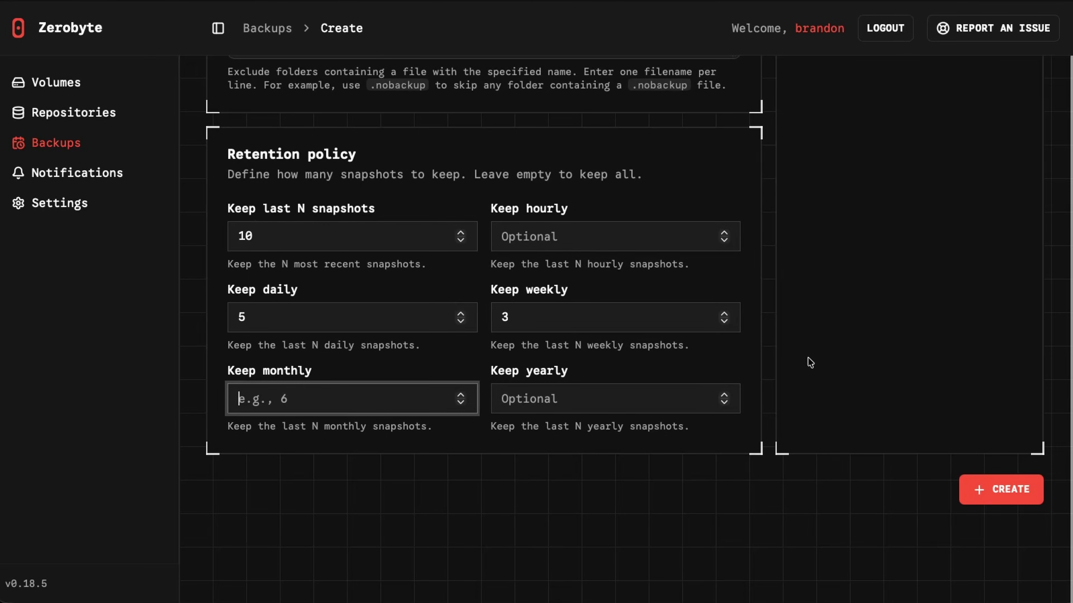
type("2")
left_click(878, 334)
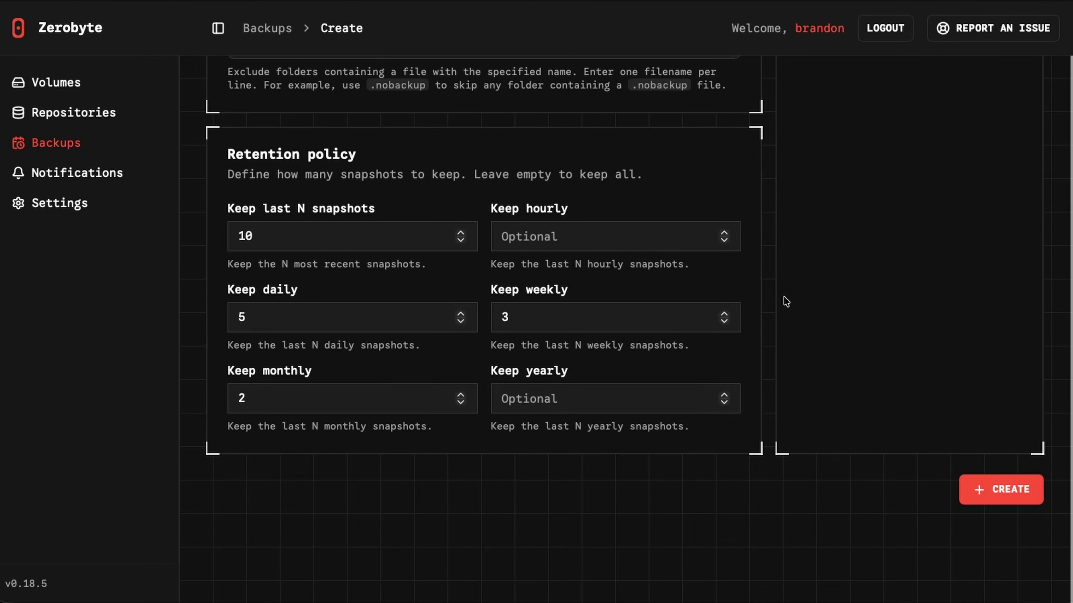
- Create the docs-offsite backup job and run its backup immediately
left_click(995, 487)
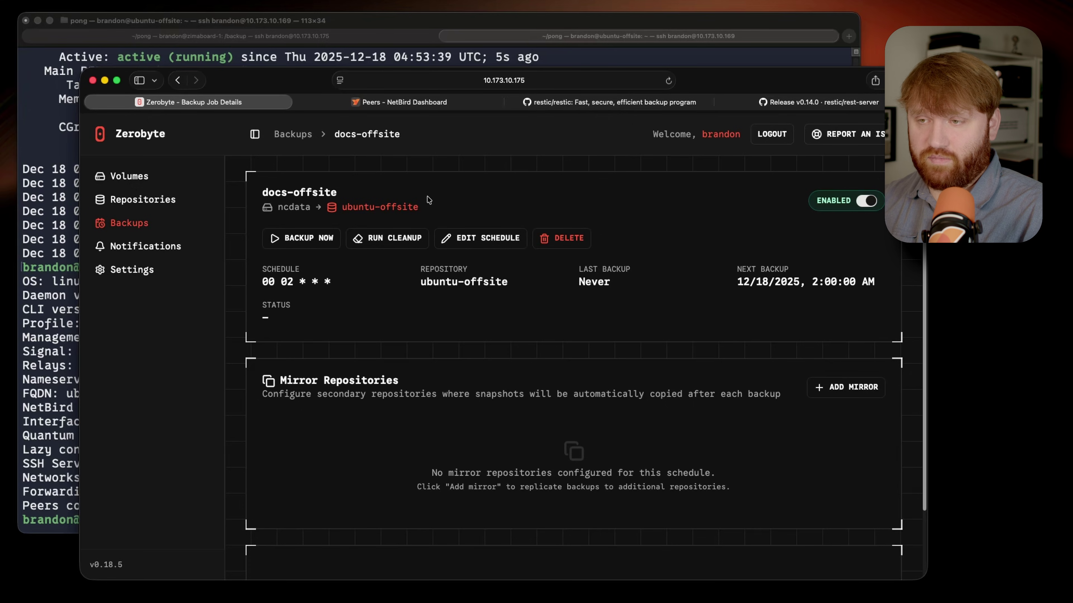
left_click(310, 243)
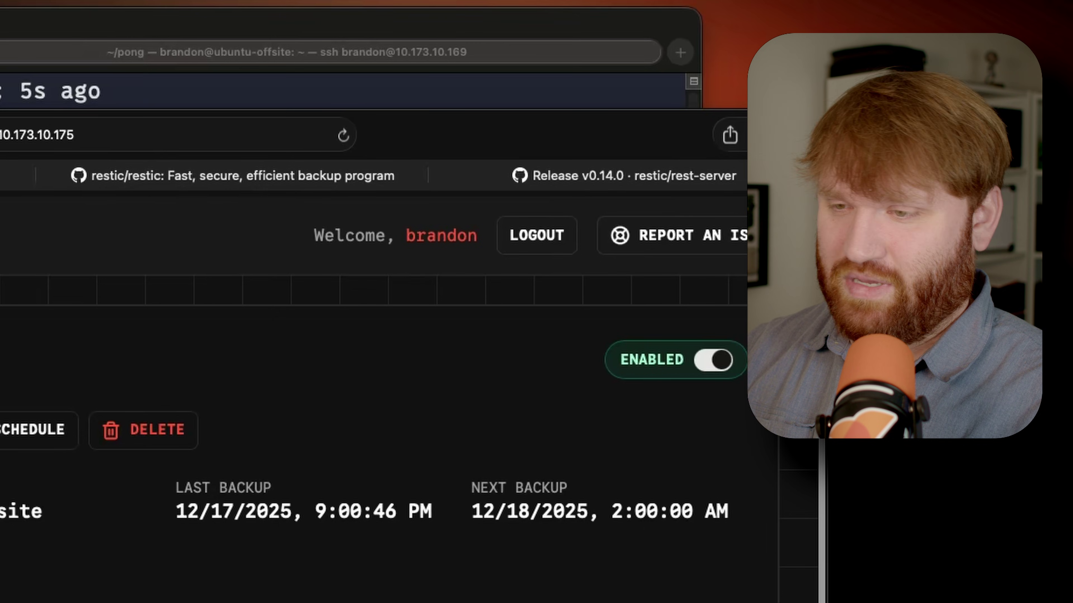
- Browse the latest docs-offsite snapshot down to admin/files/Documents/Forms and look through the backed-up files
scroll(380, 380, "down", 1)
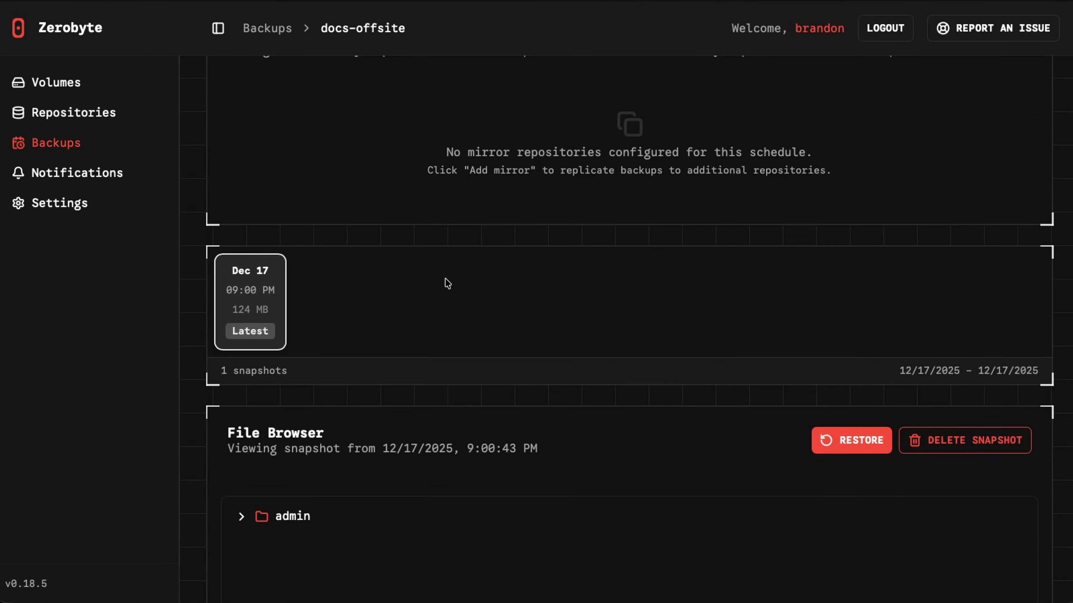
scroll(448, 283, "down", 1)
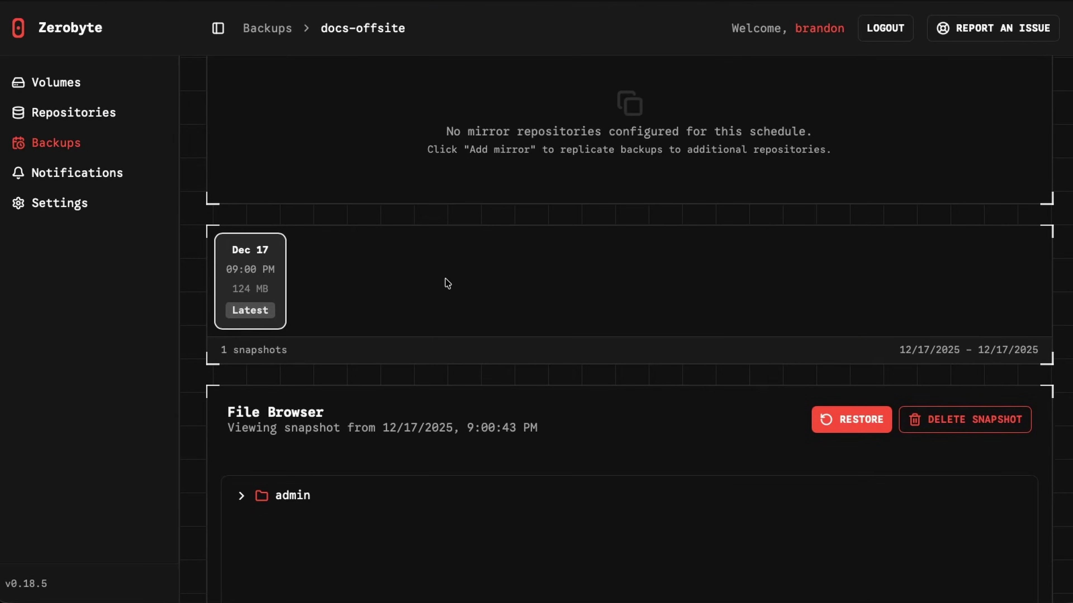
scroll(283, 360, "down", 1)
left_click(242, 470)
scroll(317, 439, "down", 4)
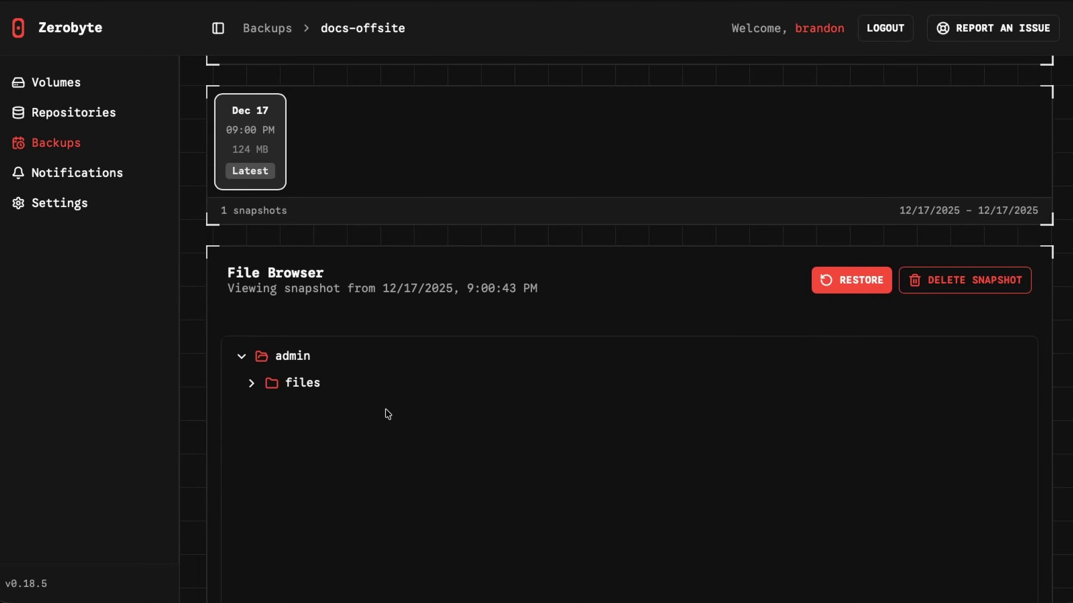
left_click(252, 384)
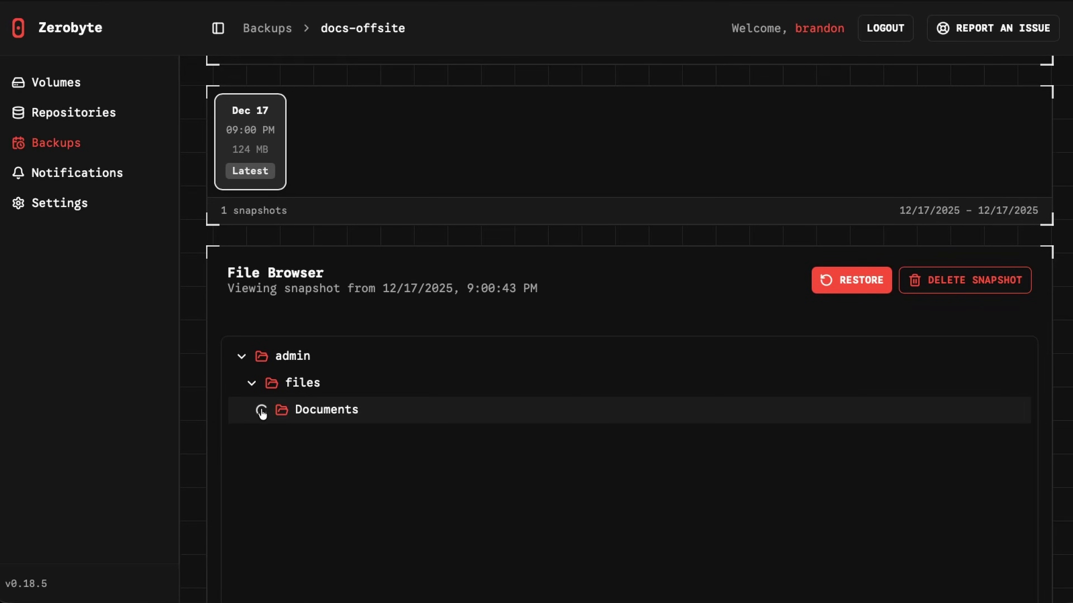
scroll(295, 408, "down", 3)
left_click(272, 437)
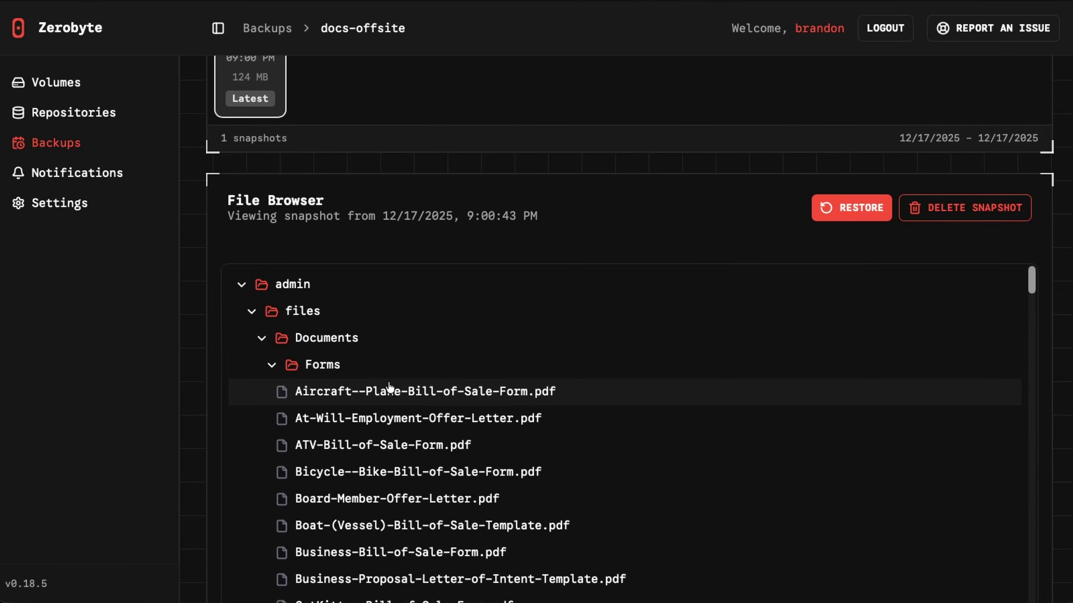
scroll(388, 387, "down", 14)
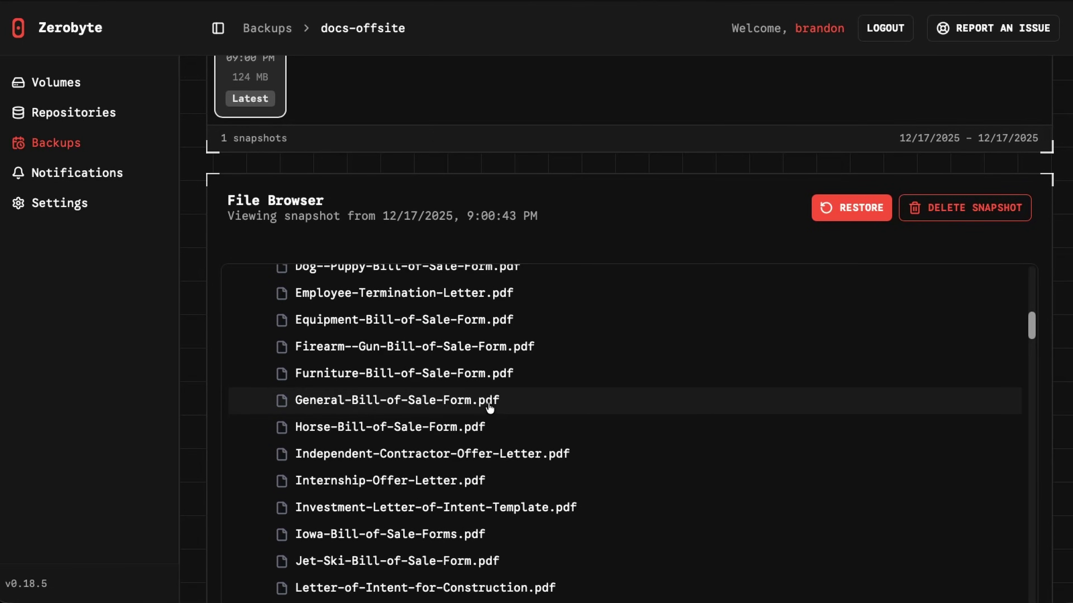
scroll(489, 408, "up", 14)
scroll(489, 408, "down", 20)
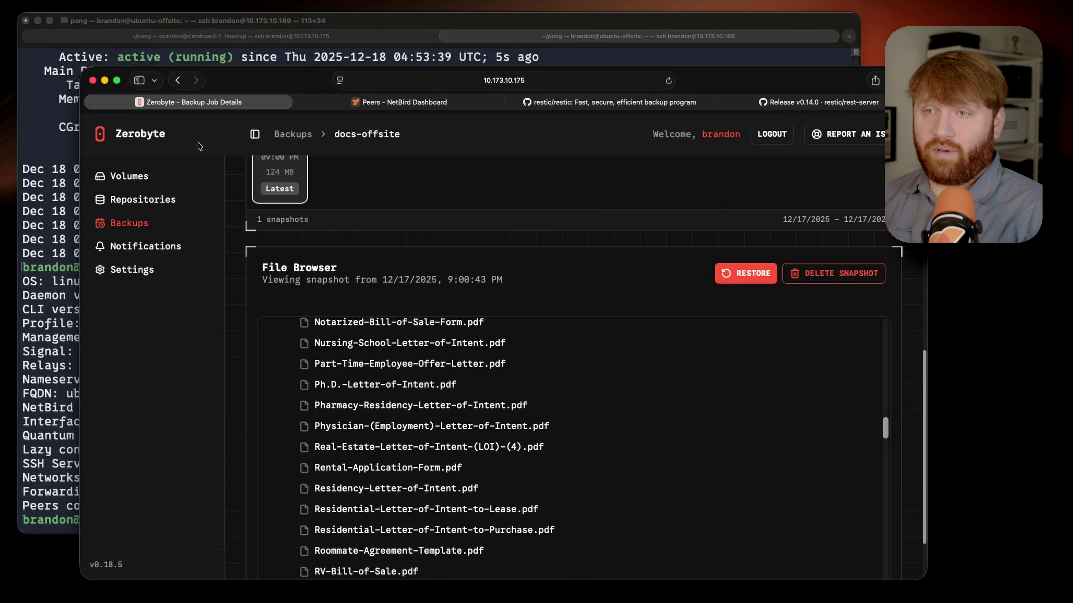
- Switch to the terminal session on ubuntu-offsite and list the home directory's contents with ls
left_click(334, 13)
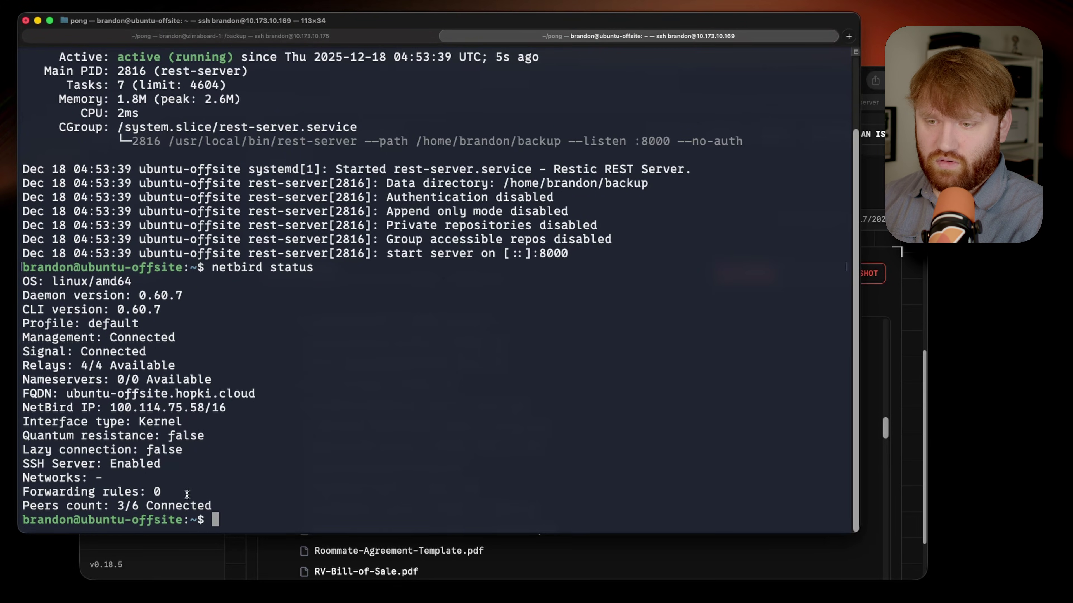
left_click_drag(169, 519, 116, 394)
left_click(440, 373)
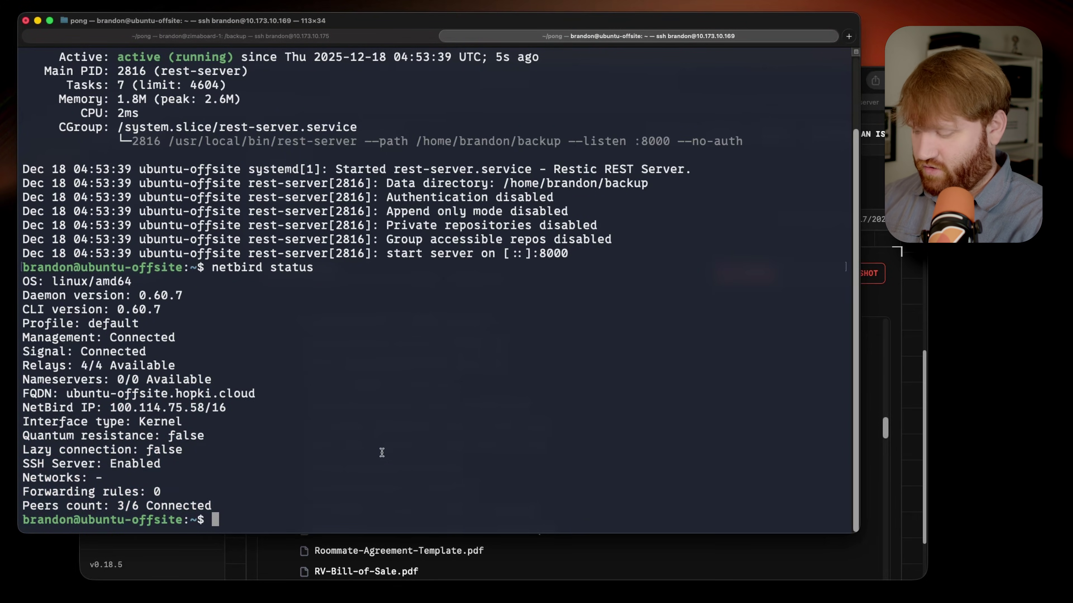
type("ls")
key("Return")
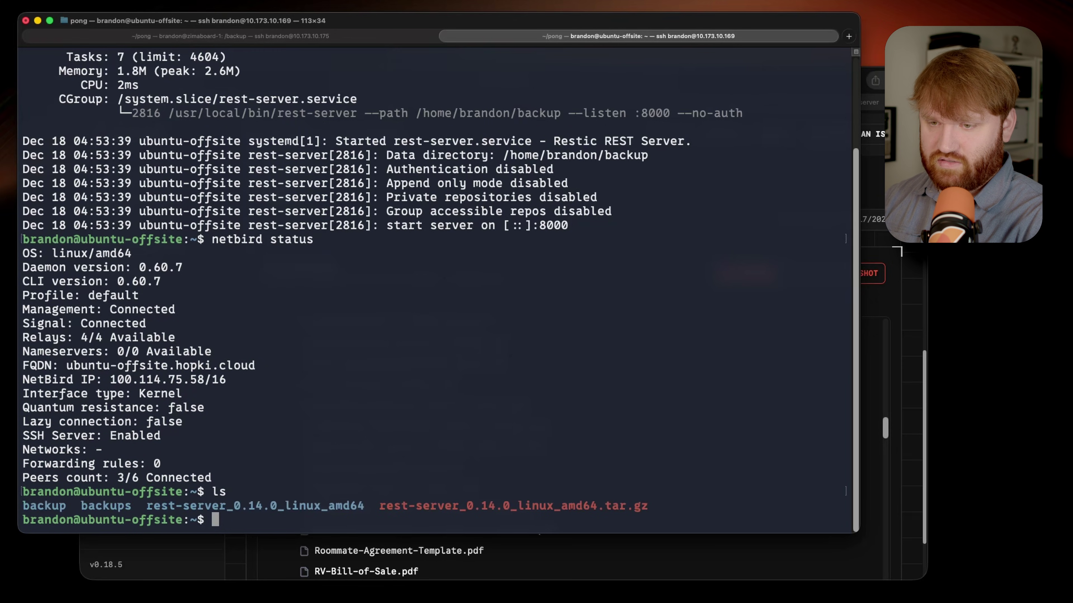
- Change into the backup directory on ubuntu-offsite and list its contents with ls
type("cd backup")
key("Return")
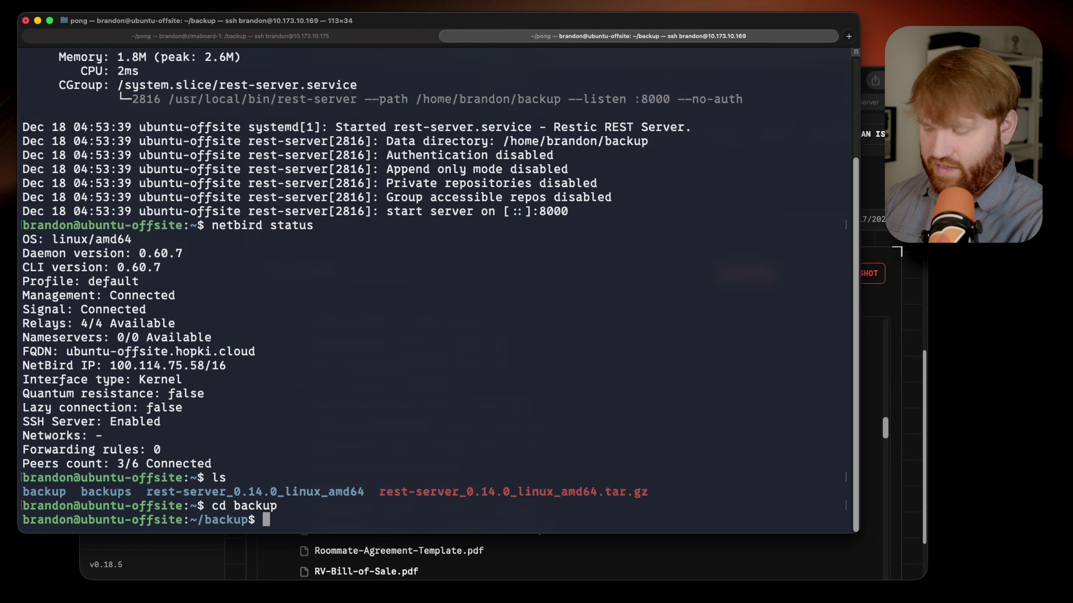
type("ls")
key("Return")
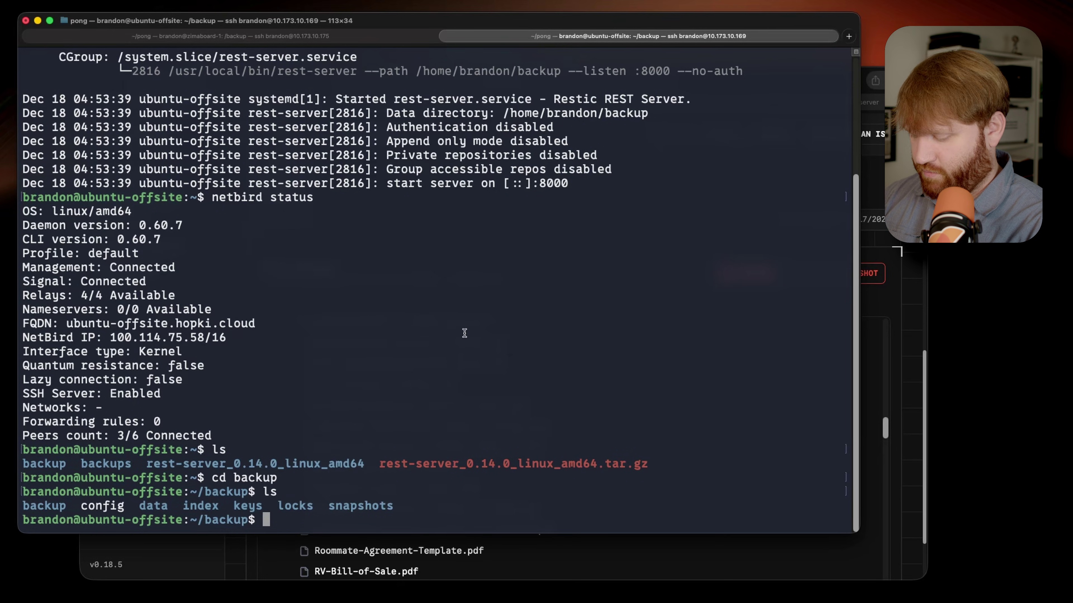
- Change into the backup repository's data subdirectory and list its contents with ls
type("cd d")
key("Tab")
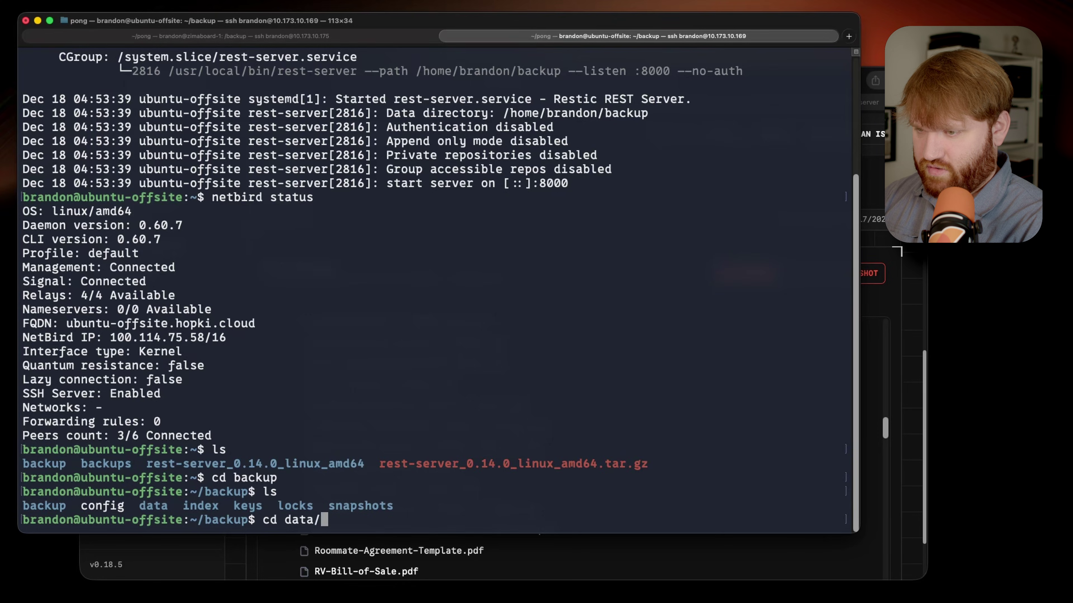
key("Return")
type("ls")
key("Return")
left_click_drag(562, 492, 422, 386)
left_click(533, 339)
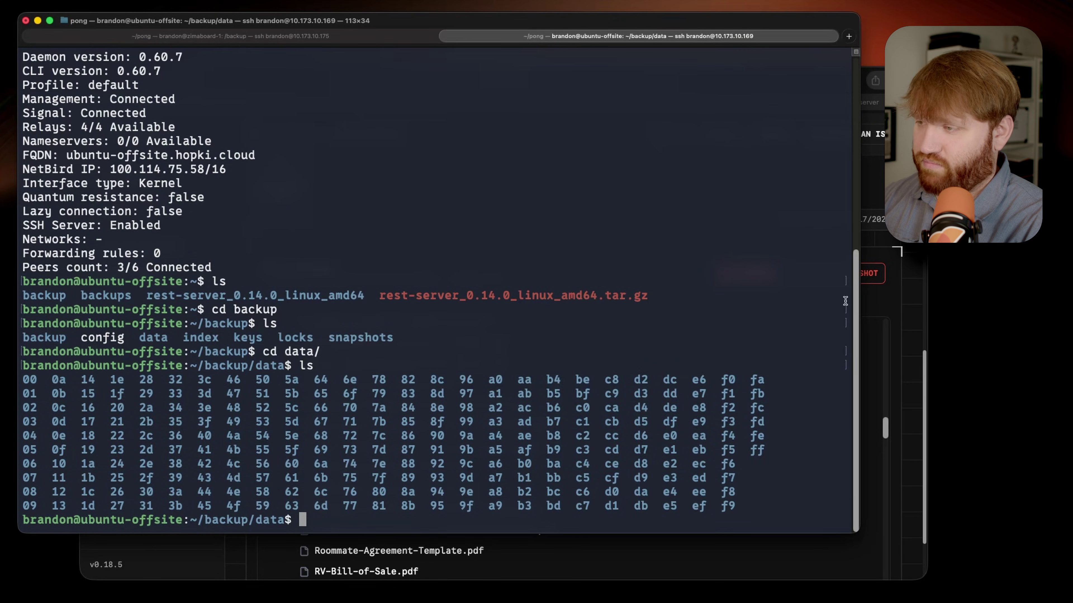
- Switch back to Zerobyte in the browser and open the restore page for the latest docs-offsite snapshot
left_click(909, 299)
scroll(396, 280, "up", 1)
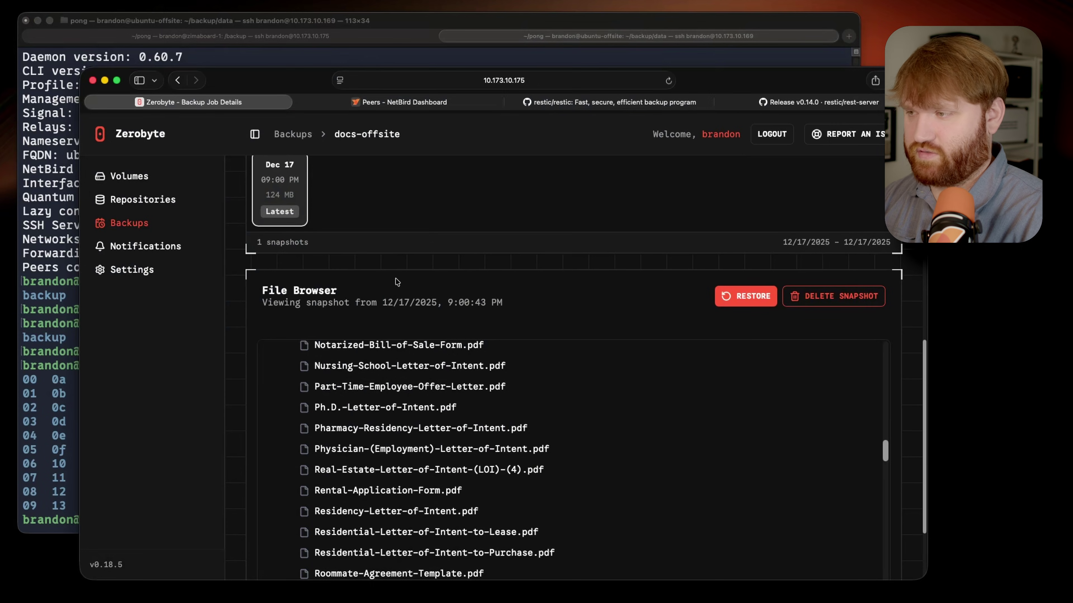
left_click(755, 300)
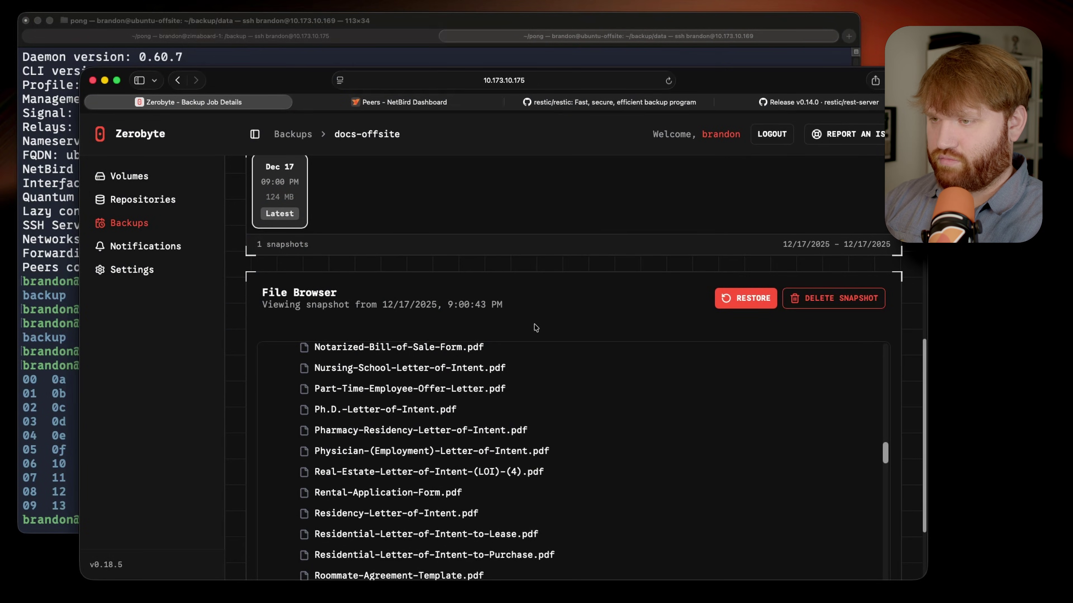
- Expand admin/files/Documents/Forms in the snapshot and select only Aircraft--Plane-Bill-of-Sale-Form.pdf for restoring
left_click(497, 306)
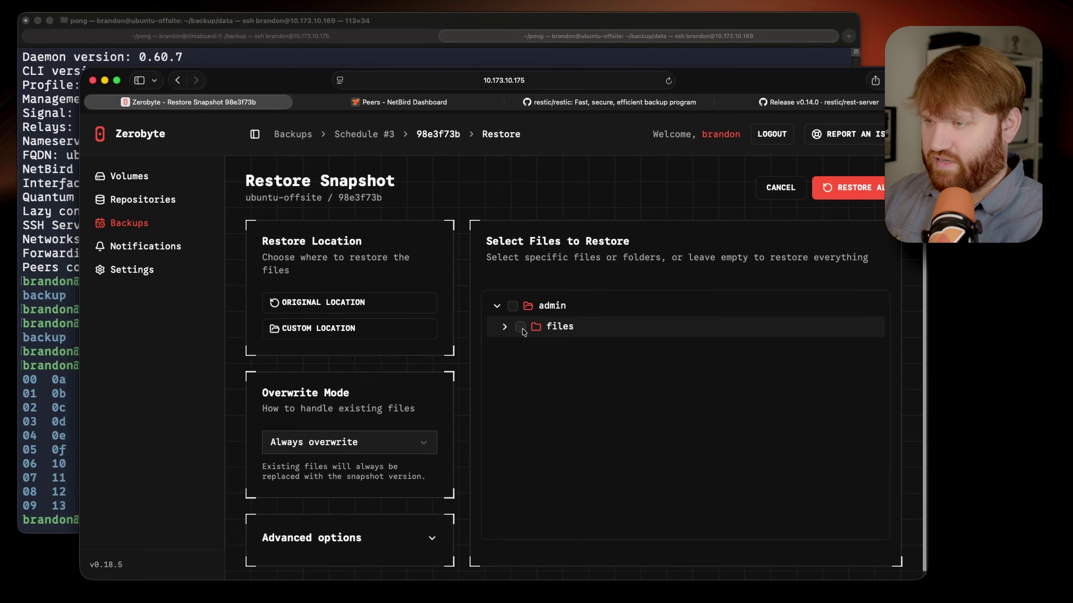
left_click(504, 327)
left_click(512, 348)
left_click(521, 368)
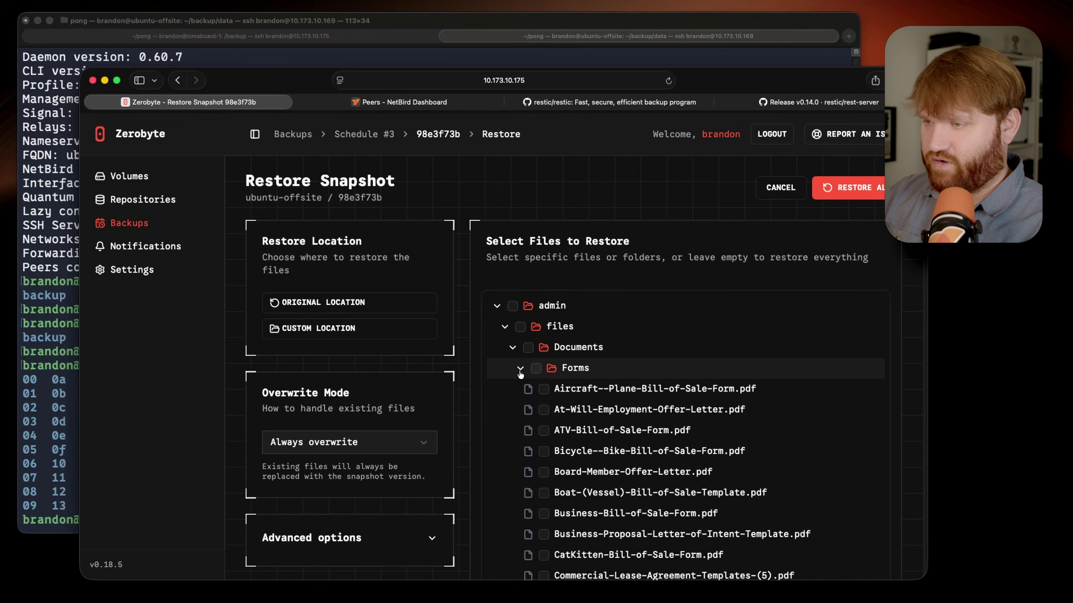
scroll(745, 414, "down", 1)
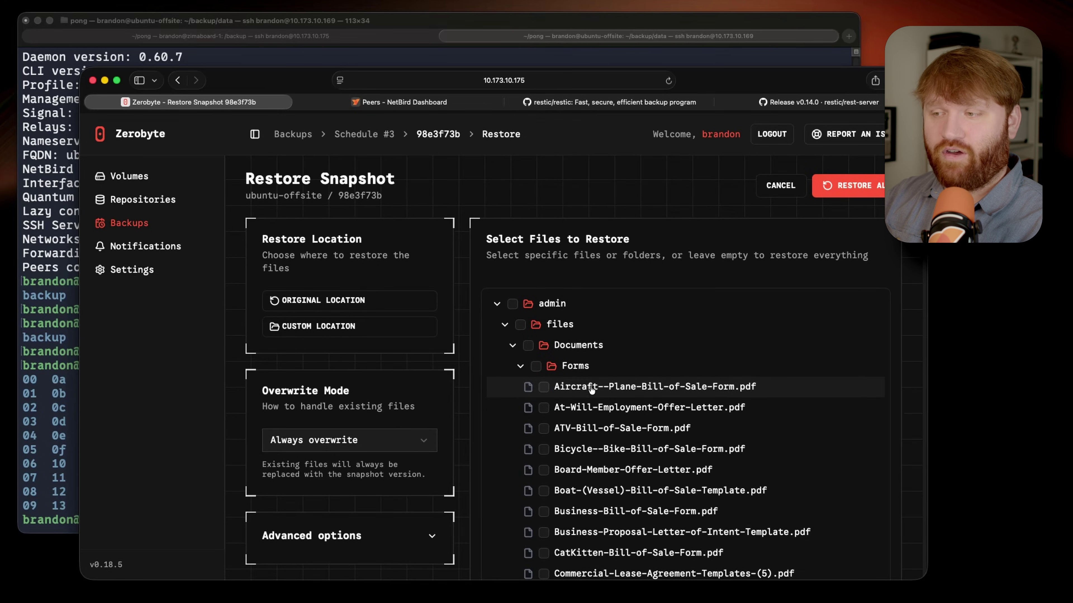
left_click(544, 388)
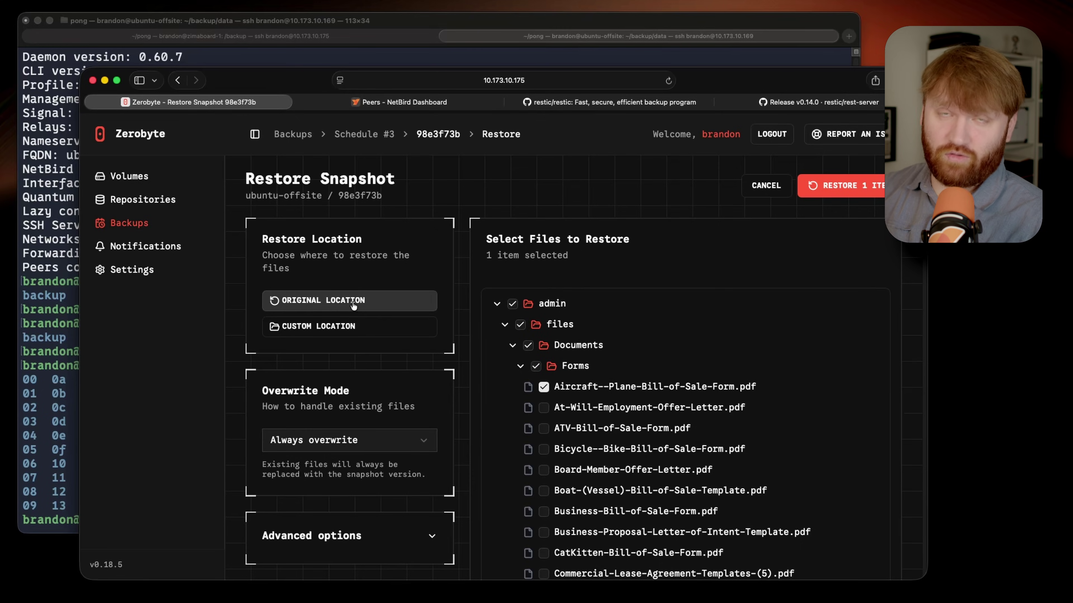
- Choose a custom restore location and pick the local folder as the destination path
left_click(343, 331)
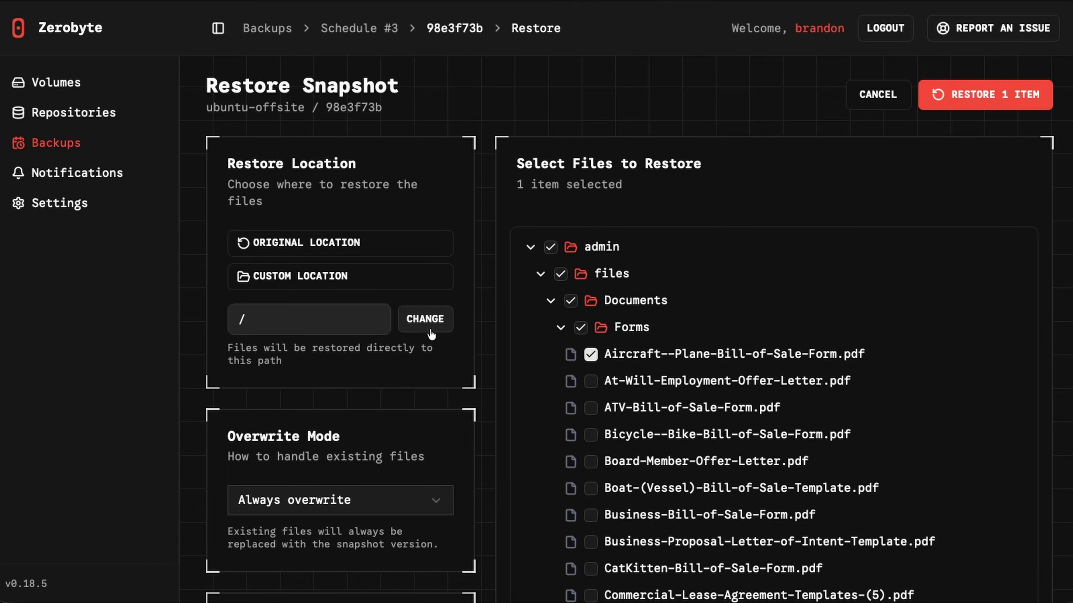
left_click(415, 360)
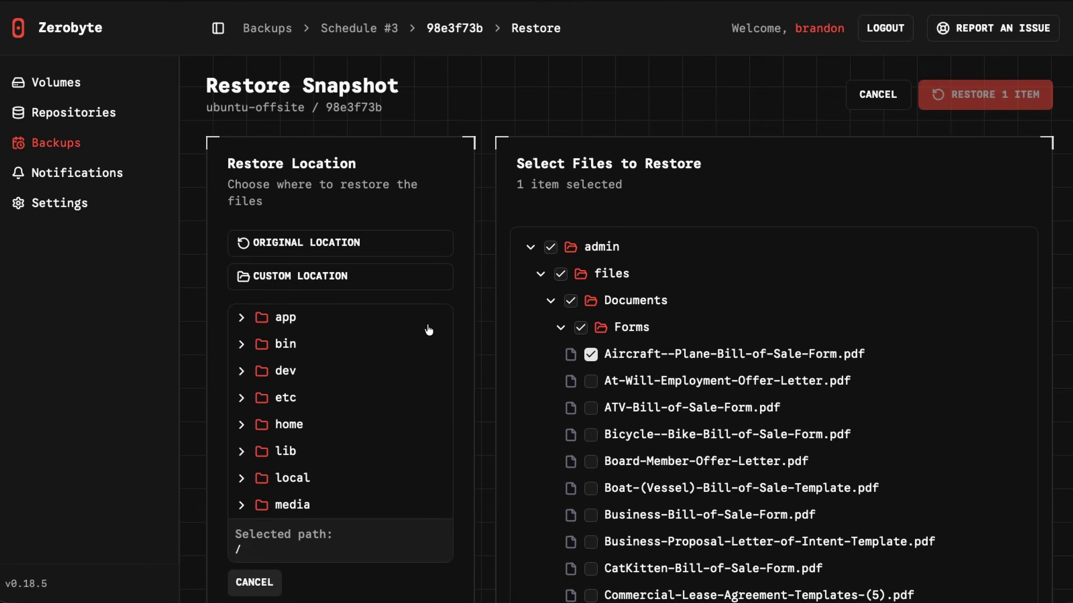
scroll(294, 382, "down", 5)
scroll(288, 423, "up", 5)
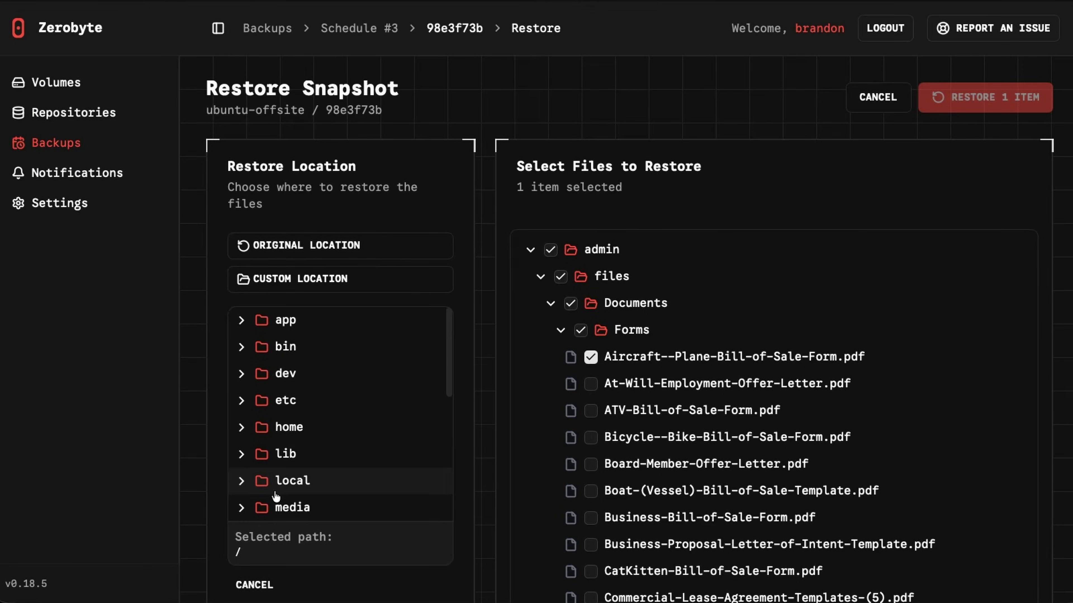
left_click(280, 485)
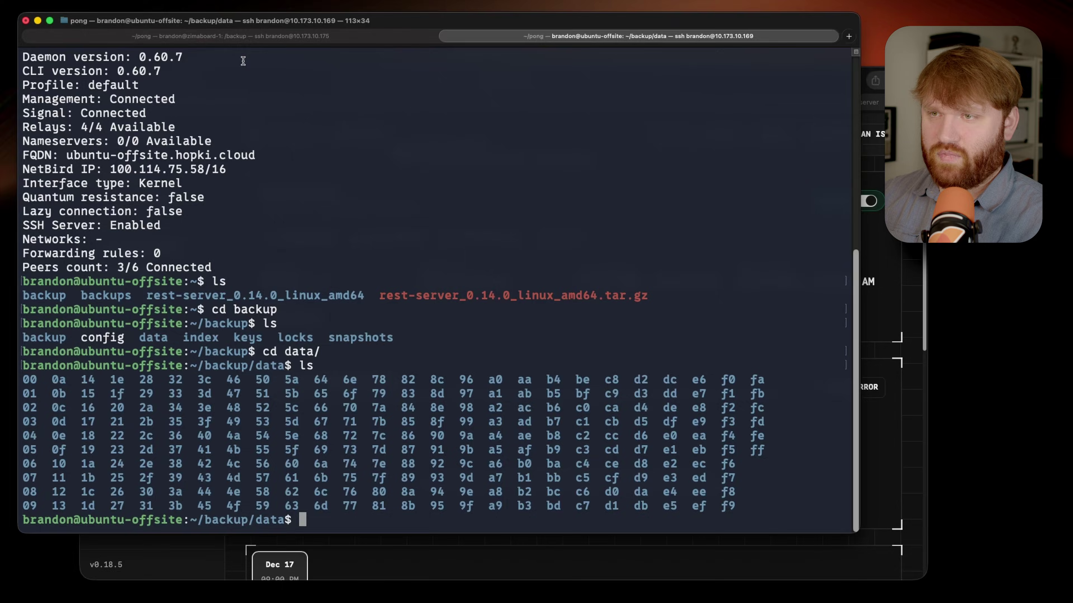
- Switch to the zimaboard-1 terminal session, list /backup, and list the contents of its var/lib/zerobyte/volumes directory
left_click(242, 36)
type("ls")
key("Return")
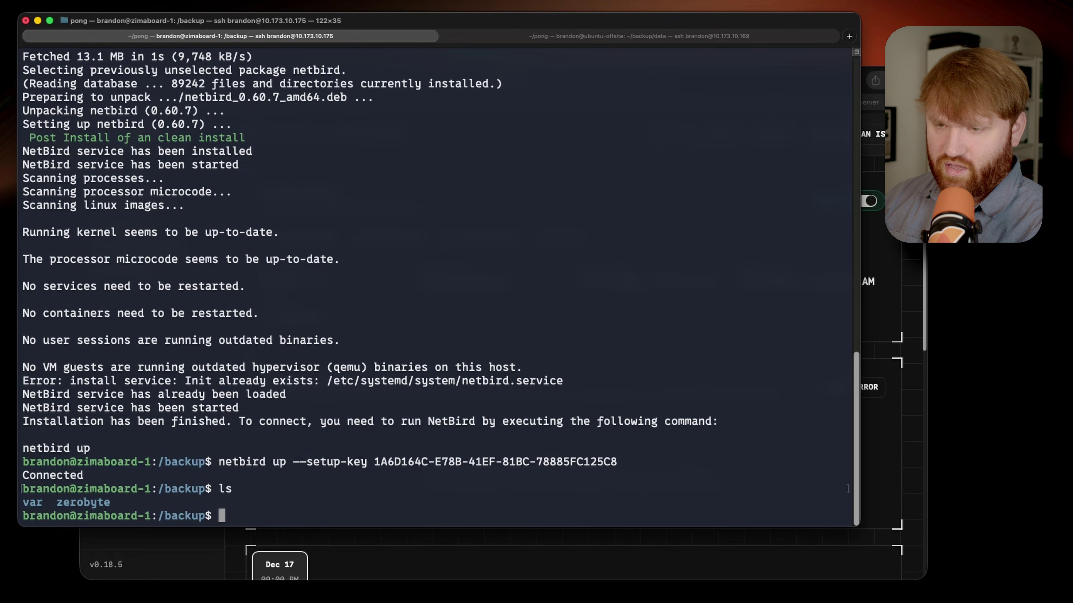
type("cd var/lib/zerobyte/volumes/")
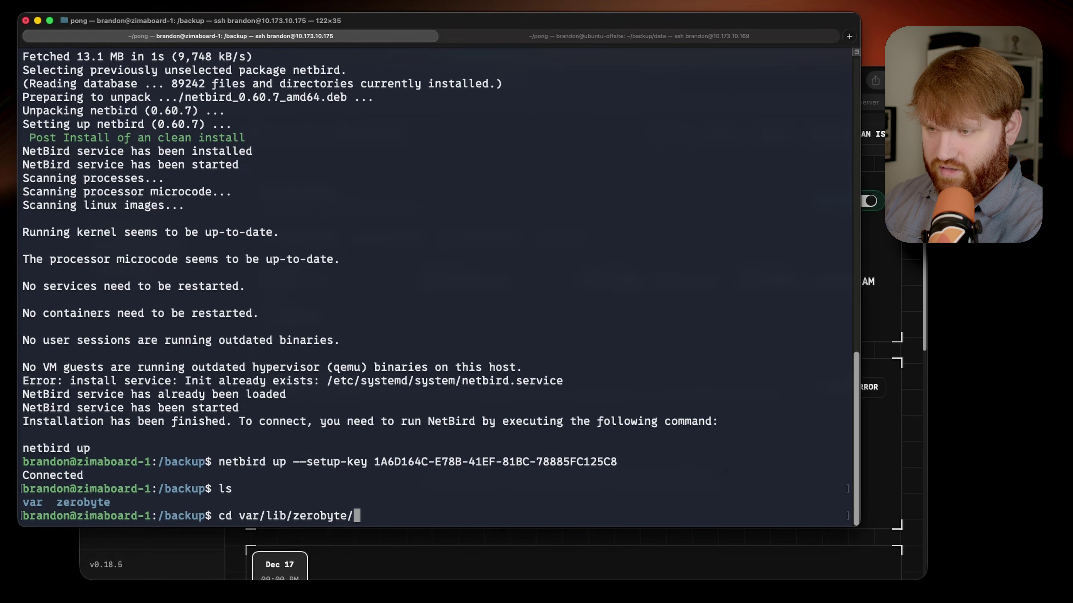
key("Return")
type("ls")
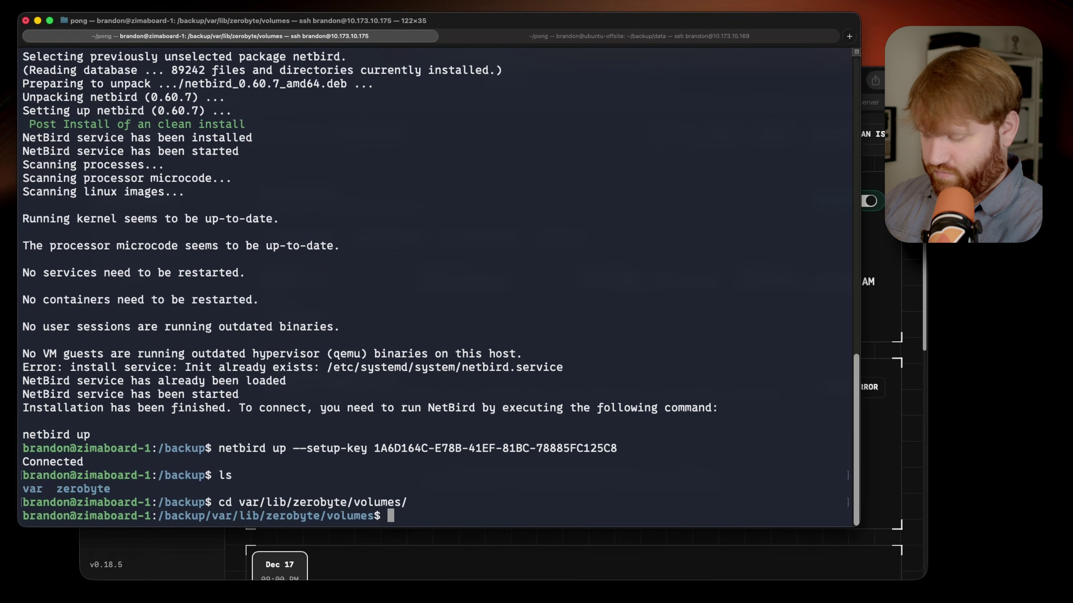
key("Return")
- Change into Z93JR/_data/admin/files/Documents/Forms and list the restored files with ls
type("cd Z93JR/")
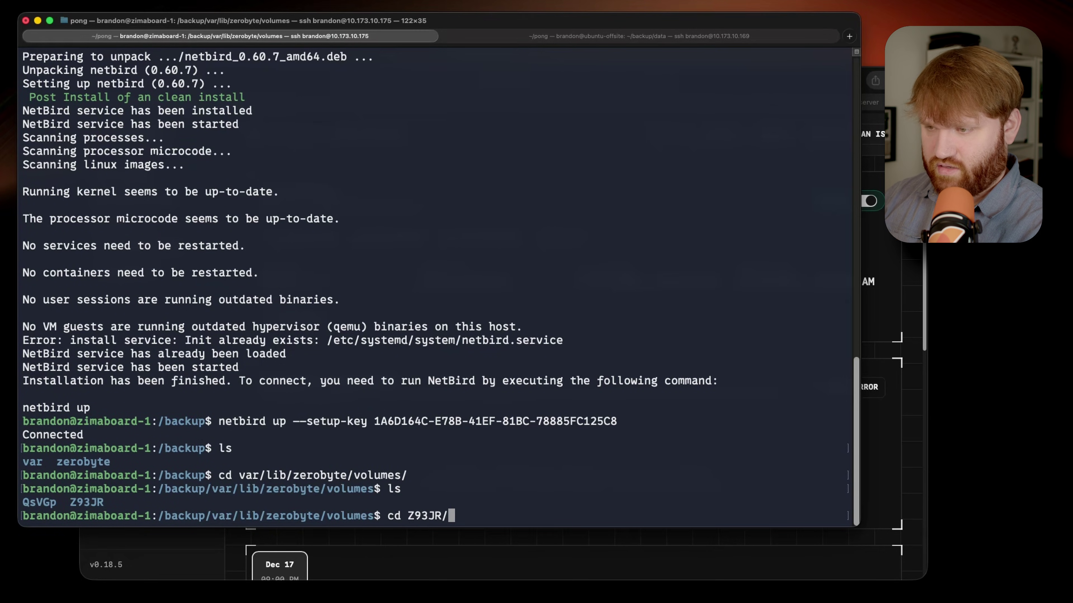
type("_data/admin/files/Documents/Forms/")
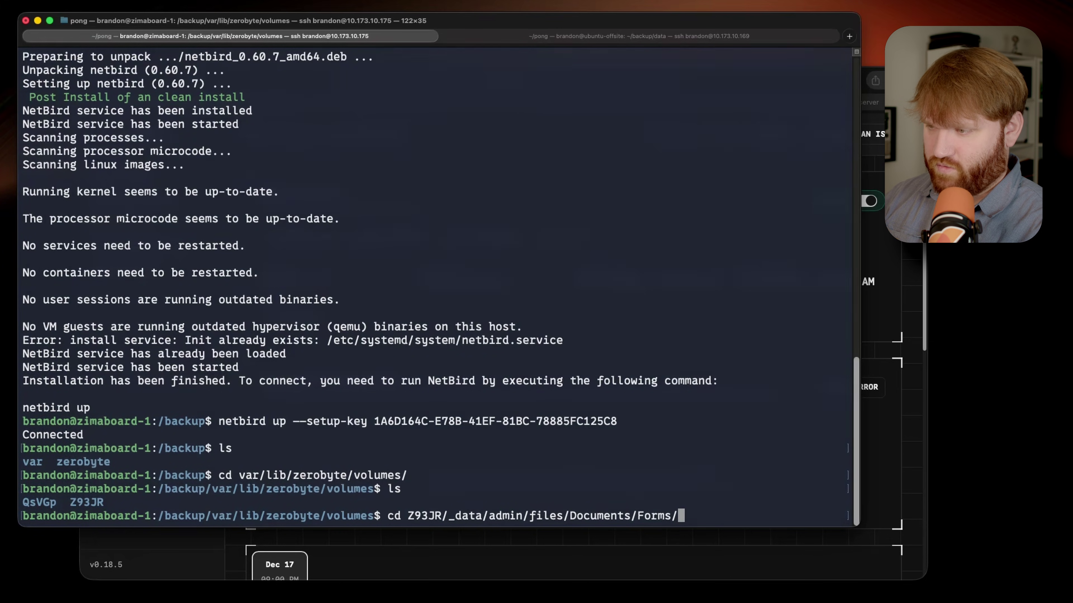
key("Return")
type("ls")
key("Return")
- Return to the browser, open the nicotsx/zerobyte GitHub repository, and look through its README
left_click(873, 283)
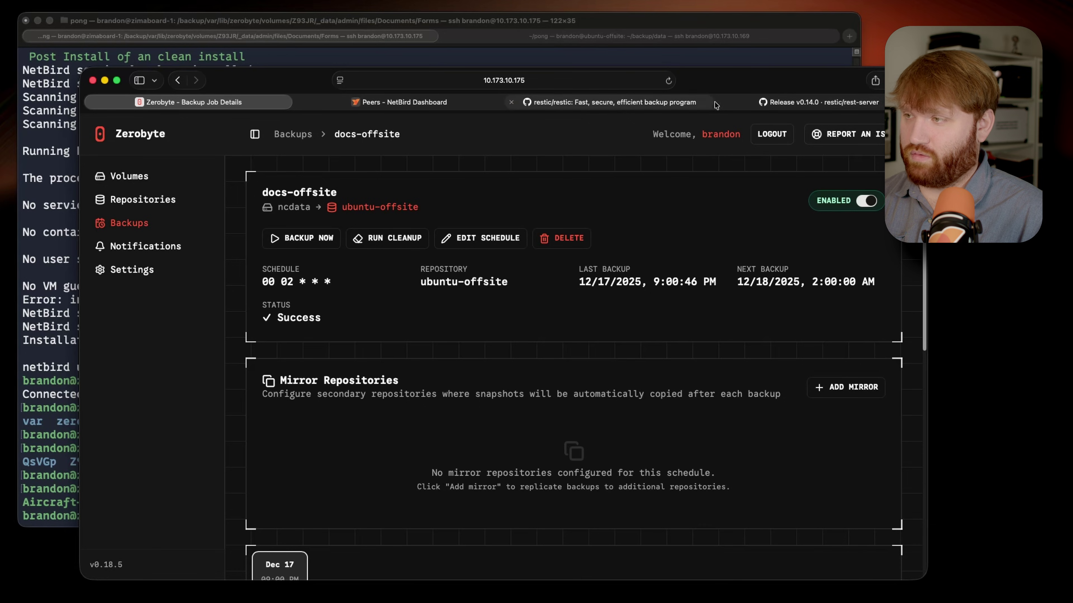
left_click(845, 135)
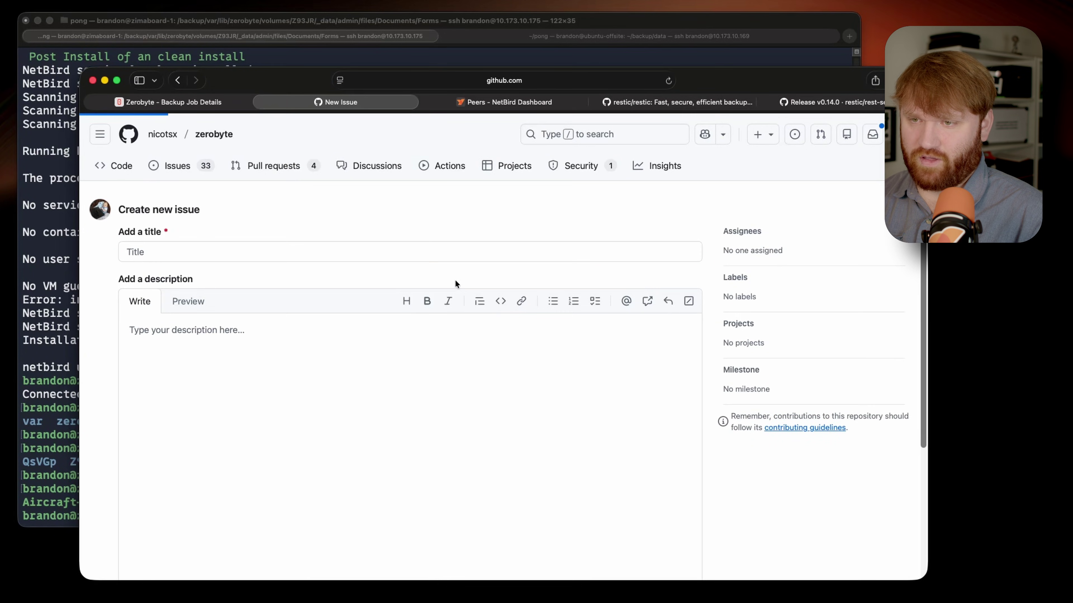
scroll(456, 286, "down", 20)
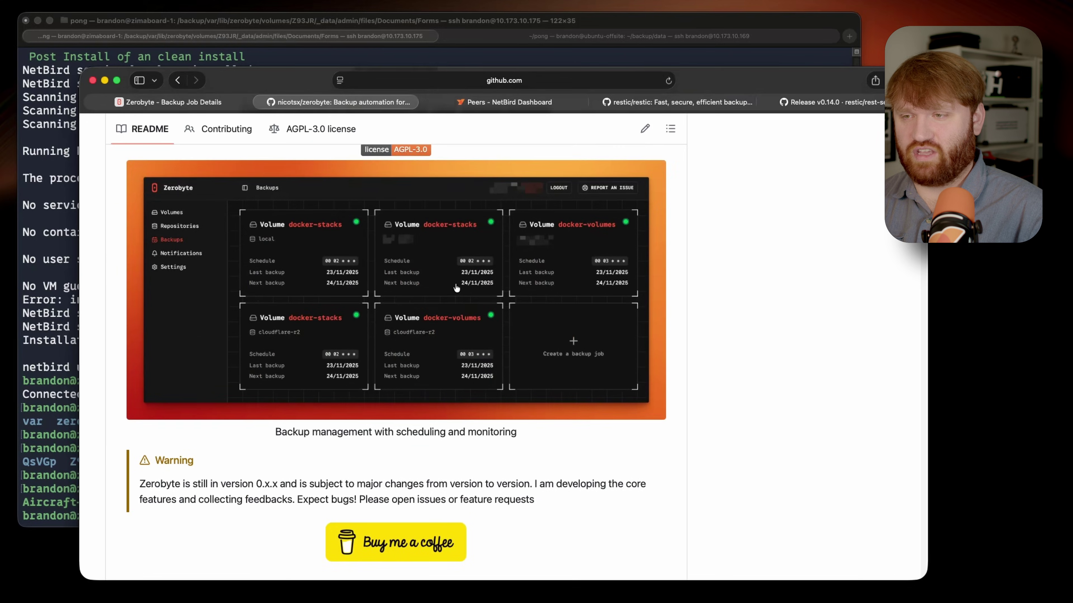
scroll(456, 287, "up", 4)
scroll(456, 285, "down", 2)
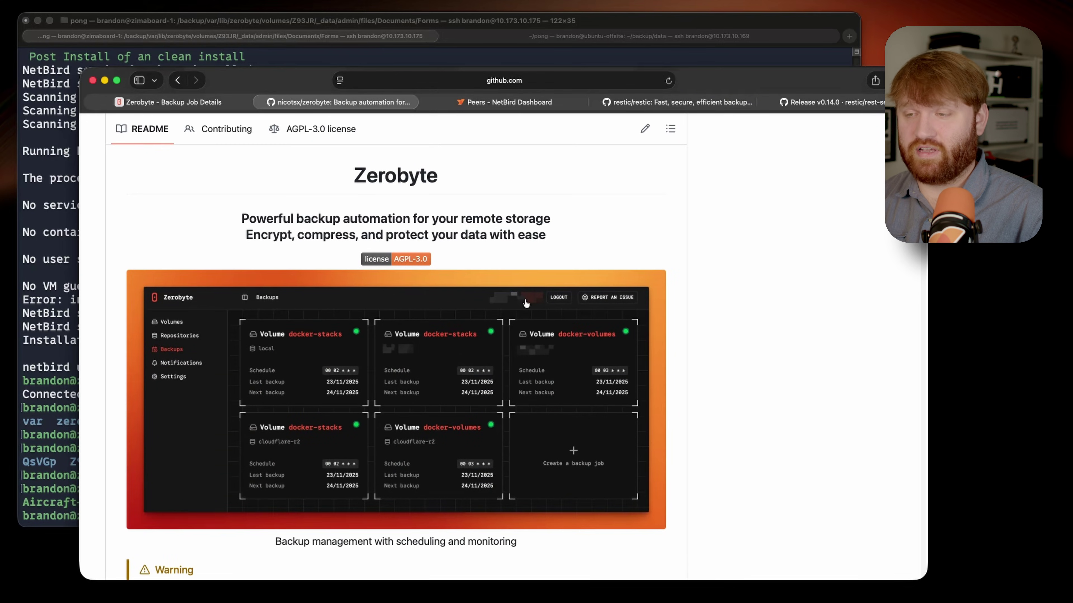